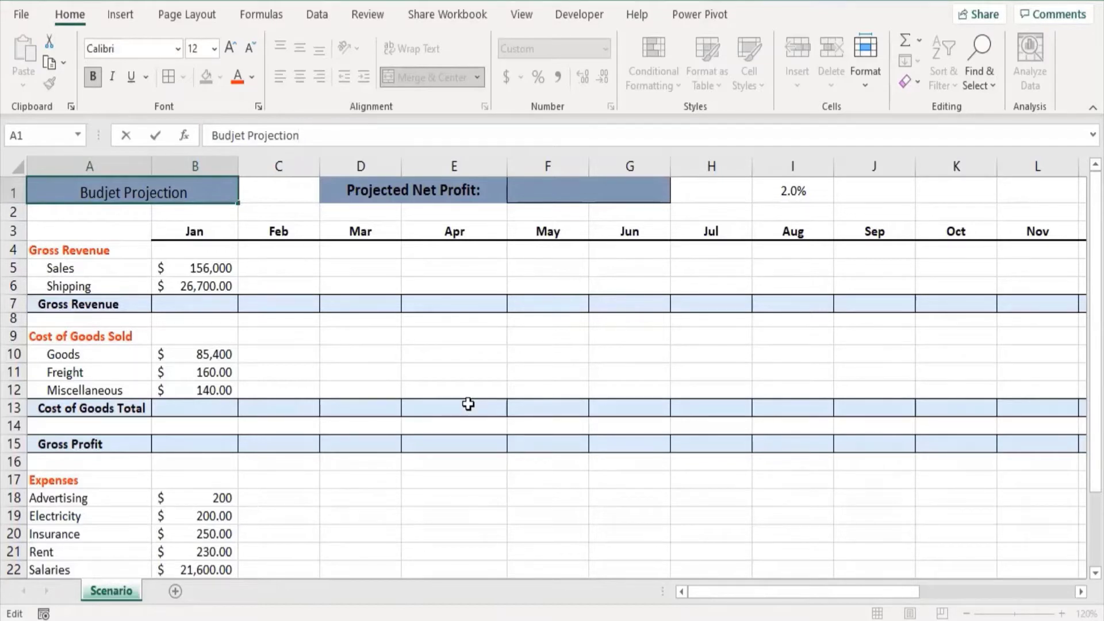
Step: Look over the budget sheet's title and projected net profit cells, and check which What-If Analysis tools are available
{"action": "left_click", "coordinate": [556, 192]}
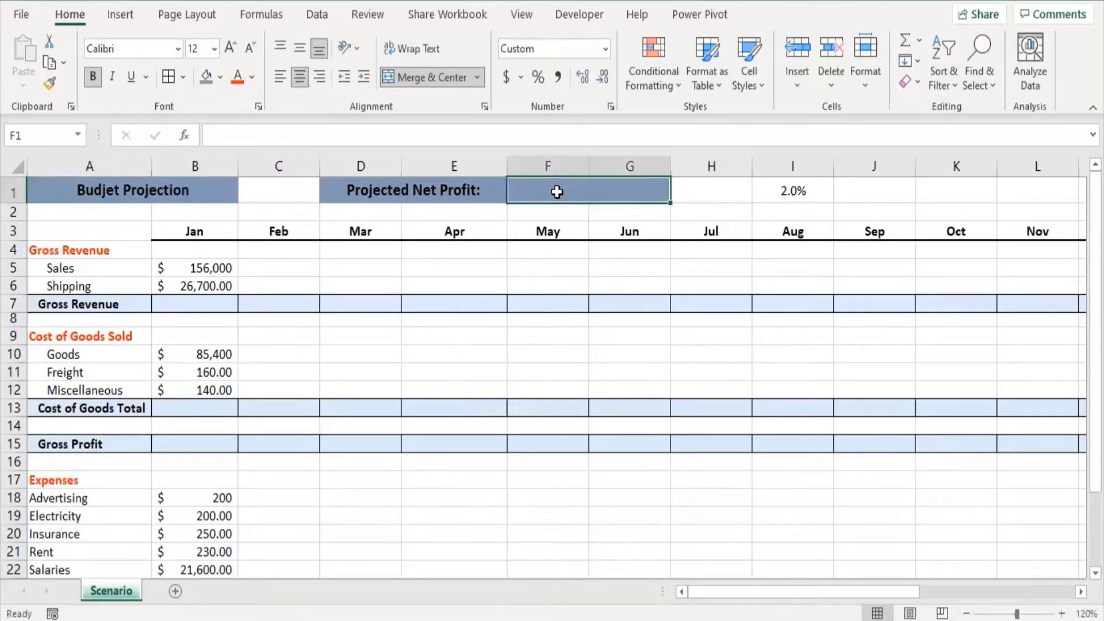
{"action": "left_click", "coordinate": [216, 190]}
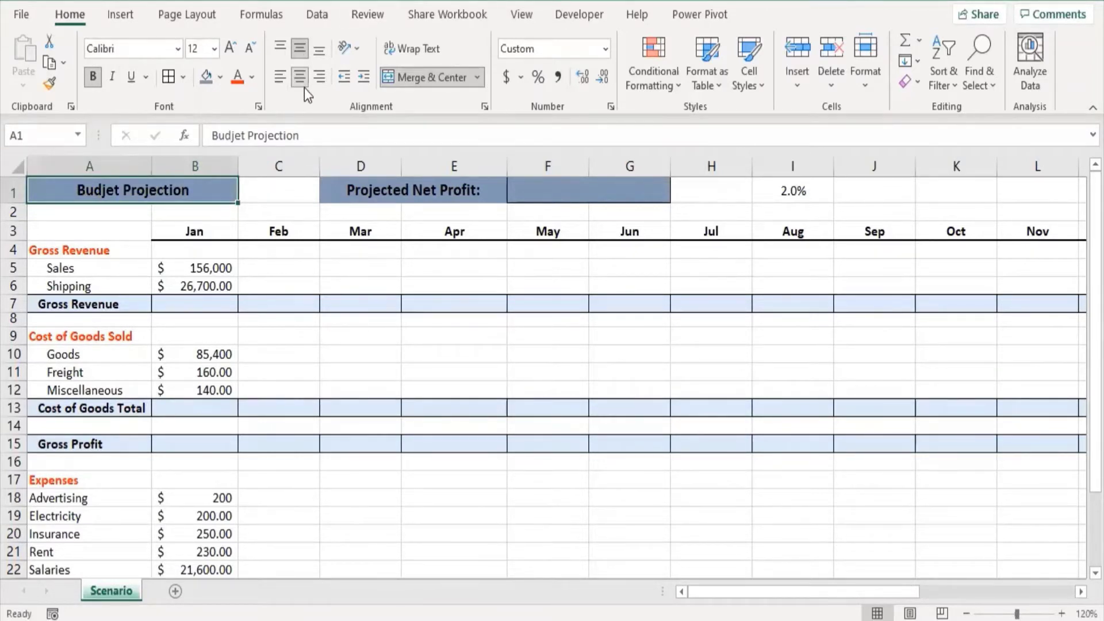
{"action": "left_click", "coordinate": [322, 14]}
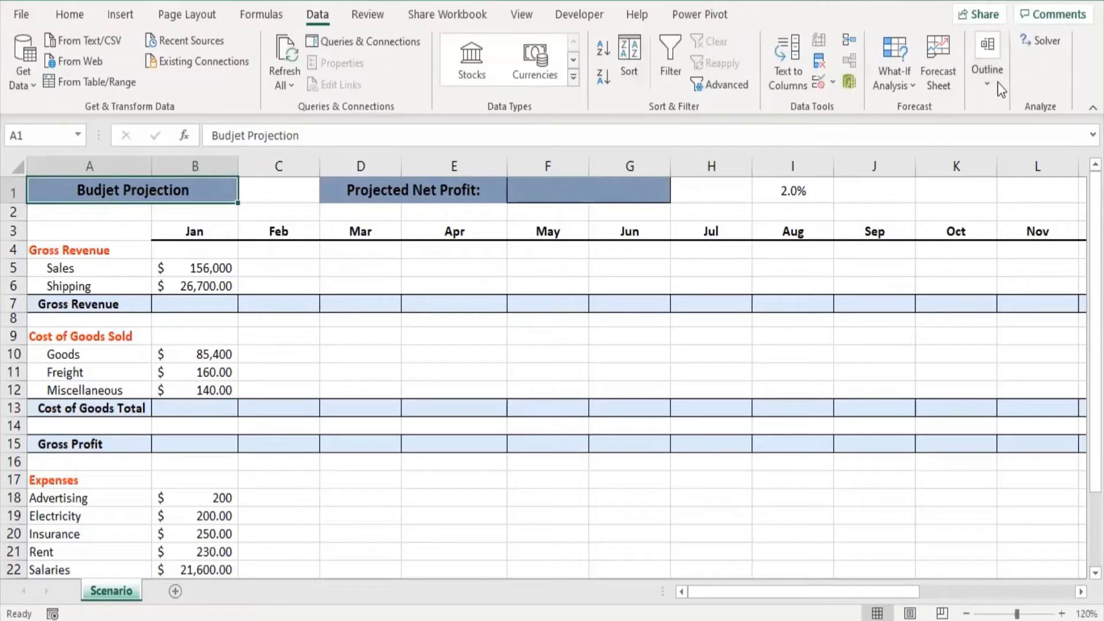
{"action": "left_click", "coordinate": [889, 77]}
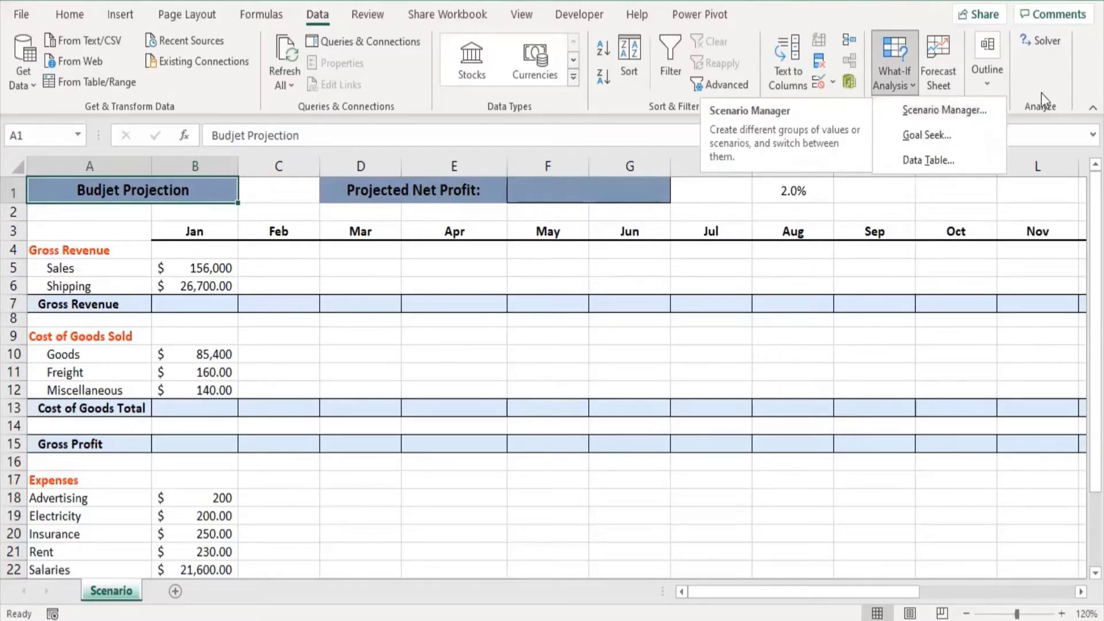
{"action": "left_click", "coordinate": [899, 64]}
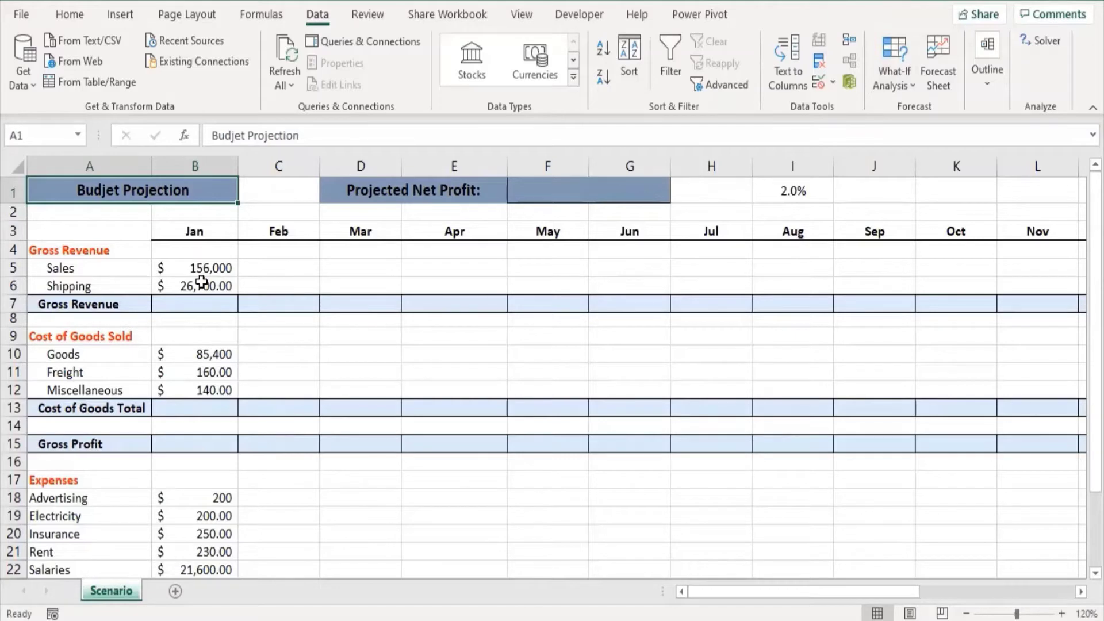
Step: Examine the Gross Revenue section, including the Sales and Shipping lines and the January total cell
{"action": "scroll", "coordinate": [193, 303], "scroll_direction": "down", "scroll_amount": 3}
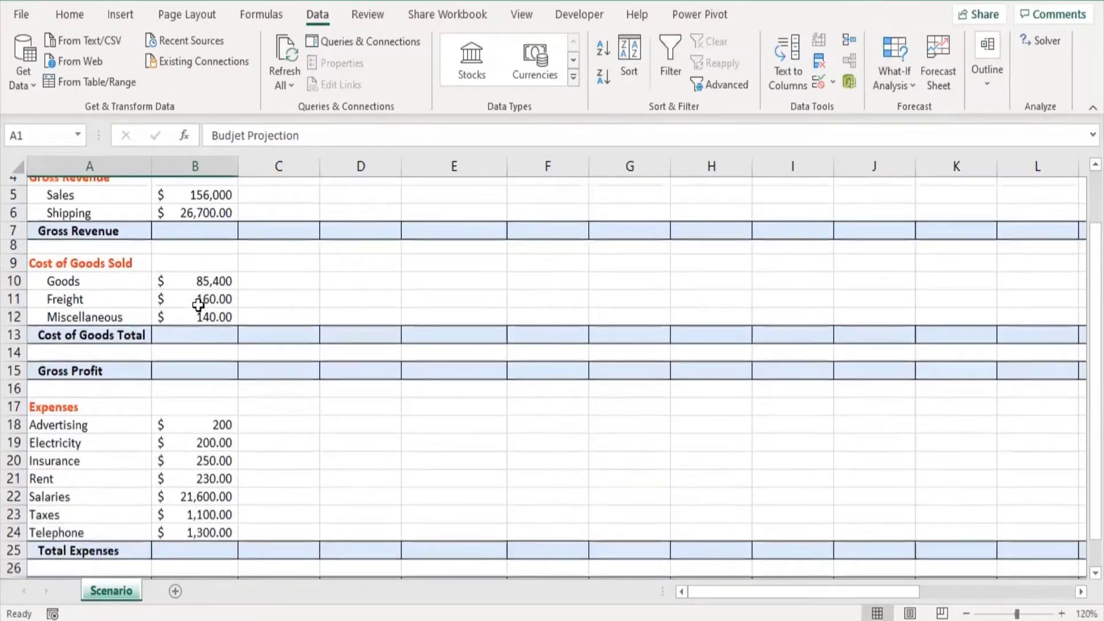
{"action": "scroll", "coordinate": [199, 325], "scroll_direction": "up", "scroll_amount": 3}
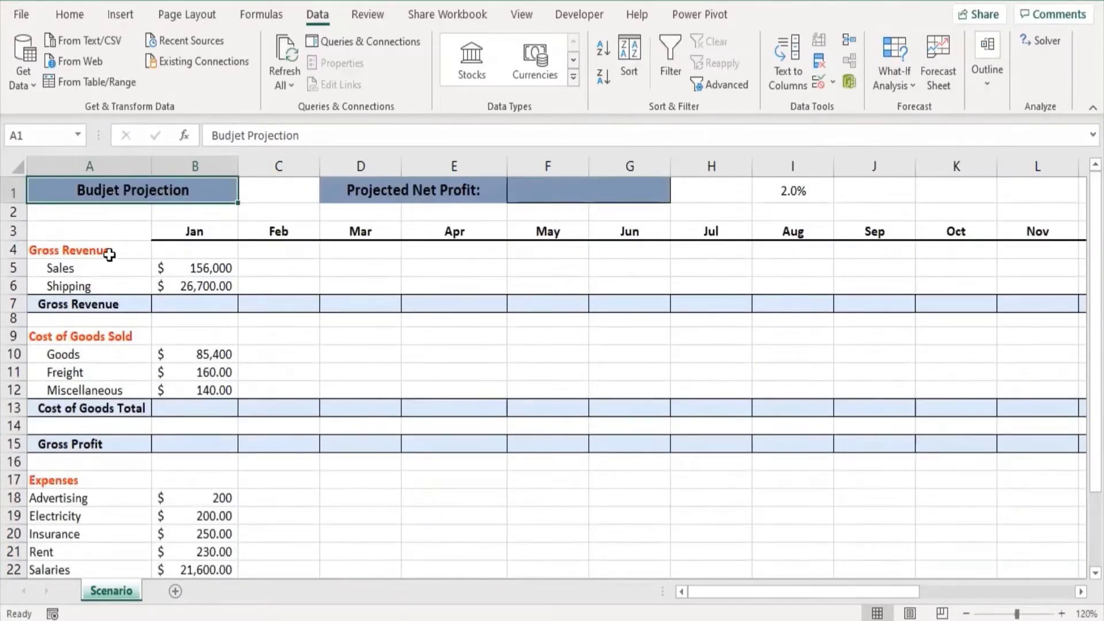
{"action": "left_click", "coordinate": [69, 253]}
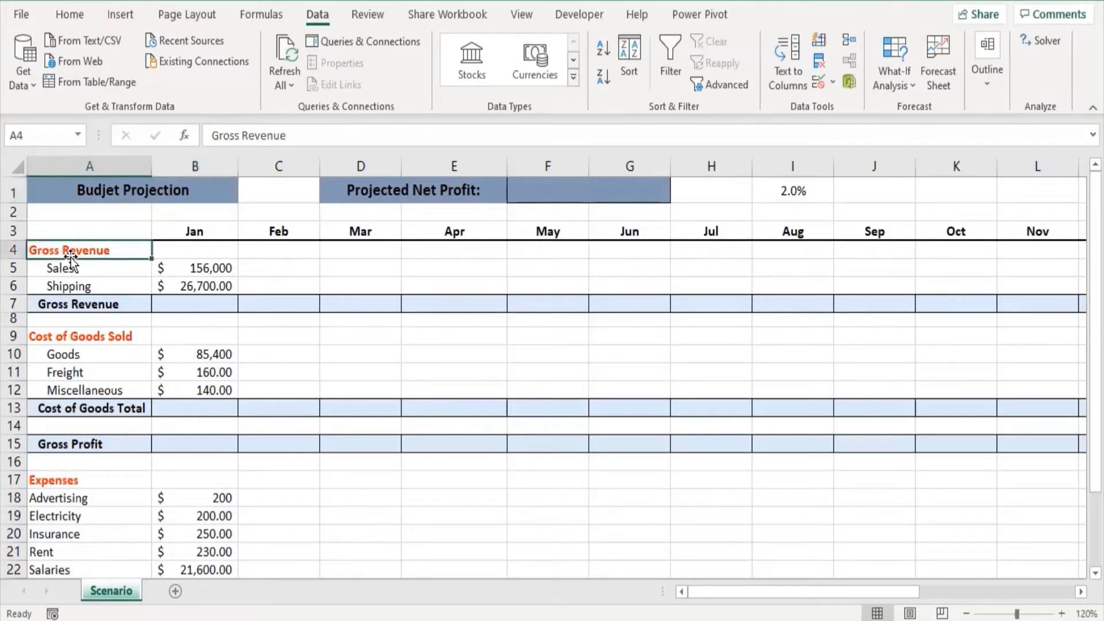
{"action": "left_click", "coordinate": [70, 307]}
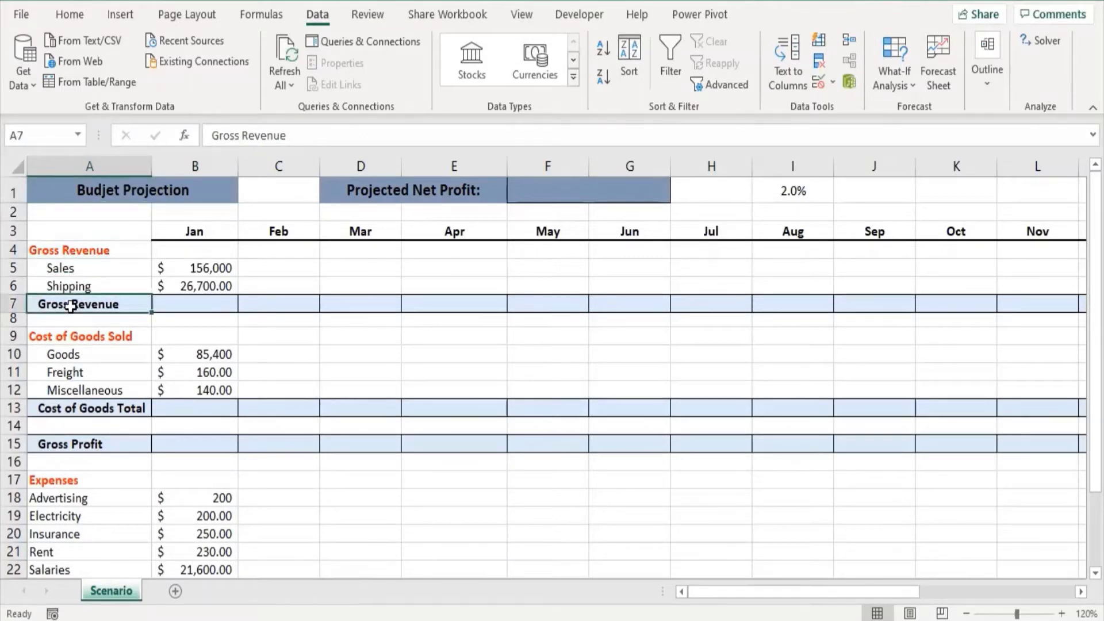
{"action": "left_click", "coordinate": [227, 308]}
{"action": "left_click", "coordinate": [65, 269]}
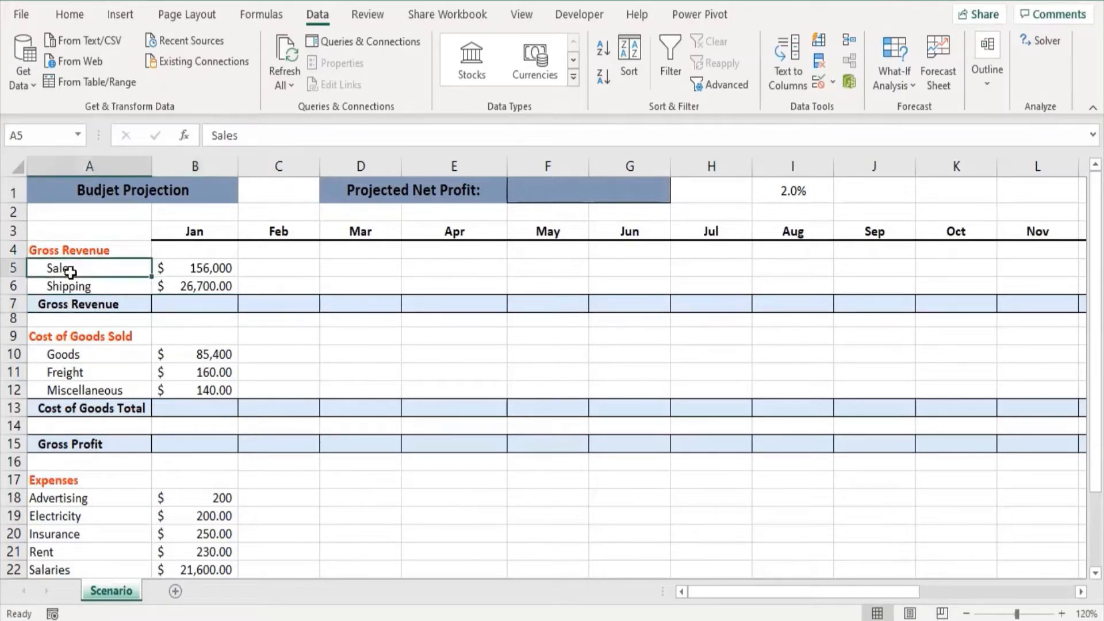
{"action": "left_click", "coordinate": [76, 288]}
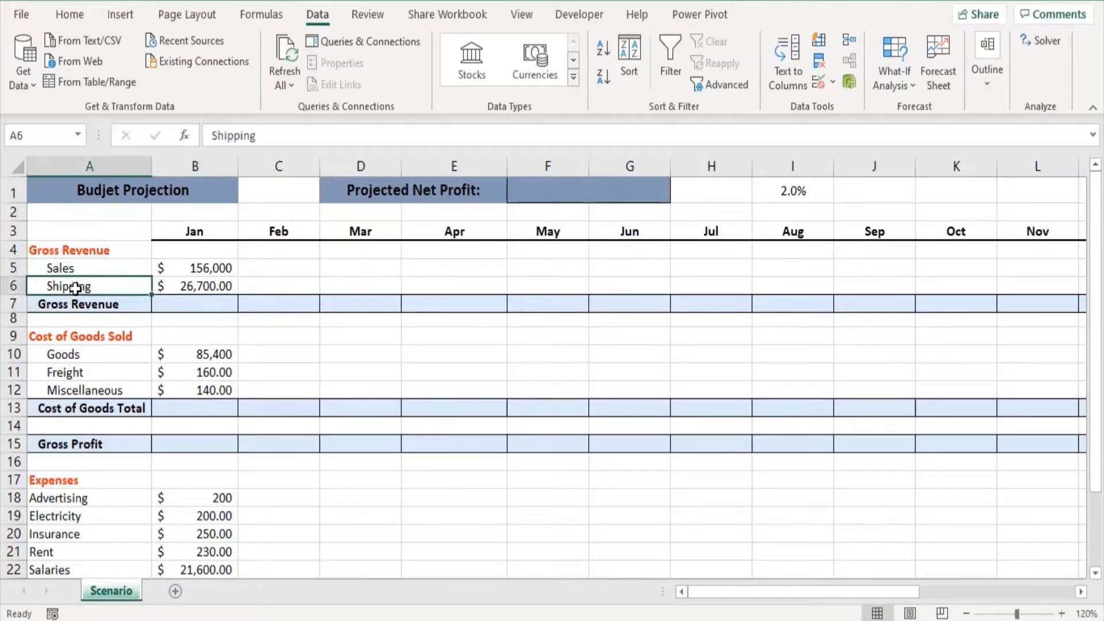
{"action": "left_click", "coordinate": [197, 305]}
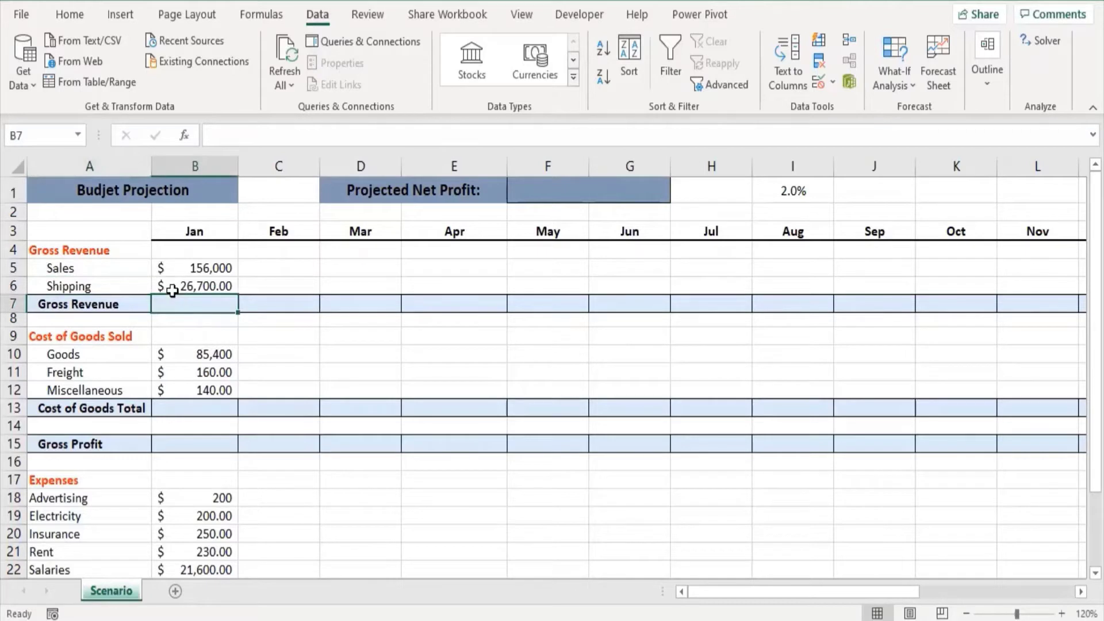
Step: Examine the Cost of Goods Sold items, their January total cell, and the Gross Profit row that depends on them
{"action": "left_click", "coordinate": [105, 333]}
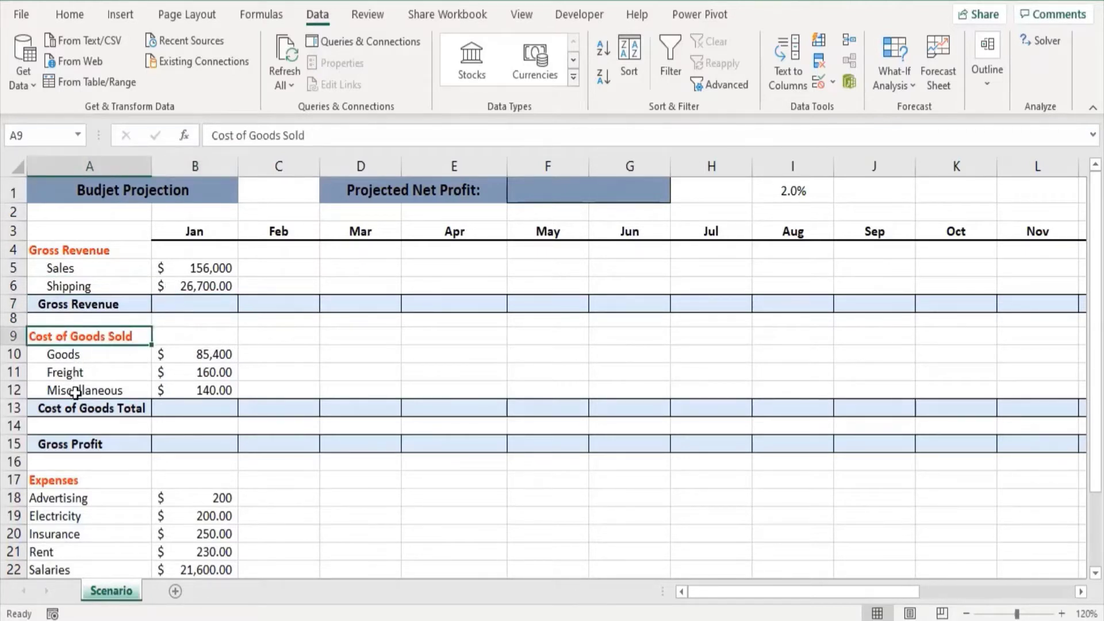
{"action": "left_click", "coordinate": [71, 371]}
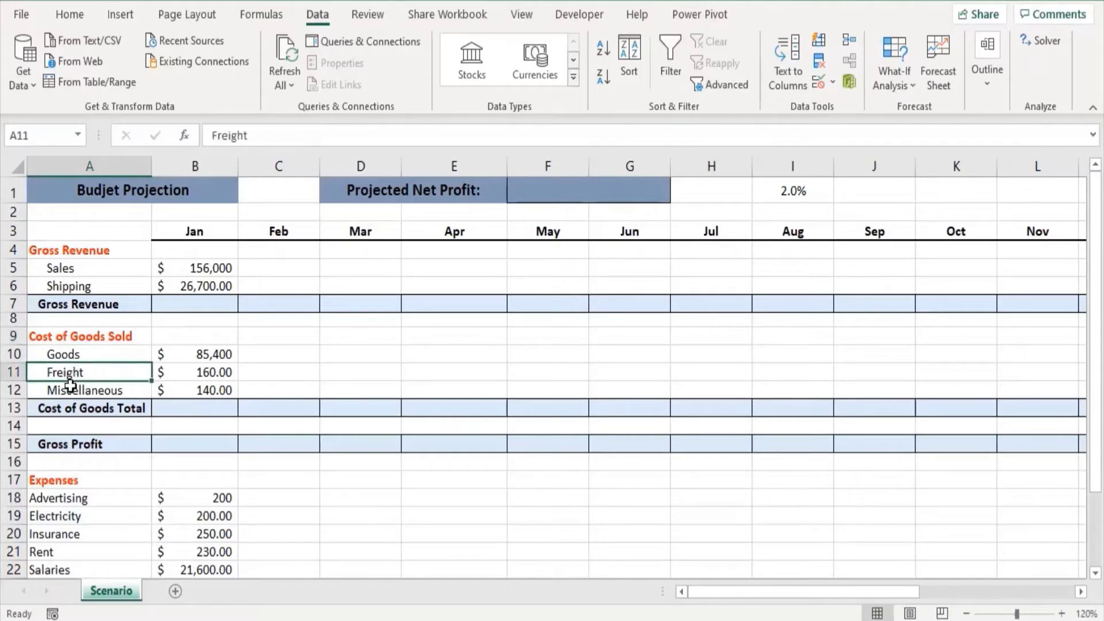
{"action": "left_click", "coordinate": [68, 391]}
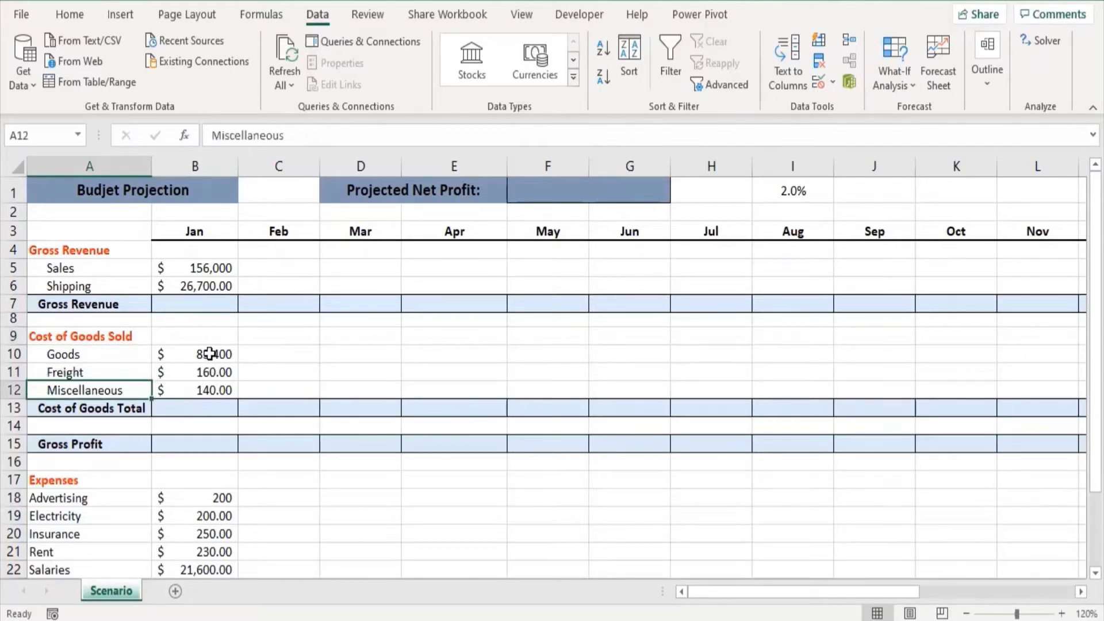
{"action": "left_click", "coordinate": [209, 408]}
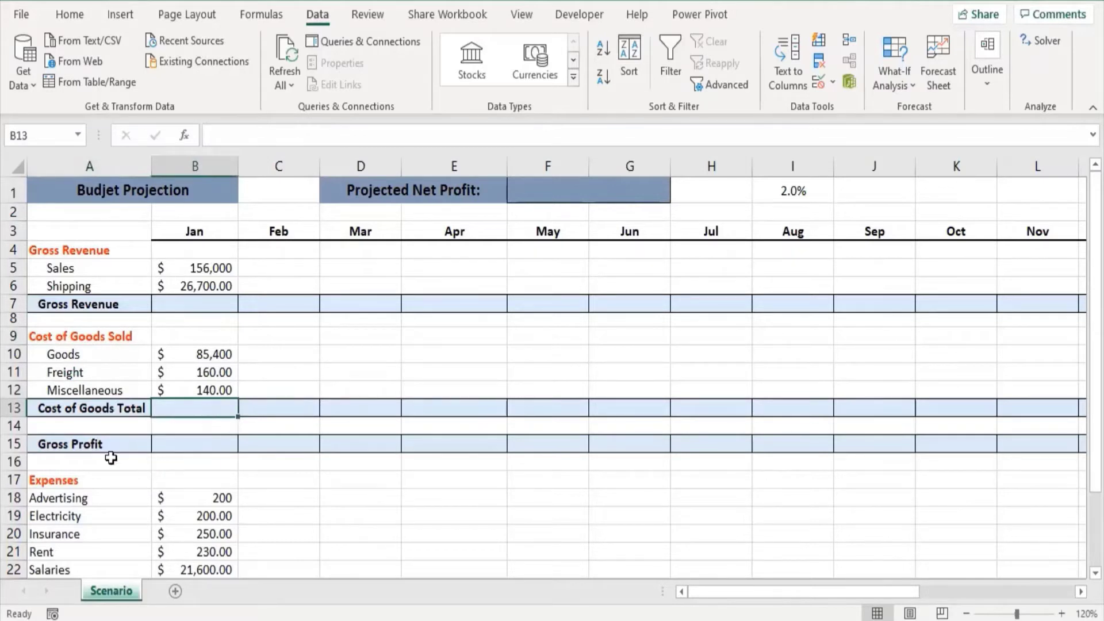
{"action": "left_click", "coordinate": [94, 439]}
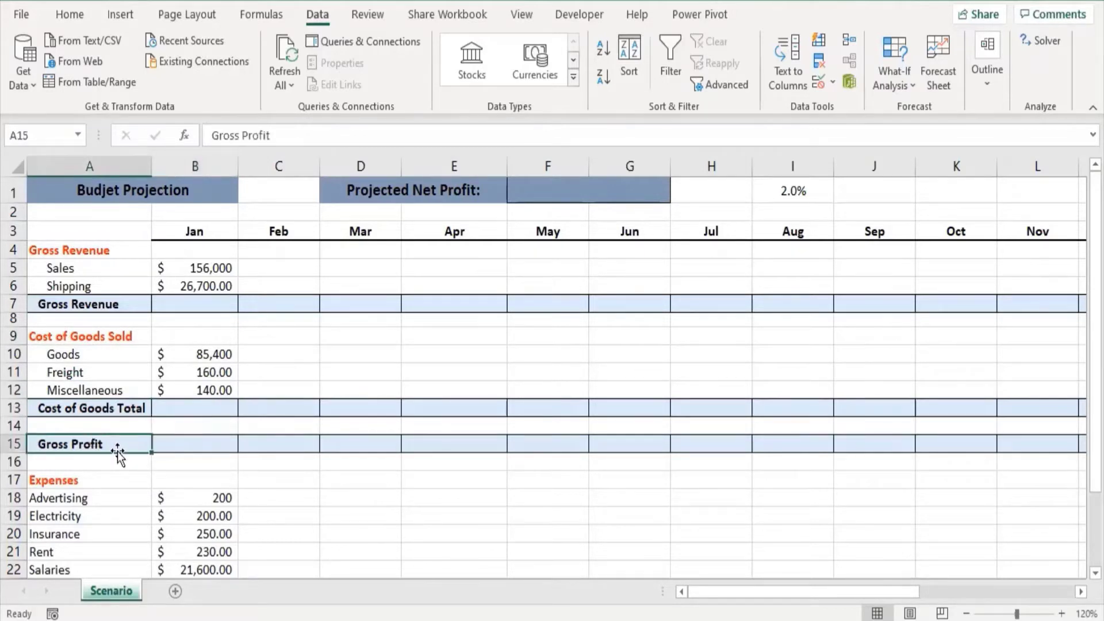
{"action": "left_click", "coordinate": [172, 447]}
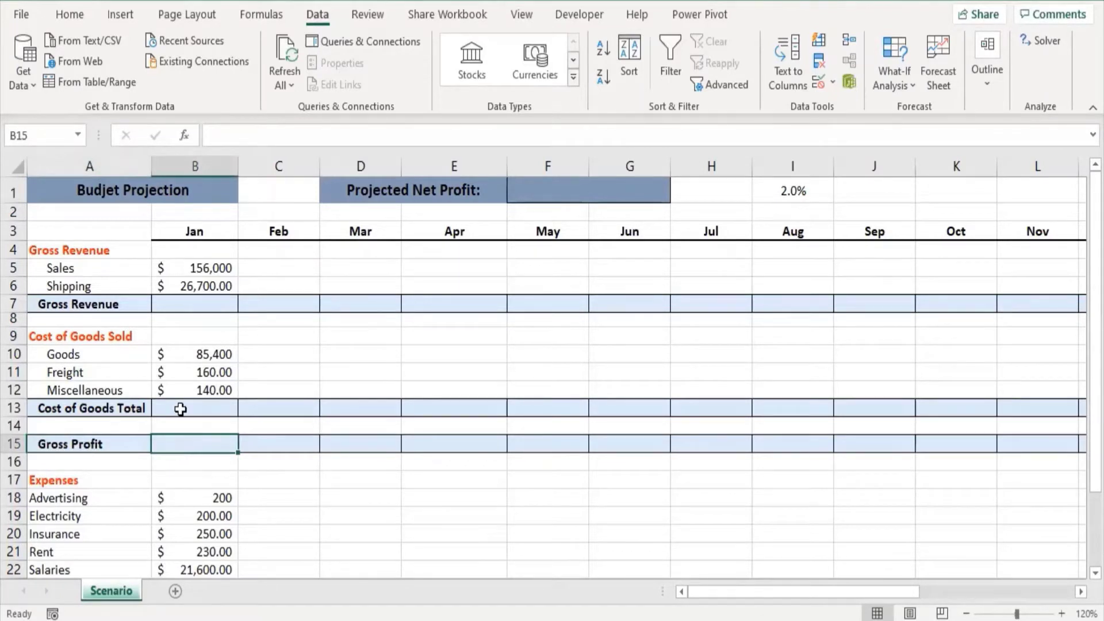
{"action": "left_click", "coordinate": [181, 408]}
{"action": "left_click", "coordinate": [193, 348]}
{"action": "left_click", "coordinate": [194, 305]}
{"action": "left_click", "coordinate": [193, 447]}
Step: Examine the Expenses section with its January total cell, and the Net Profit row beneath it
{"action": "scroll", "coordinate": [200, 457], "scroll_direction": "down", "scroll_amount": 4}
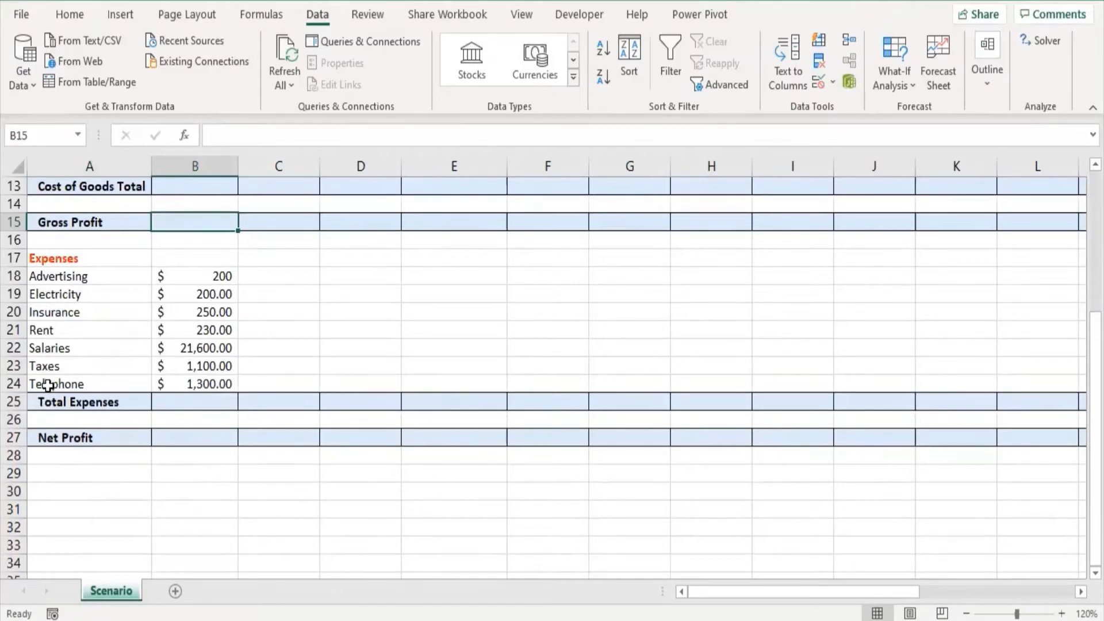
{"action": "left_click", "coordinate": [183, 405]}
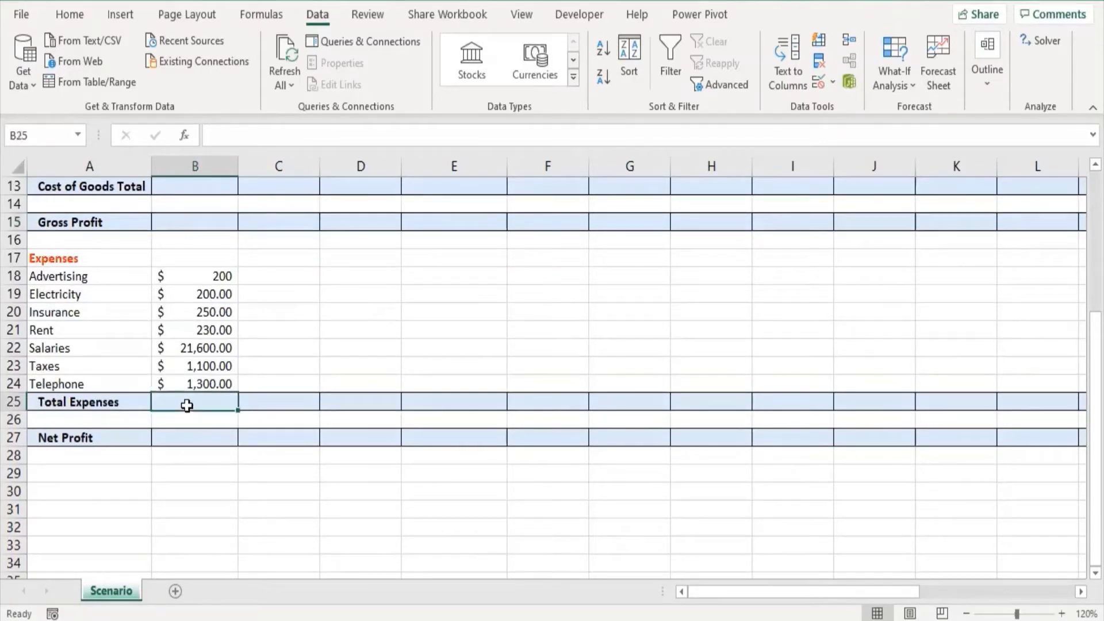
{"action": "left_click", "coordinate": [118, 439]}
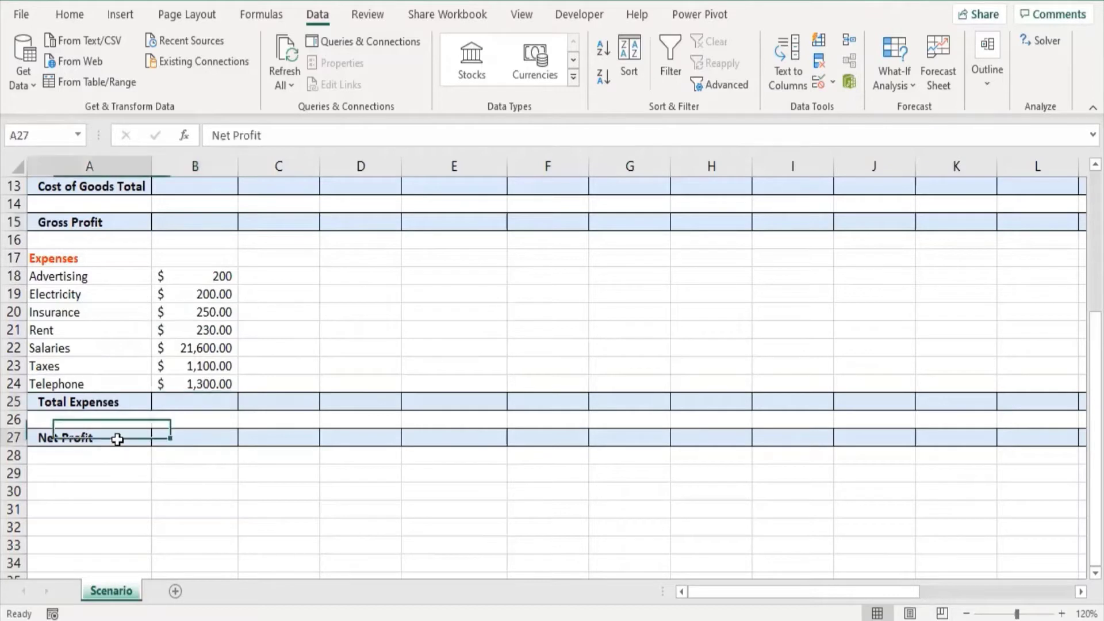
{"action": "left_click", "coordinate": [179, 441]}
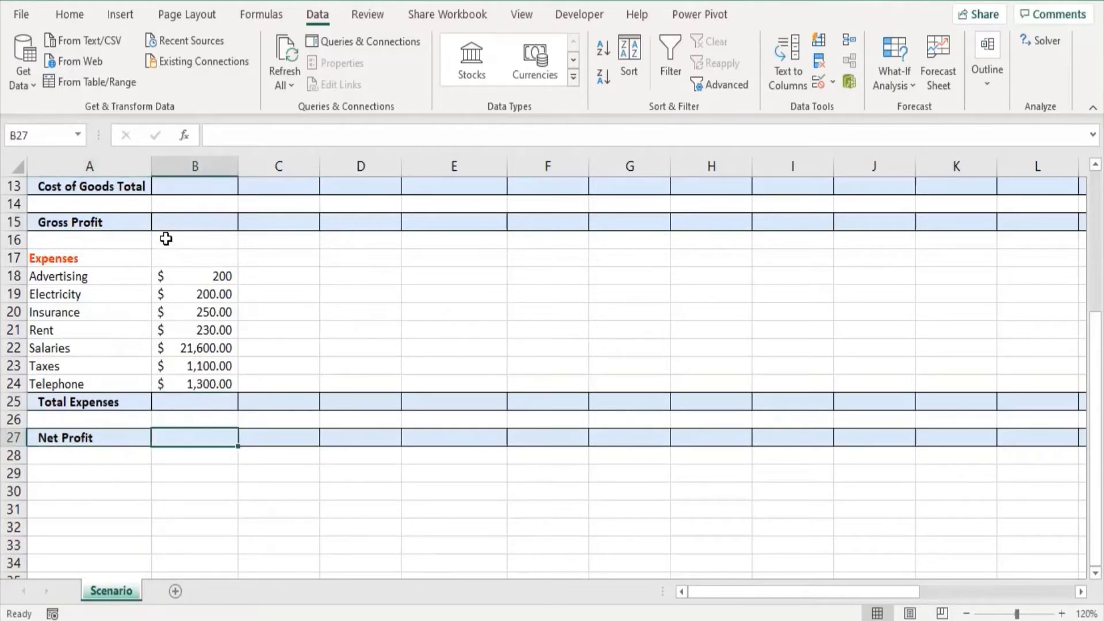
{"action": "left_click", "coordinate": [178, 410]}
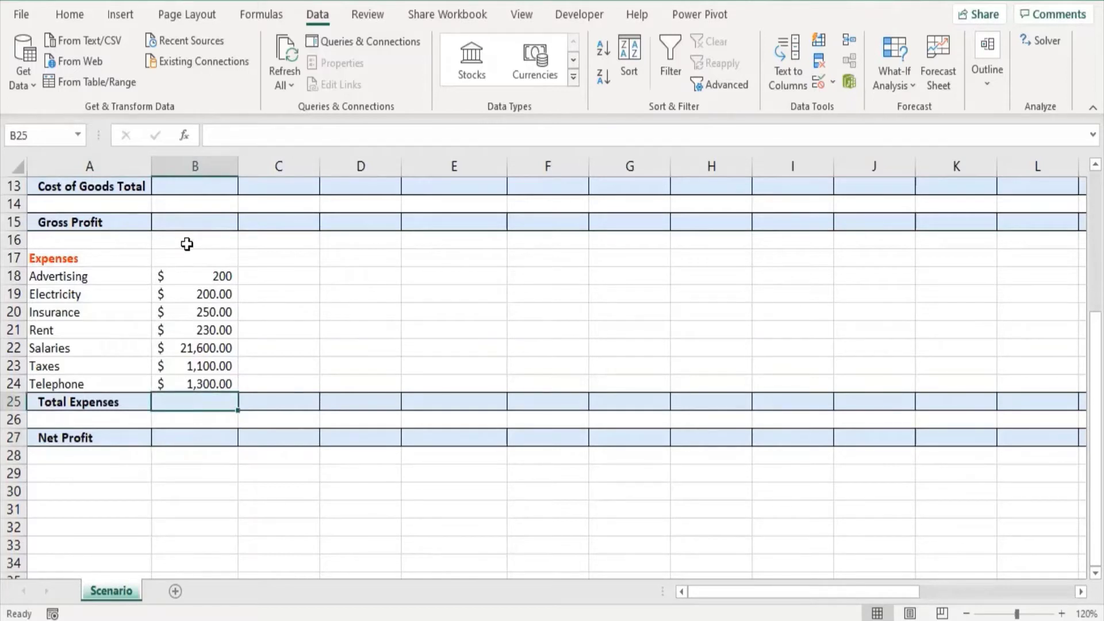
{"action": "left_click", "coordinate": [190, 223]}
{"action": "left_click", "coordinate": [184, 436]}
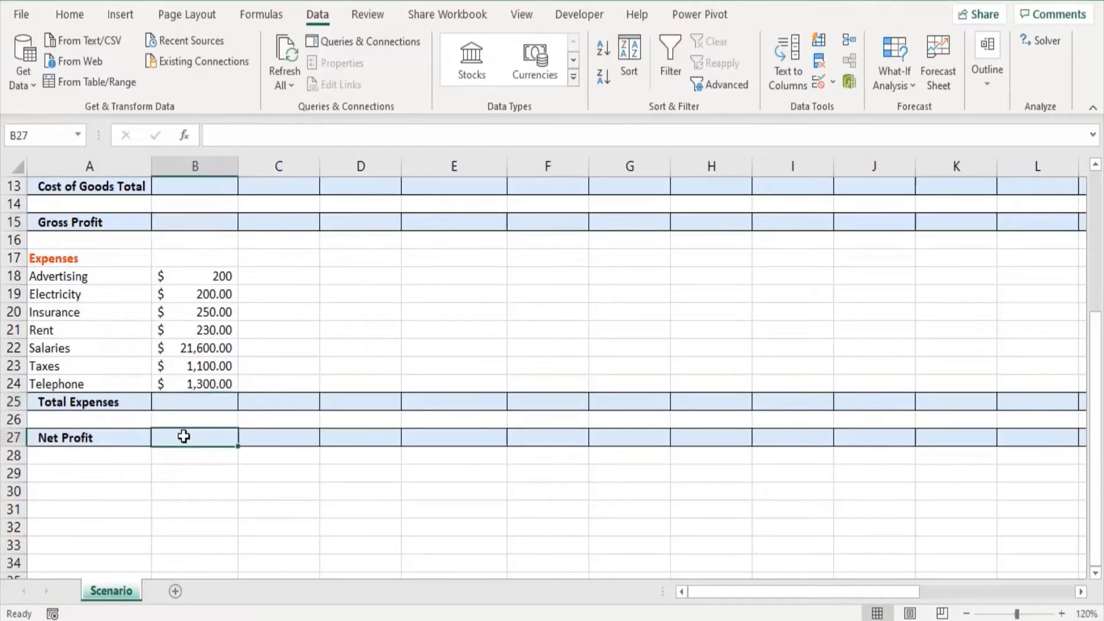
{"action": "scroll", "coordinate": [210, 367], "scroll_direction": "up", "scroll_amount": 4}
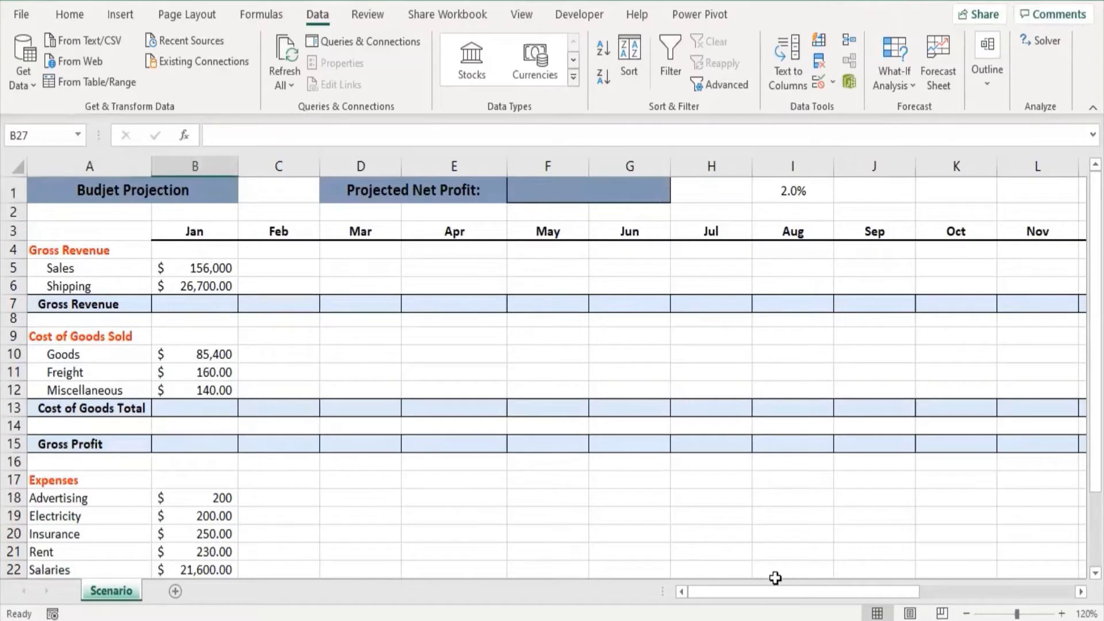
Step: Go through the month headings in row 3 from Feb across to the TOTAL column
{"action": "left_click", "coordinate": [274, 236]}
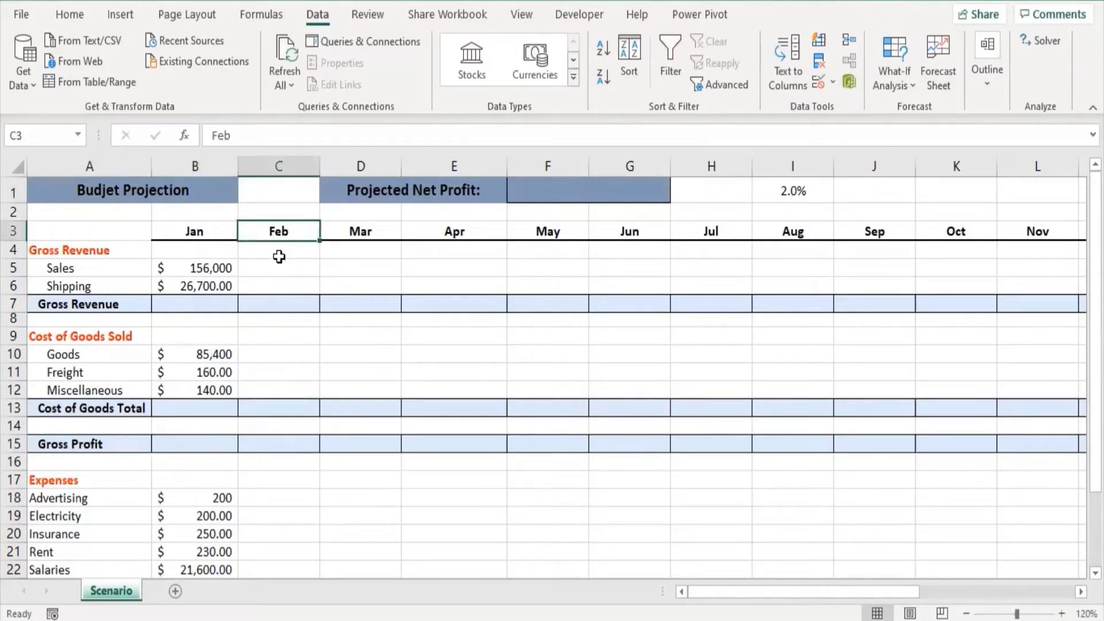
{"action": "key", "text": "Right"}
{"action": "key", "text": "Right"}
{"action": "key", "text": "Right"}
{"action": "key", "text": "Right"}
{"action": "key", "text": "Right"}
{"action": "key", "text": "Right"}
{"action": "key", "text": "Right"}
{"action": "key", "text": "Right"}
{"action": "key", "text": "Right"}
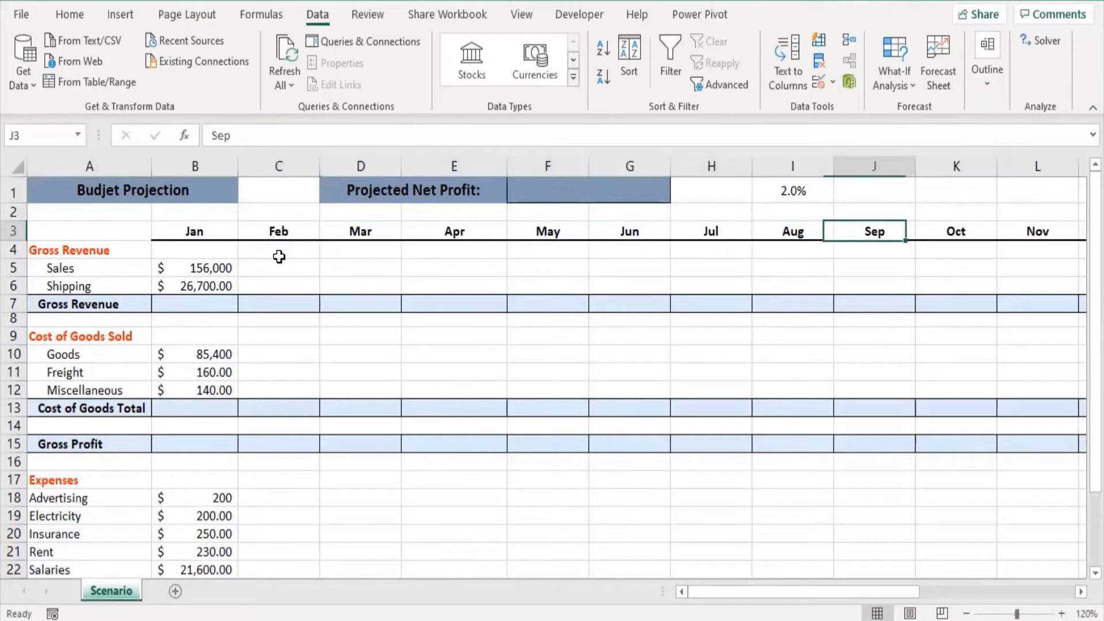
{"action": "key", "text": "Right"}
{"action": "key", "text": "Right"}
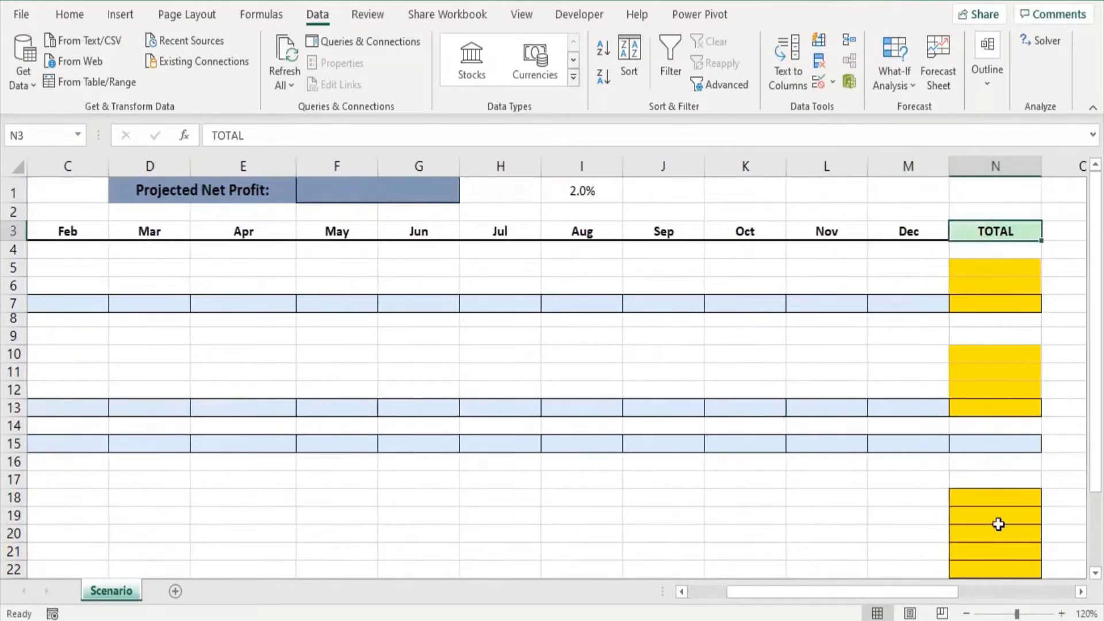
Step: Examine the TOTAL column's cells down to the Net Profit row, and the Projected Net Profit cell in row 1
{"action": "scroll", "coordinate": [998, 523], "scroll_direction": "down", "scroll_amount": 1}
{"action": "left_click", "coordinate": [978, 240]}
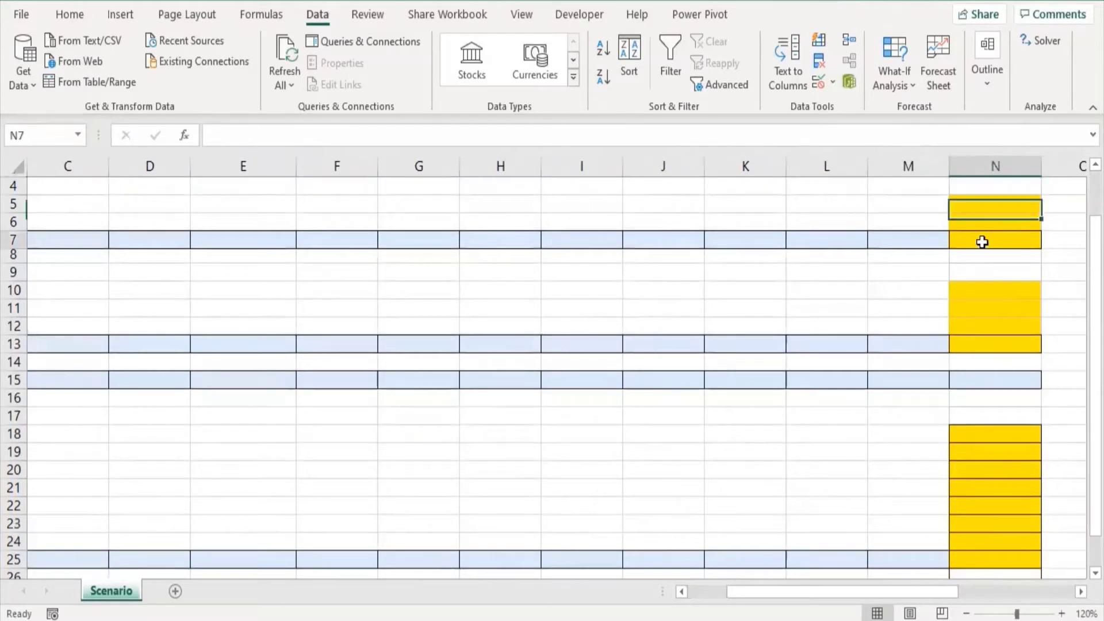
{"action": "left_click", "coordinate": [965, 343]}
{"action": "left_click", "coordinate": [973, 374]}
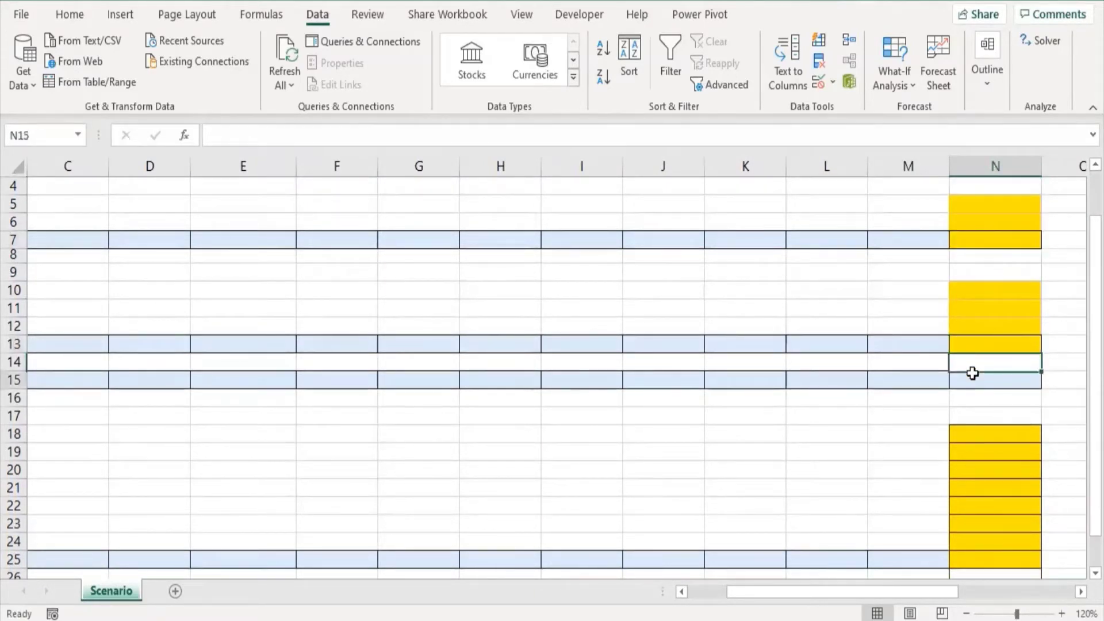
{"action": "scroll", "coordinate": [981, 440], "scroll_direction": "down", "scroll_amount": 4}
{"action": "left_click", "coordinate": [989, 364]}
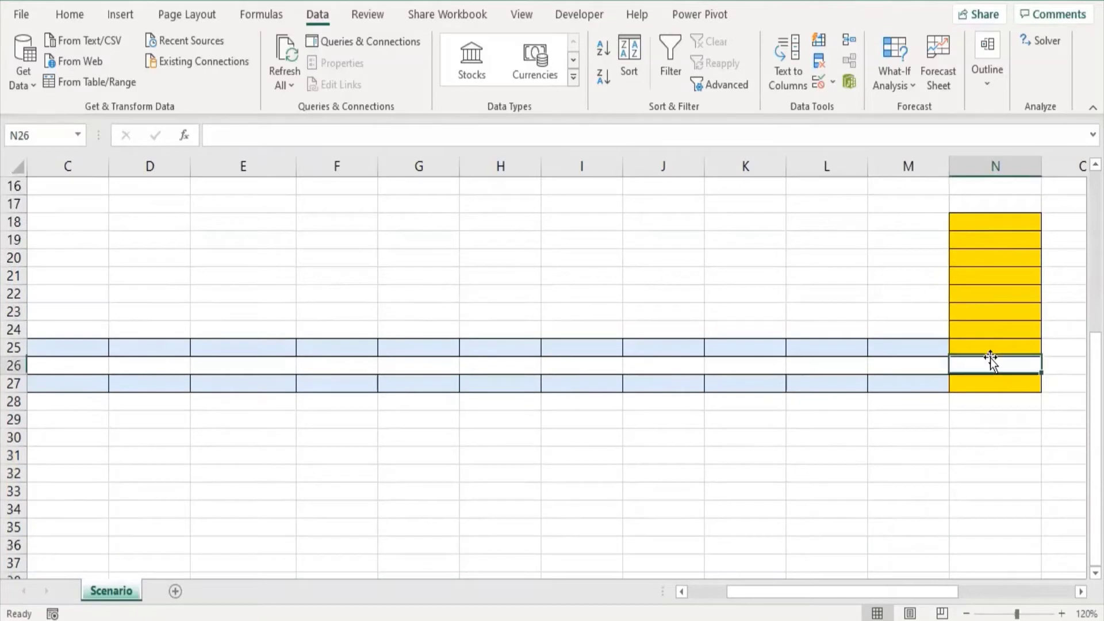
{"action": "left_click", "coordinate": [984, 380]}
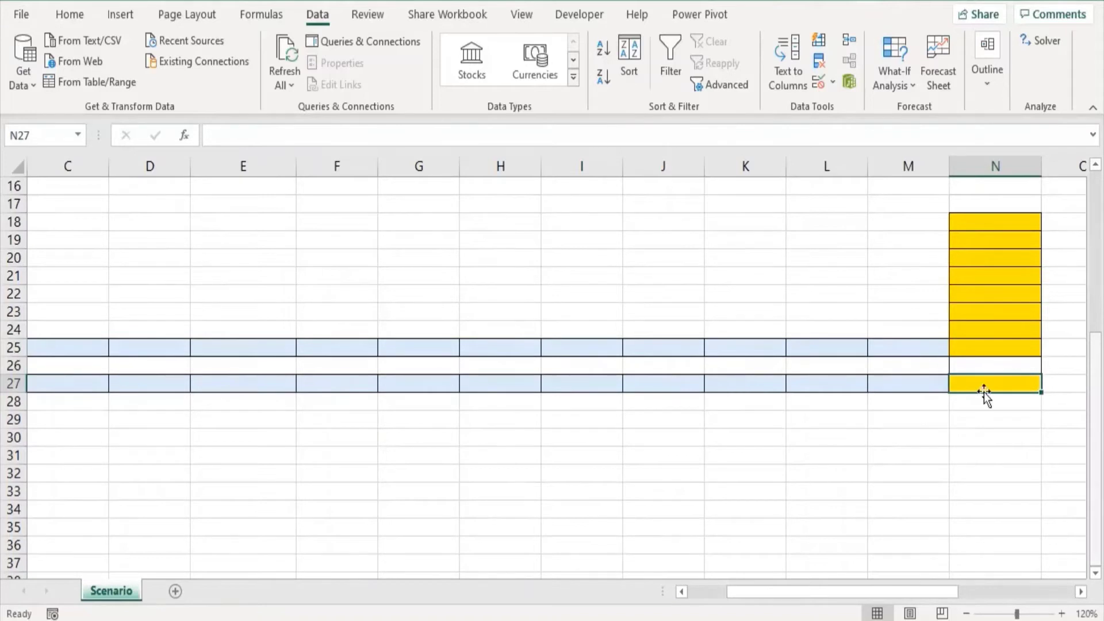
{"action": "left_click_drag", "start_coordinate": [1095, 489], "coordinate": [1095, 442]}
{"action": "left_click", "coordinate": [431, 189]}
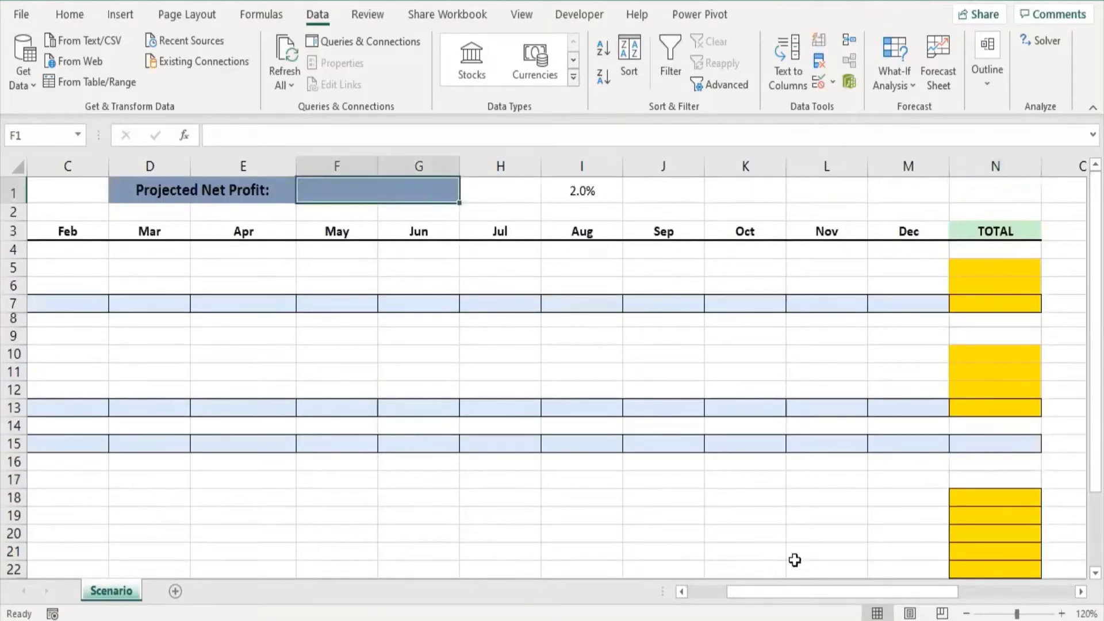
Step: Examine the percentage cell I1 together with the Sales and Shipping cells in the January to May columns
{"action": "scroll", "coordinate": [255, 384], "scroll_direction": "left", "scroll_amount": 2}
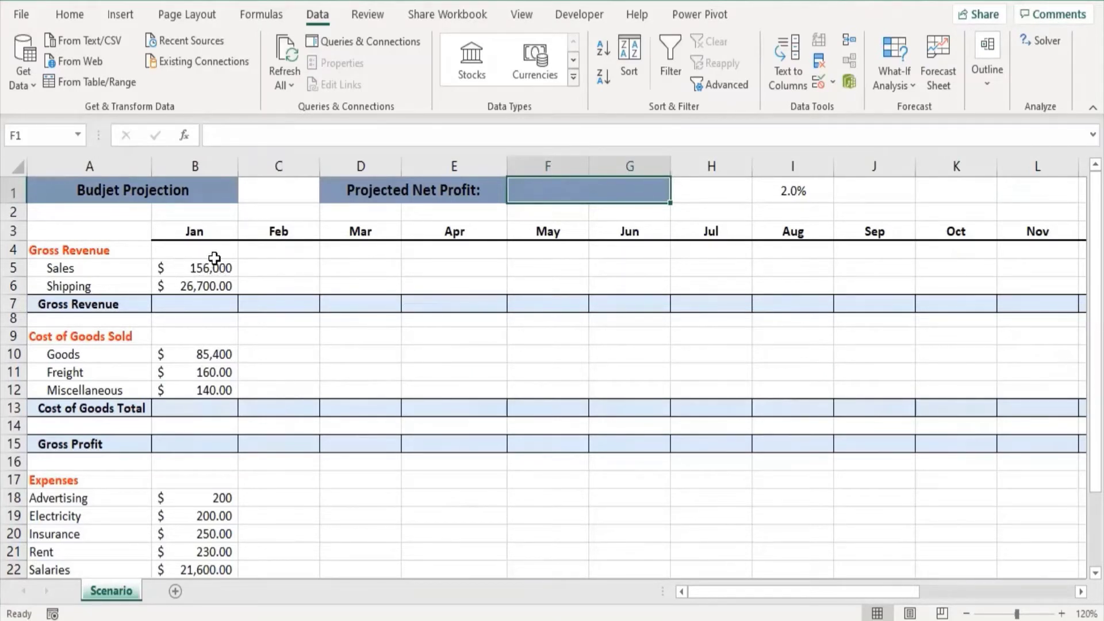
{"action": "left_click", "coordinate": [284, 262]}
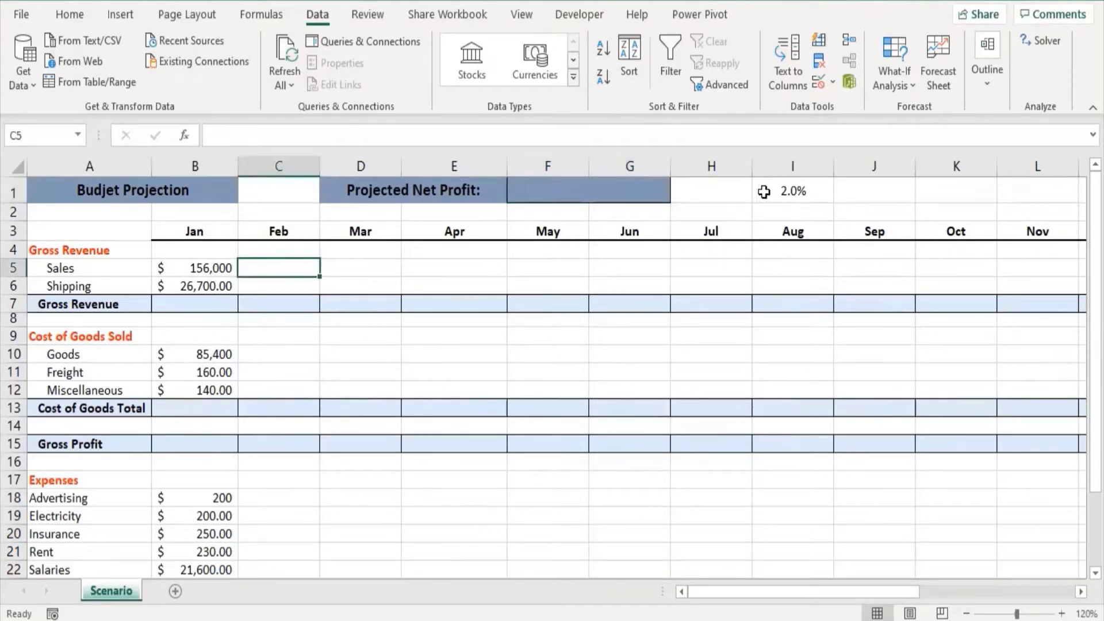
{"action": "left_click", "coordinate": [780, 199]}
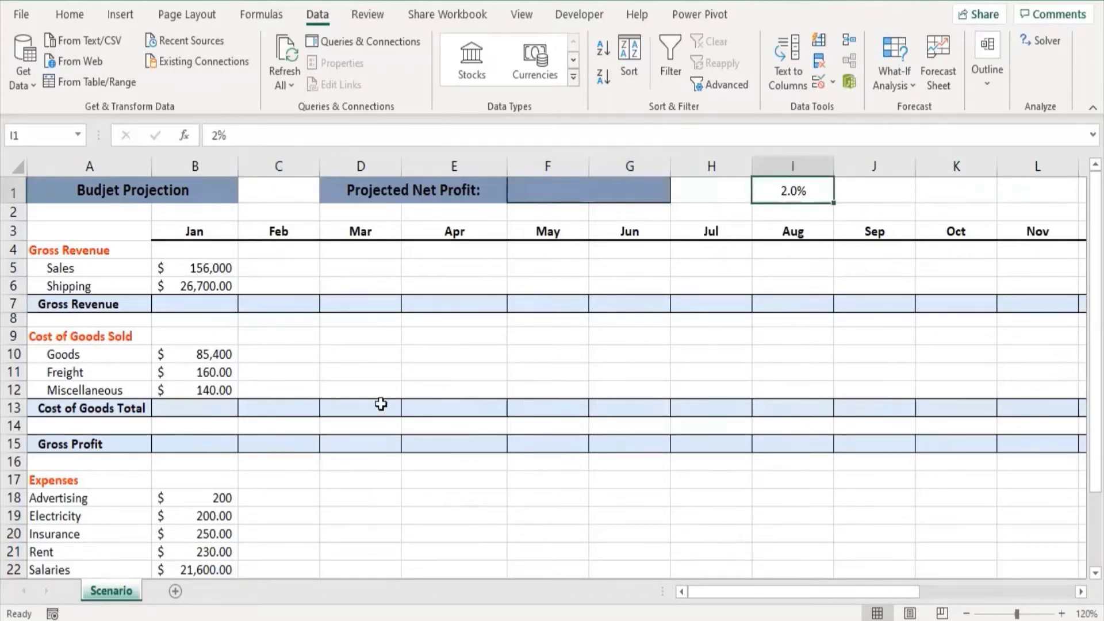
{"action": "left_click", "coordinate": [212, 281]}
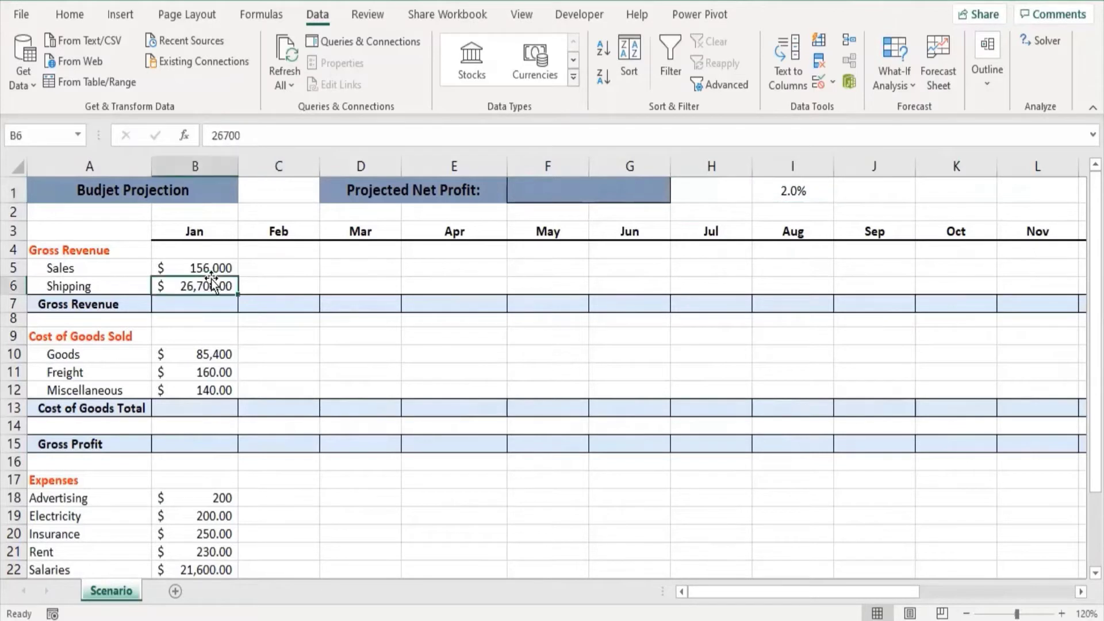
{"action": "left_click", "coordinate": [290, 288]}
{"action": "left_click", "coordinate": [357, 292]}
{"action": "left_click", "coordinate": [428, 286]}
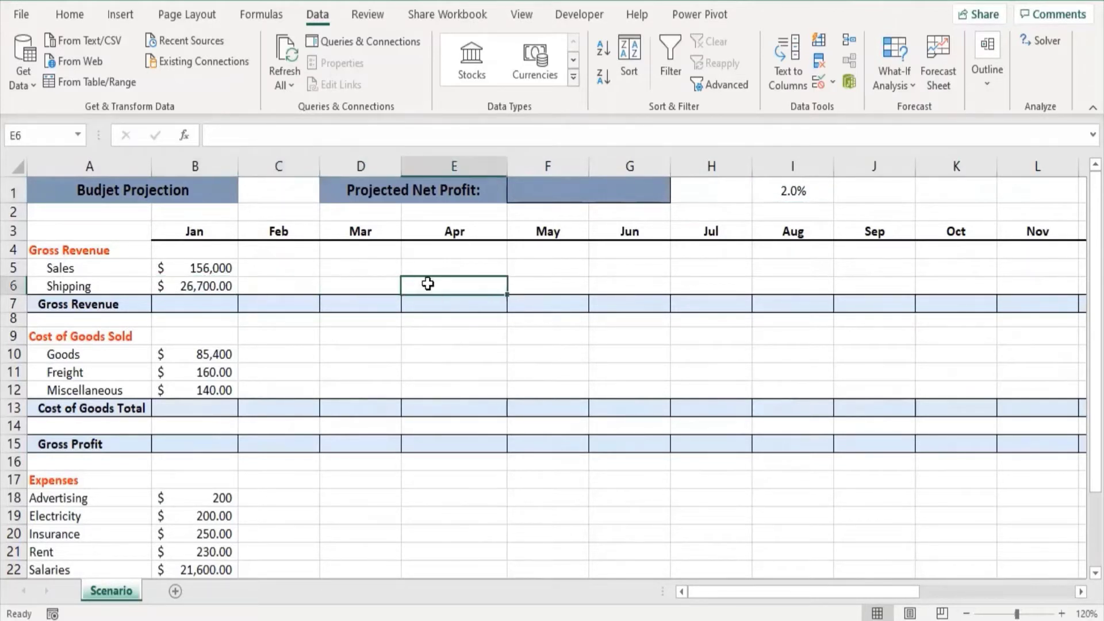
{"action": "left_click", "coordinate": [538, 290]}
{"action": "left_click", "coordinate": [785, 201]}
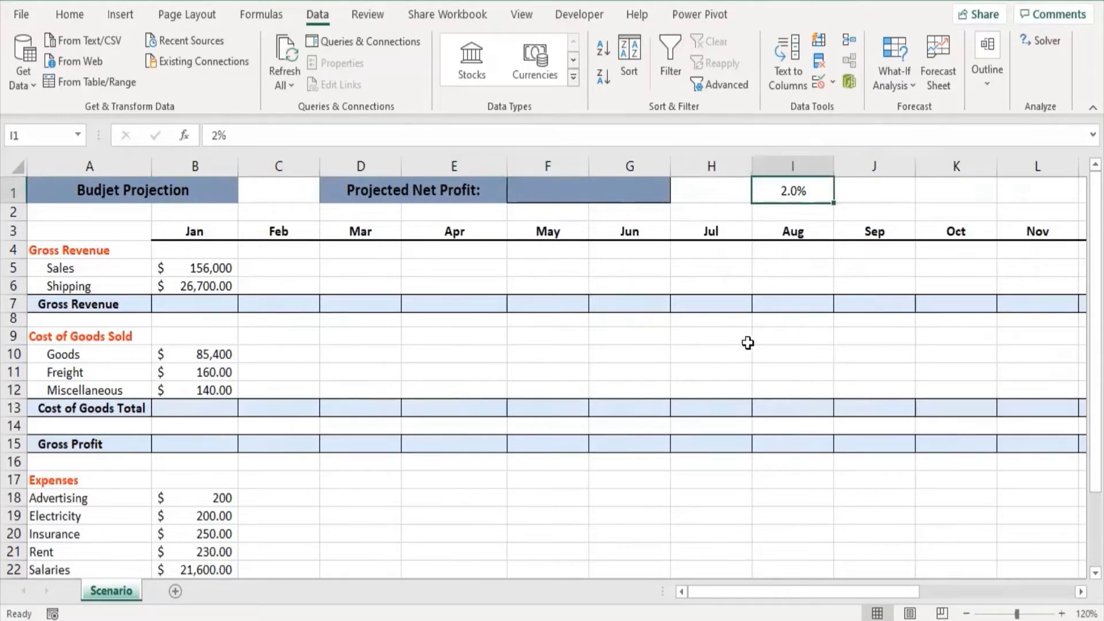
{"action": "left_click", "coordinate": [193, 307]}
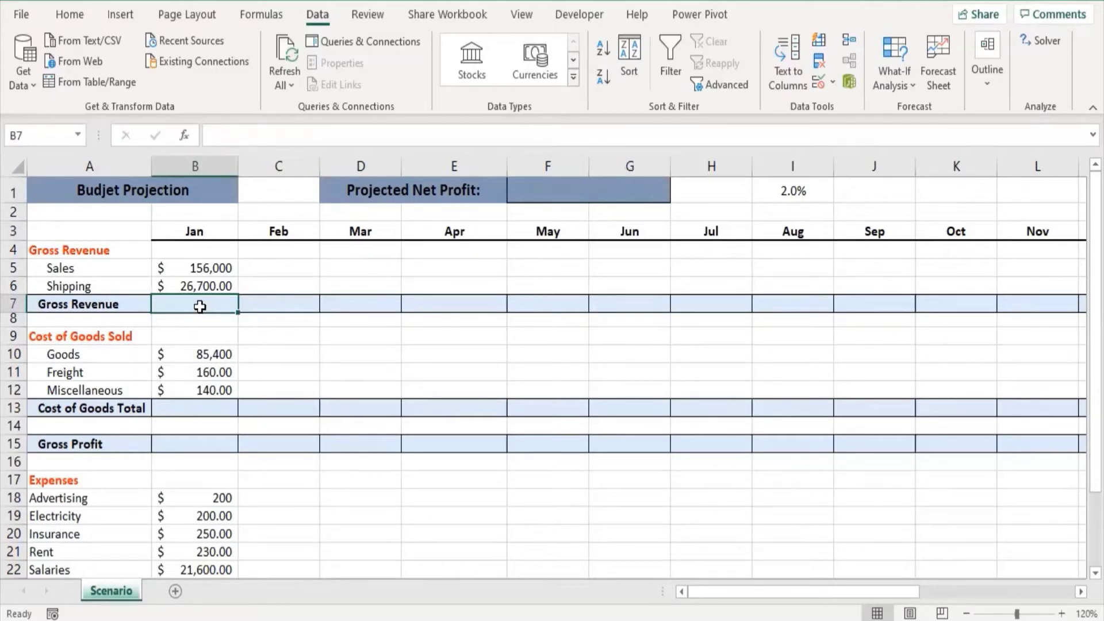
{"action": "type", "text": "=sum"}
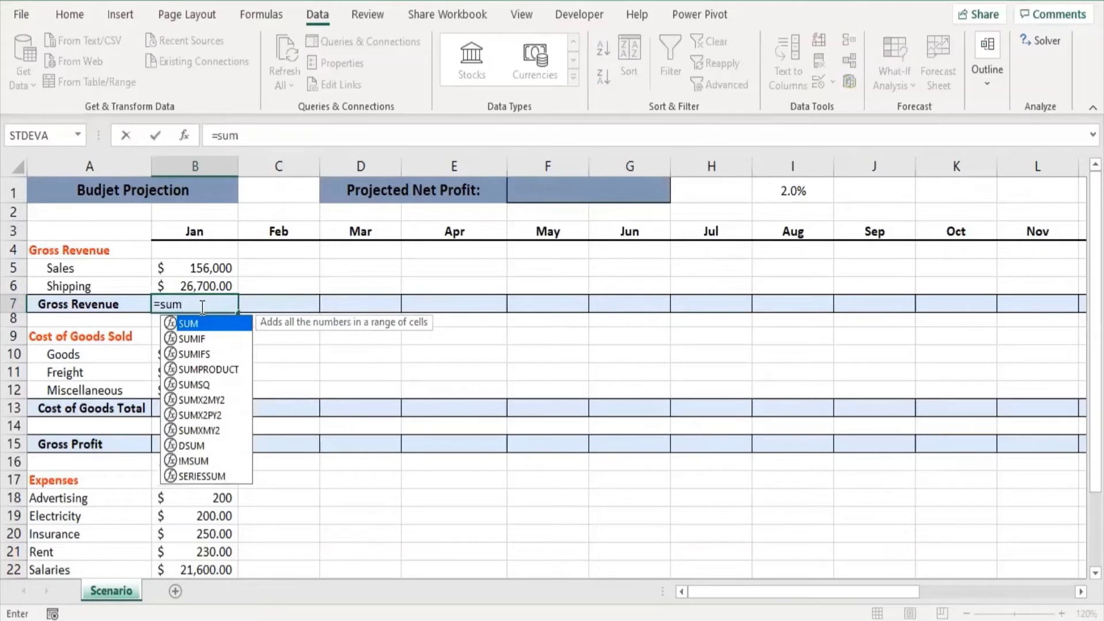
{"action": "key", "text": "BackSpace"}
{"action": "key", "text": "BackSpace"}
{"action": "key", "text": "BackSpace"}
{"action": "key", "text": "BackSpace"}
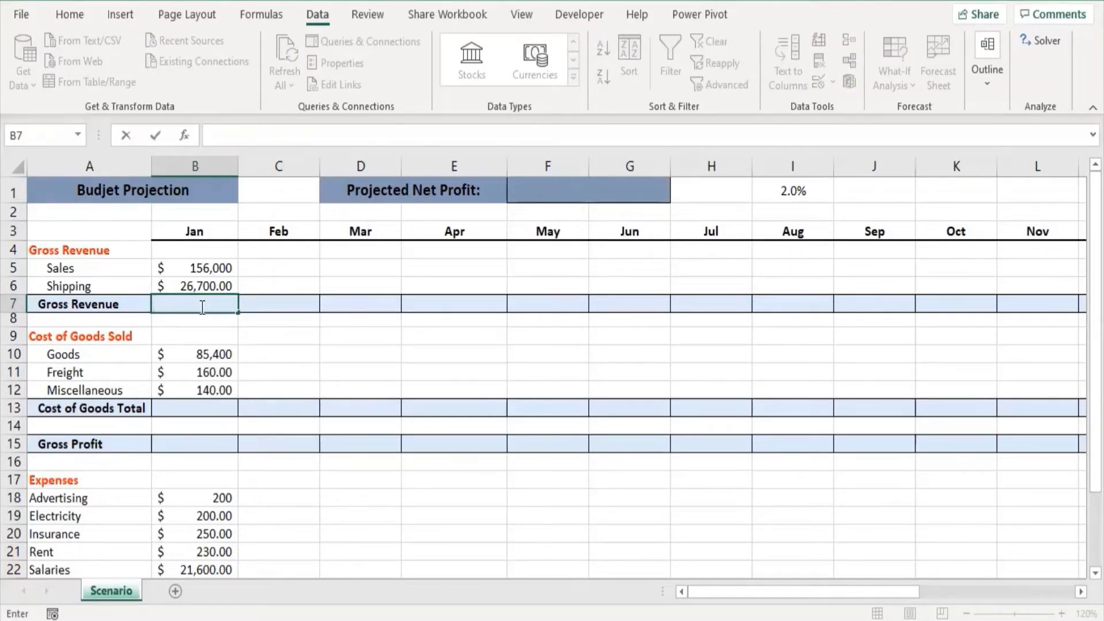
{"action": "key", "text": "Escape"}
Step: Total January's Sales and Shipping in the Gross Revenue cell B7 using AutoSum over B5:B6
{"action": "left_click", "coordinate": [206, 283]}
{"action": "left_click", "coordinate": [207, 269]}
{"action": "left_click", "coordinate": [202, 308]}
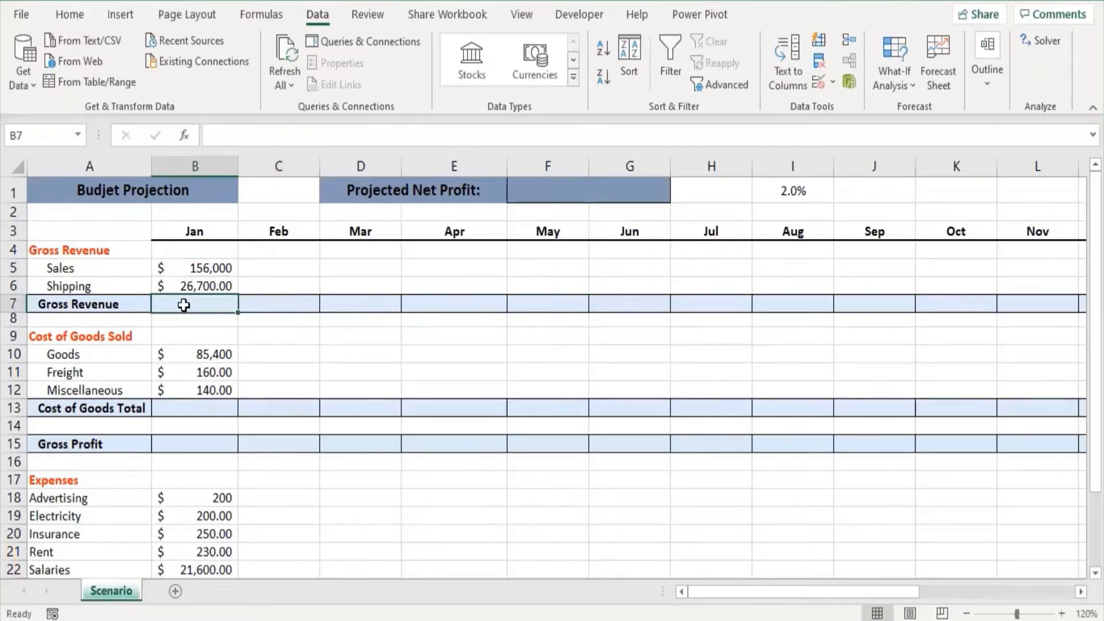
{"action": "left_click", "coordinate": [65, 14]}
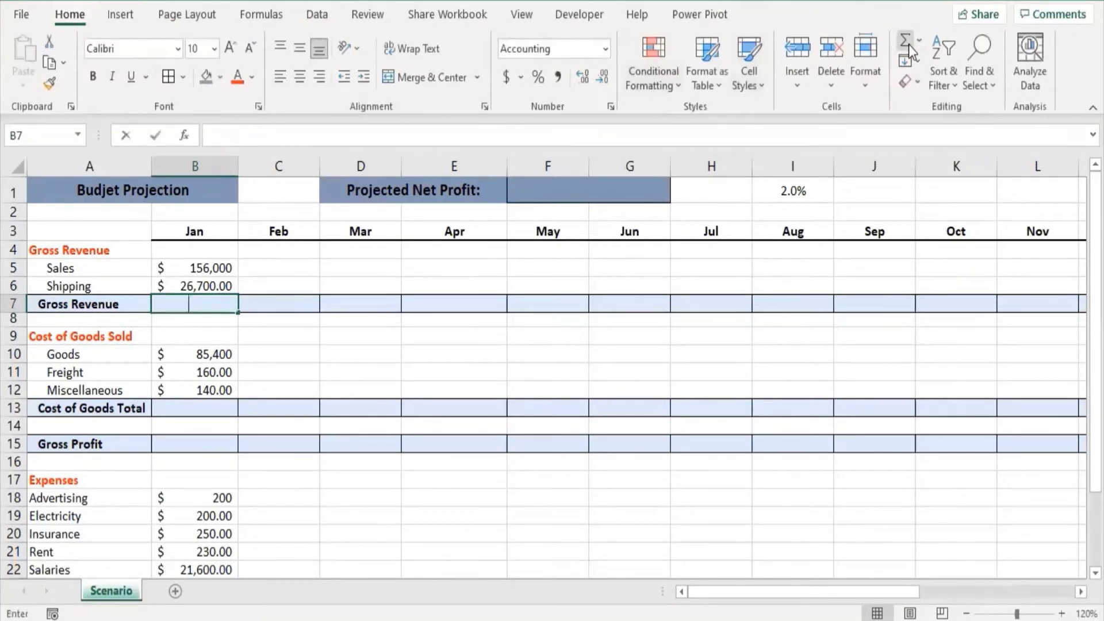
{"action": "left_click", "coordinate": [906, 41]}
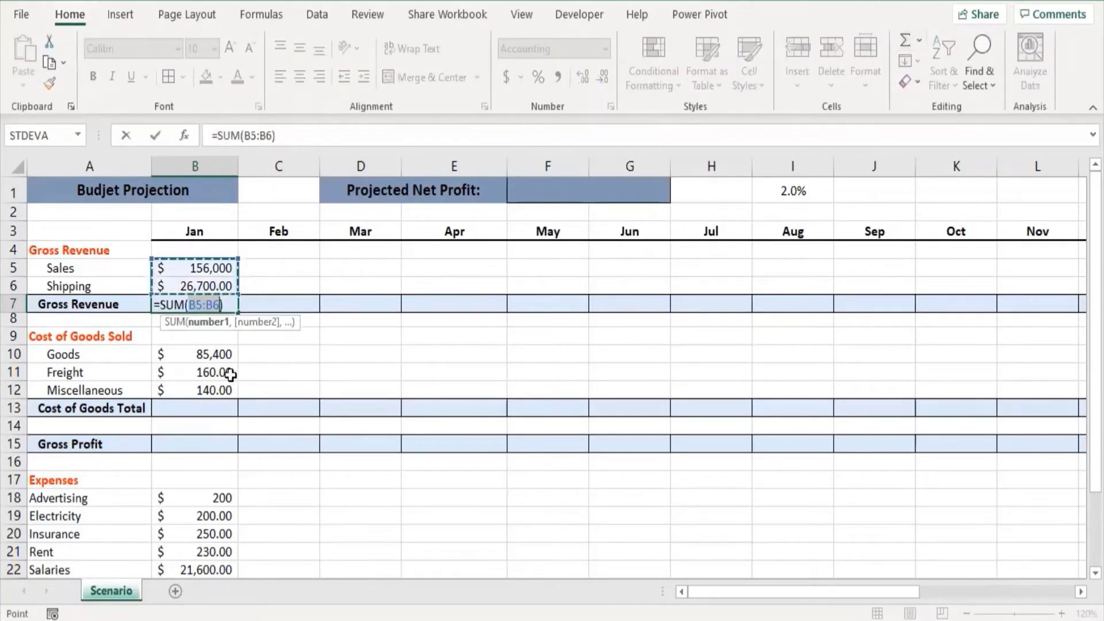
{"action": "key", "text": "Escape"}
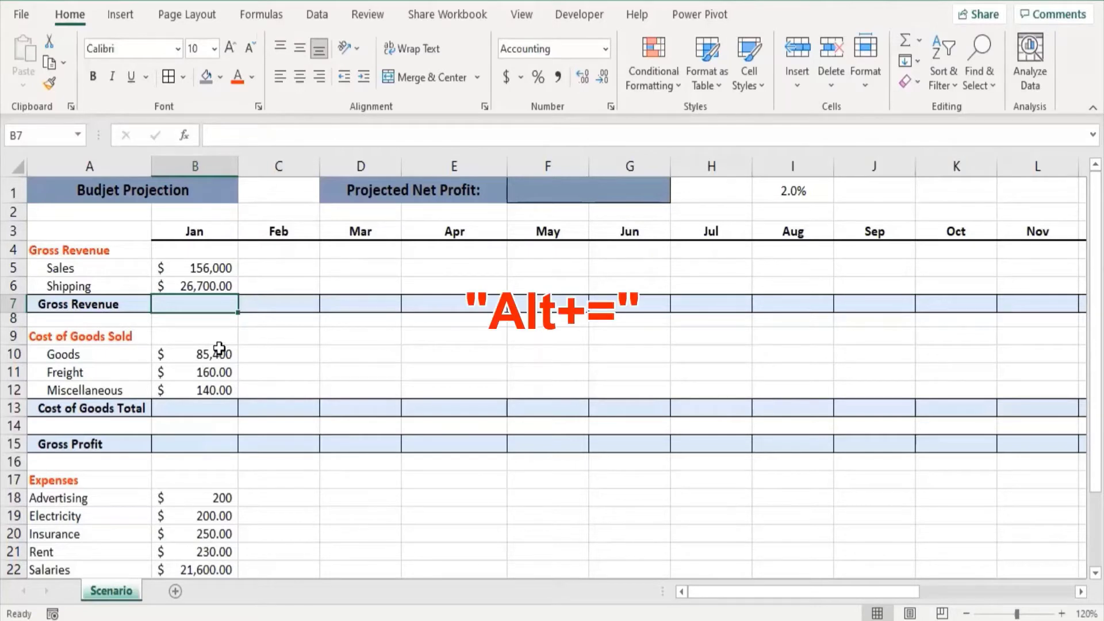
{"action": "key", "text": "alt+equal"}
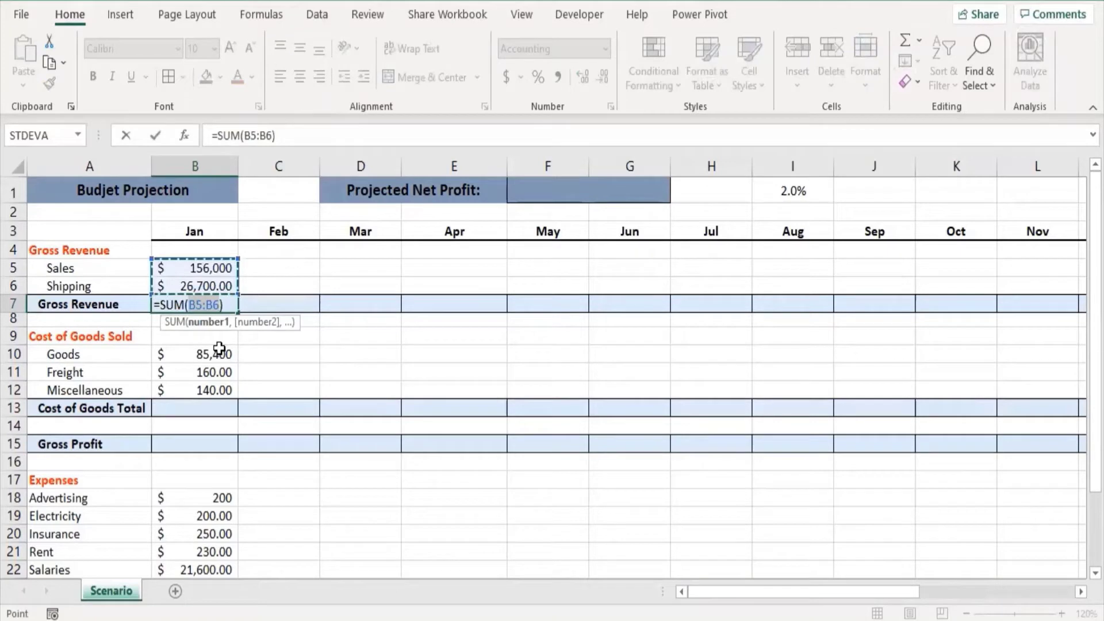
{"action": "key", "text": "Return"}
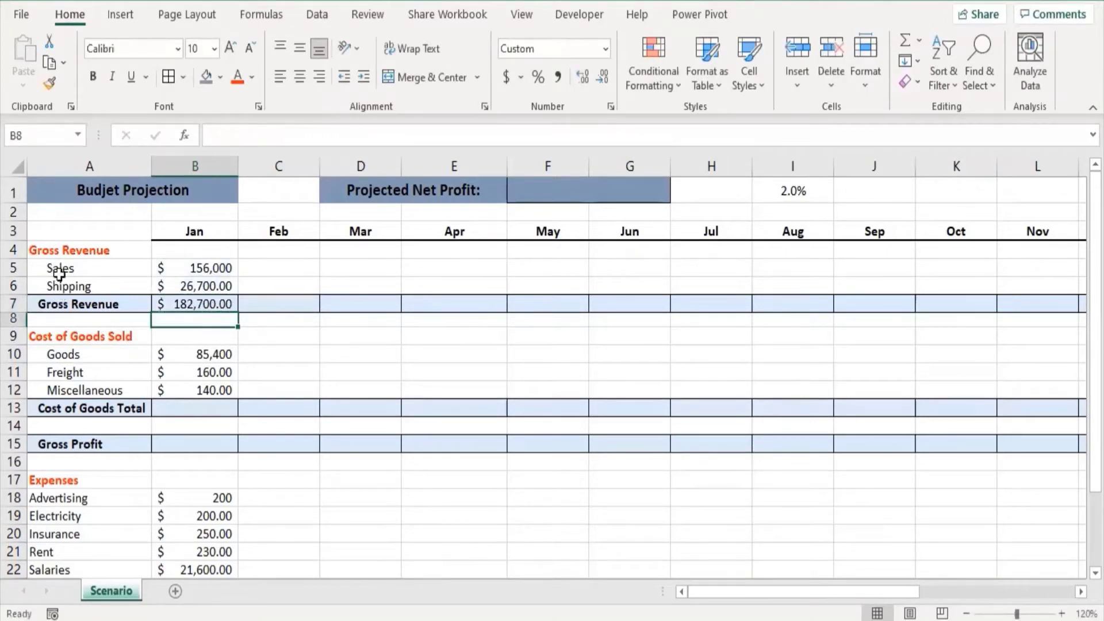
Step: Total January's Goods, Freight and Miscellaneous in the Cost of Goods Total cell B13 using AutoSum over B10:B12
{"action": "left_click", "coordinate": [185, 413]}
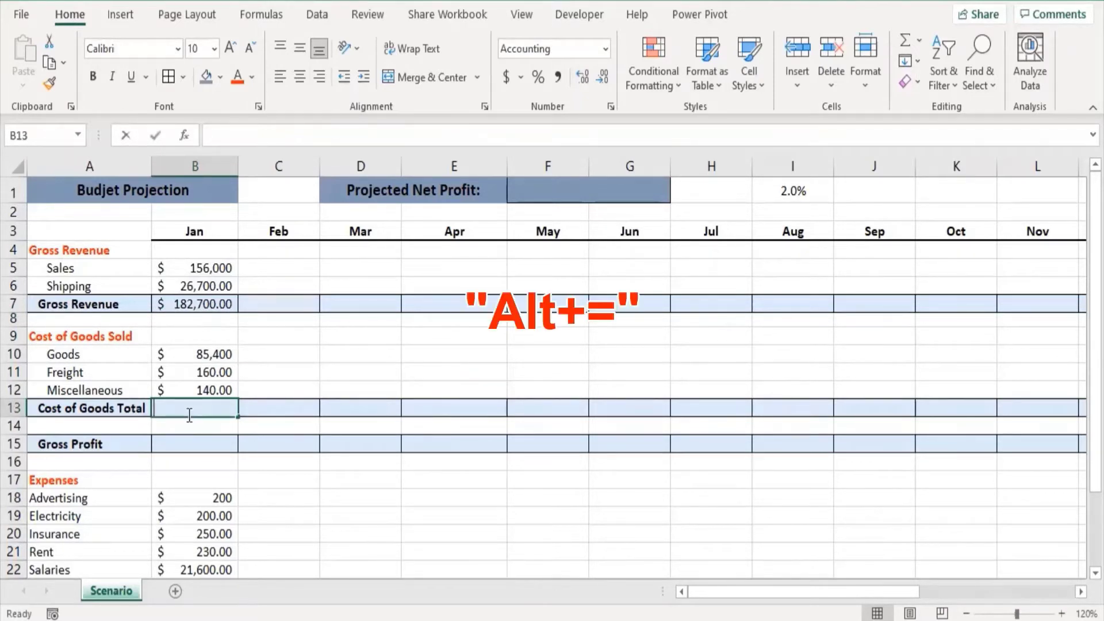
{"action": "key", "text": "alt+equal"}
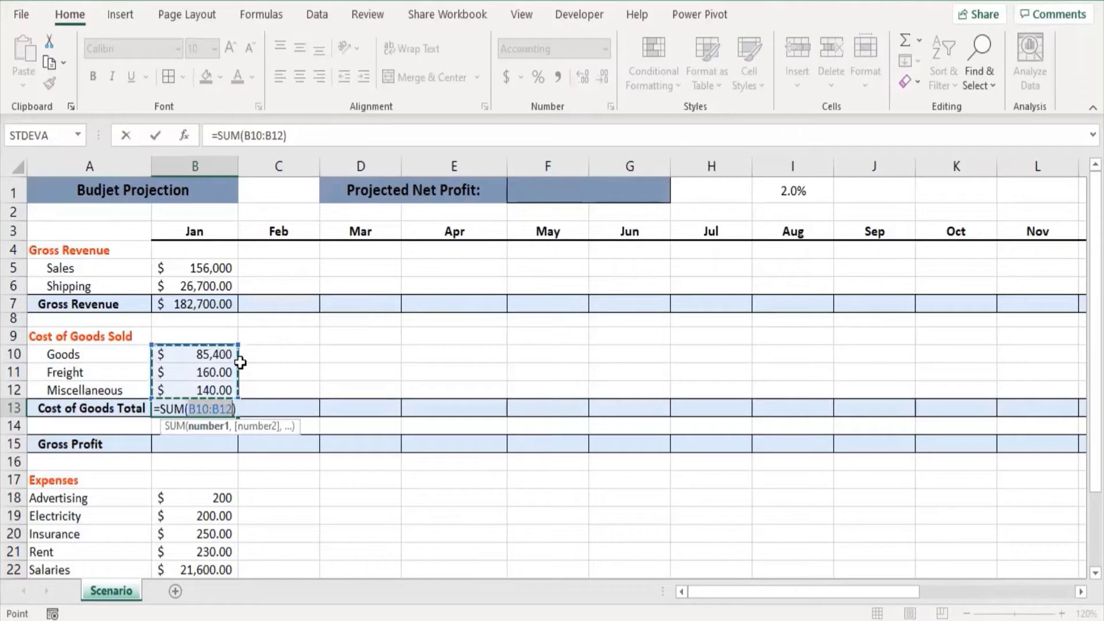
{"action": "key", "text": "Return"}
Step: Calculate January's Gross Profit in B15 by subtracting Cost of Goods Total from Gross Revenue with =B7-B13
{"action": "left_click", "coordinate": [205, 445]}
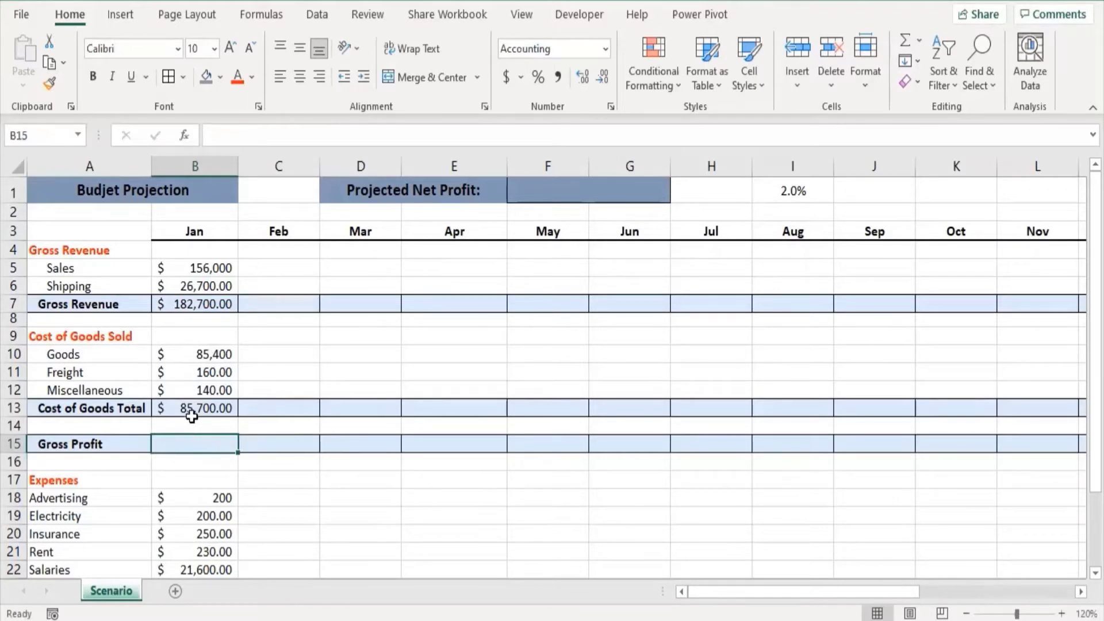
{"action": "left_click", "coordinate": [207, 405]}
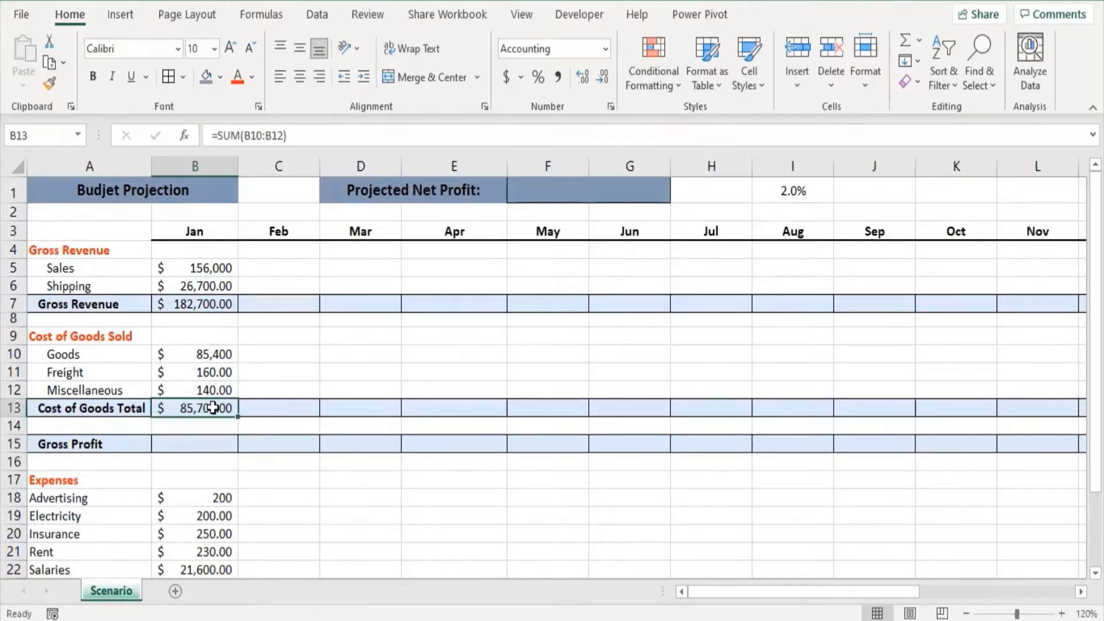
{"action": "left_click", "coordinate": [223, 304]}
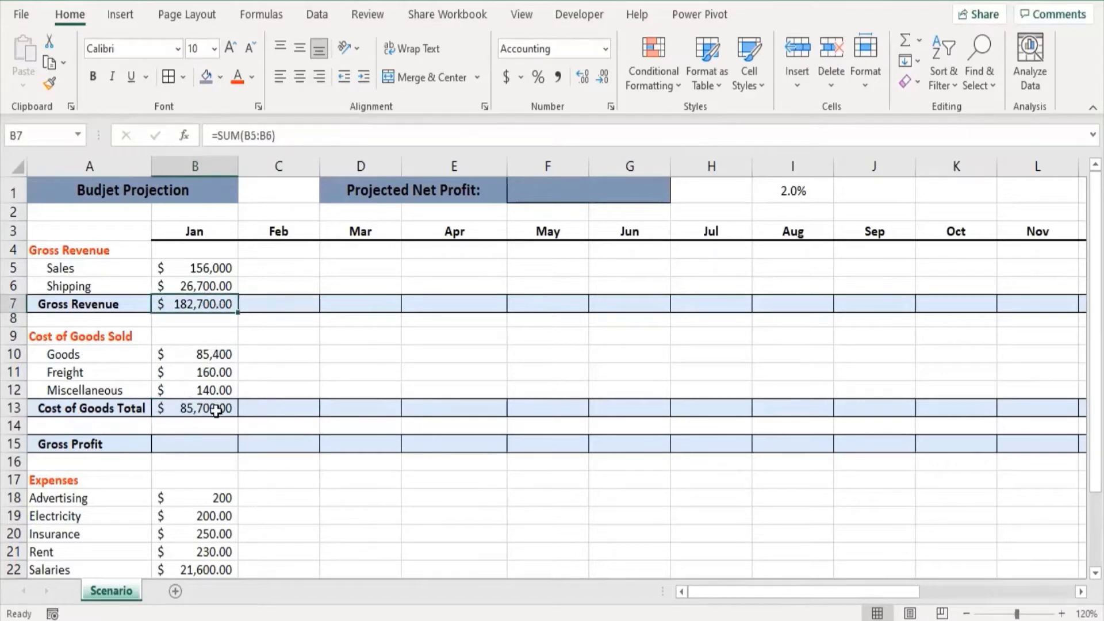
{"action": "left_click", "coordinate": [201, 444]}
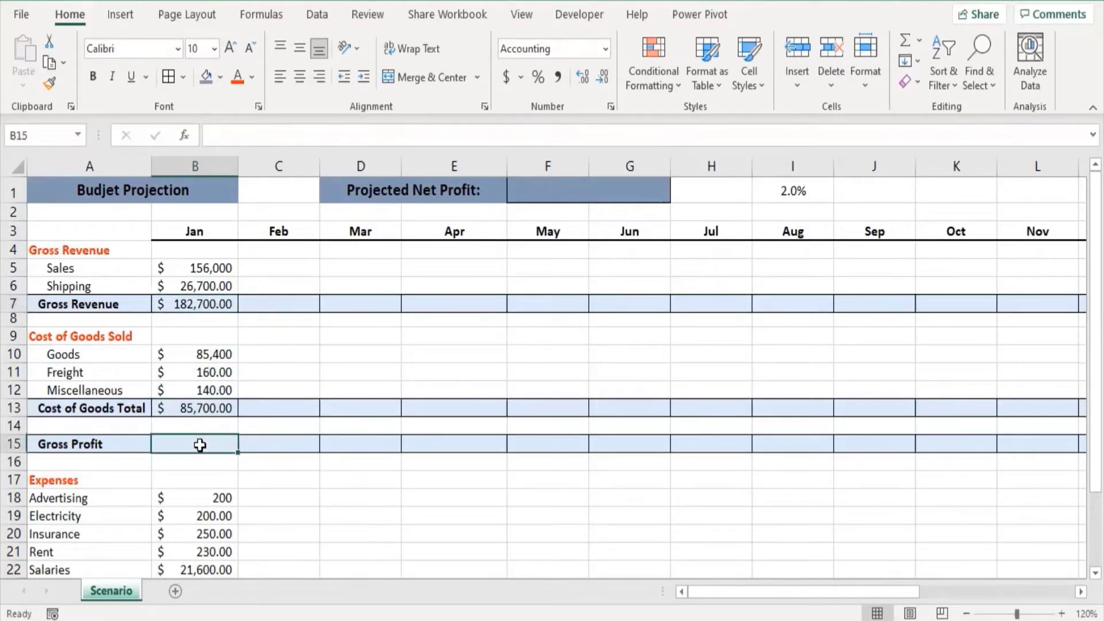
{"action": "type", "text": "="}
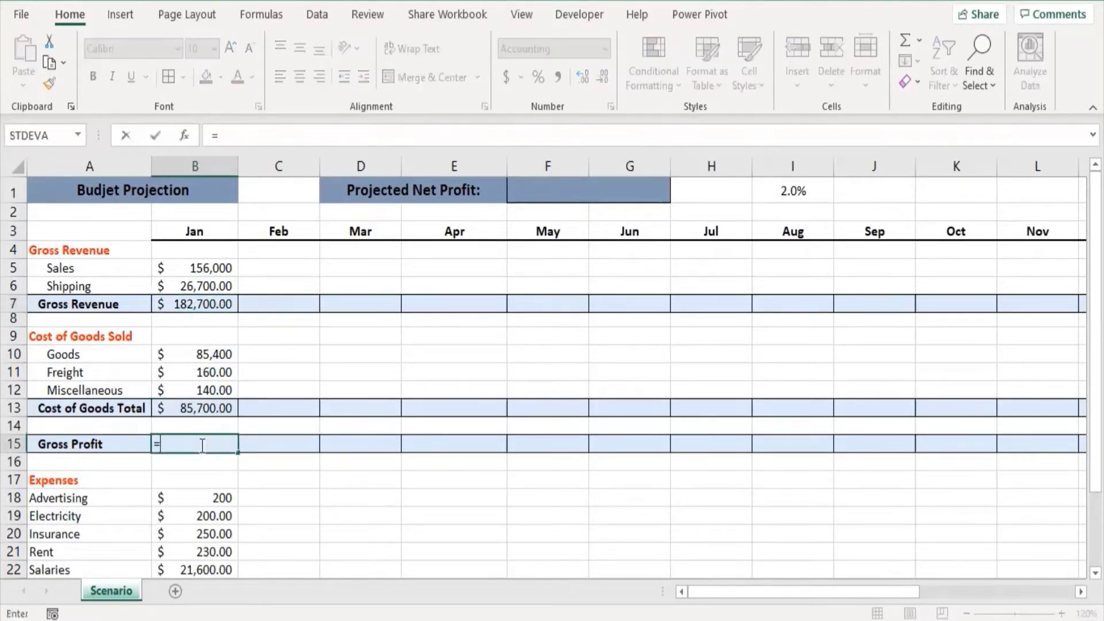
{"action": "left_click", "coordinate": [188, 304]}
{"action": "type", "text": "-"}
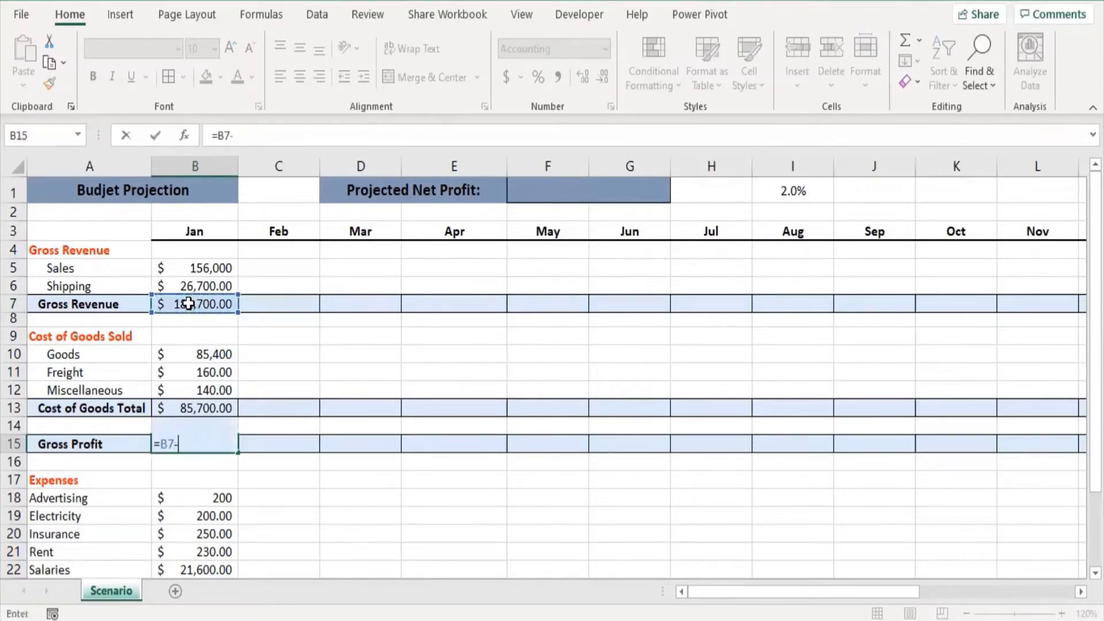
{"action": "left_click", "coordinate": [223, 407]}
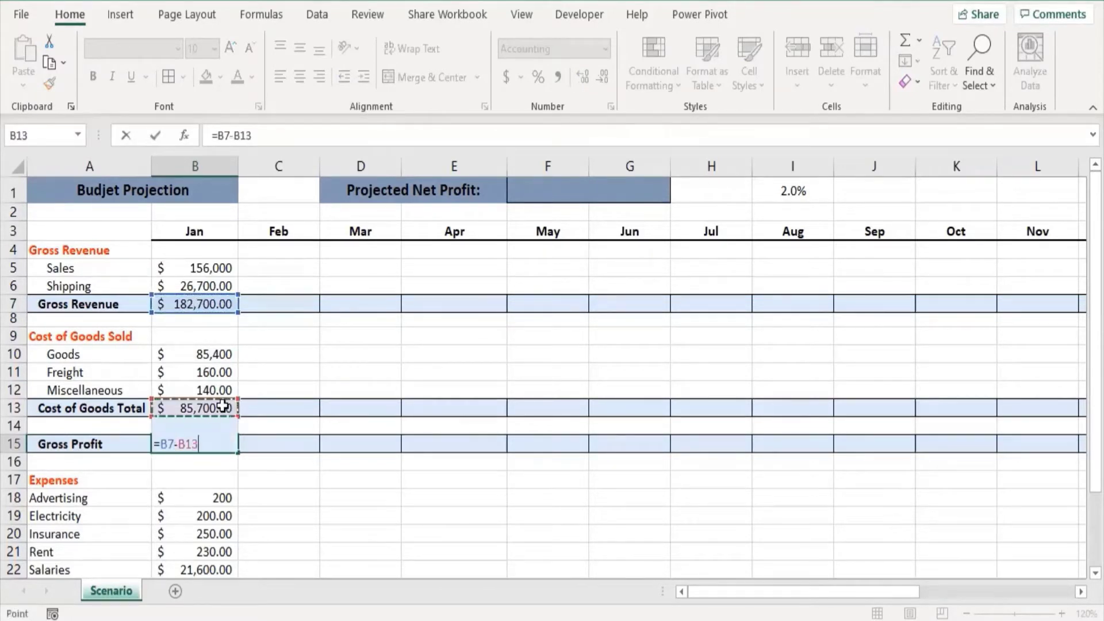
{"action": "key", "text": "Return"}
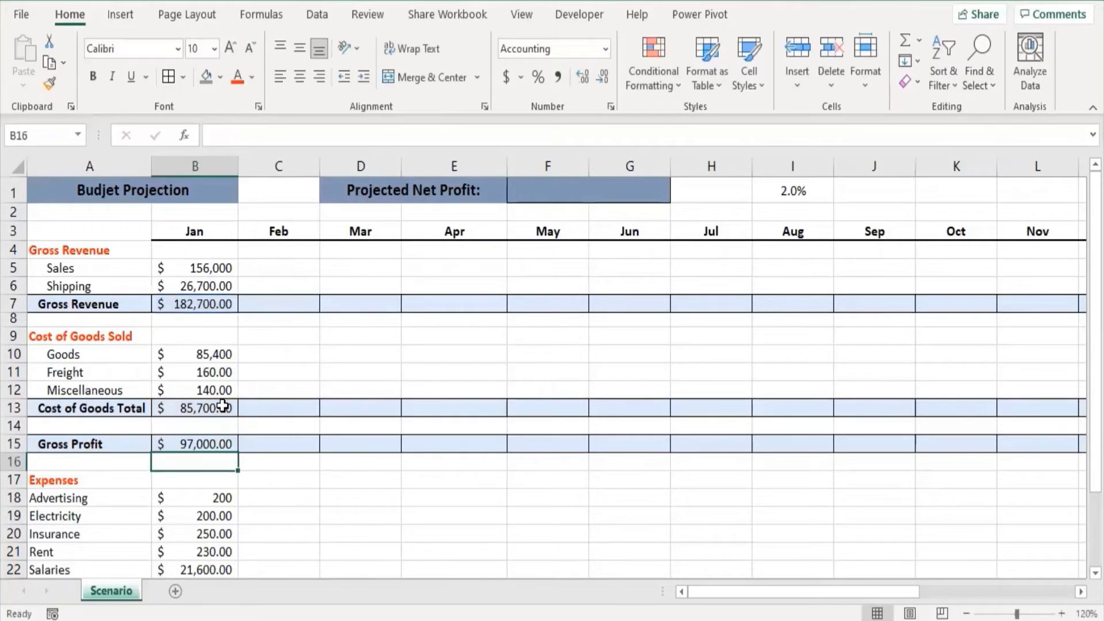
{"action": "left_click", "coordinate": [199, 446]}
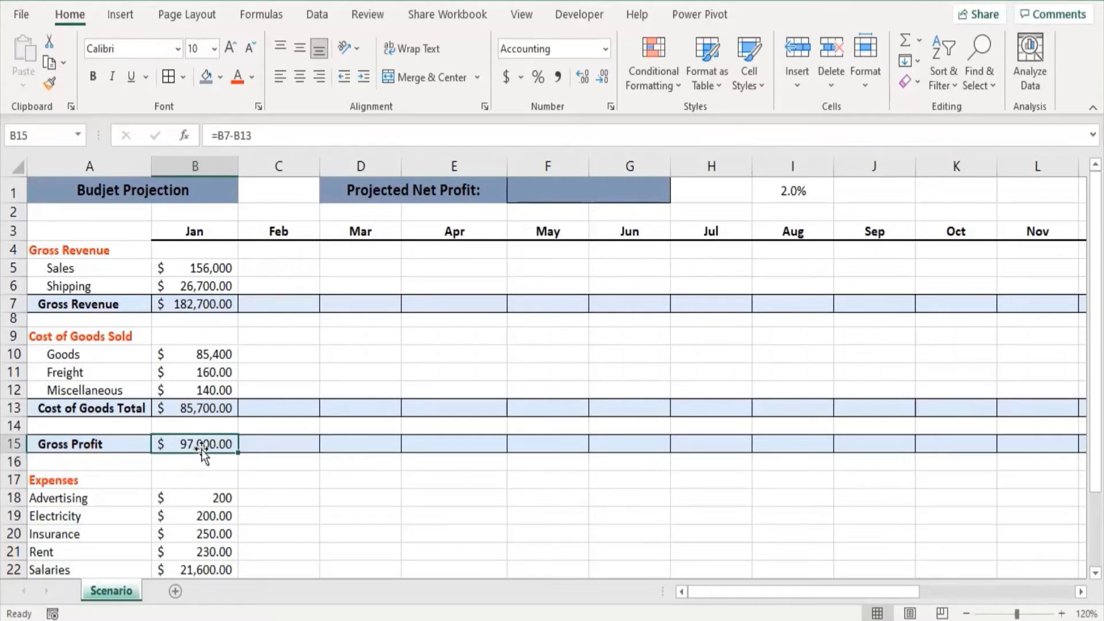
Step: Sum January's expenses from Advertising to Telephone in the Total Expenses cell B25 using AutoSum over B18:B24
{"action": "scroll", "coordinate": [202, 451], "scroll_direction": "down", "scroll_amount": 2}
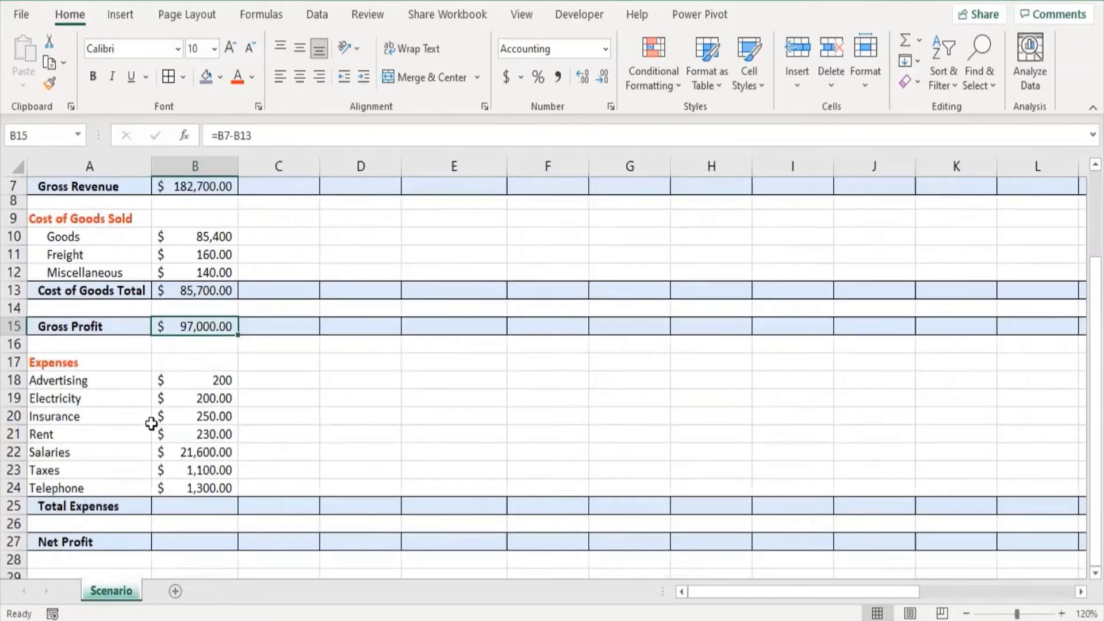
{"action": "left_click", "coordinate": [214, 507]}
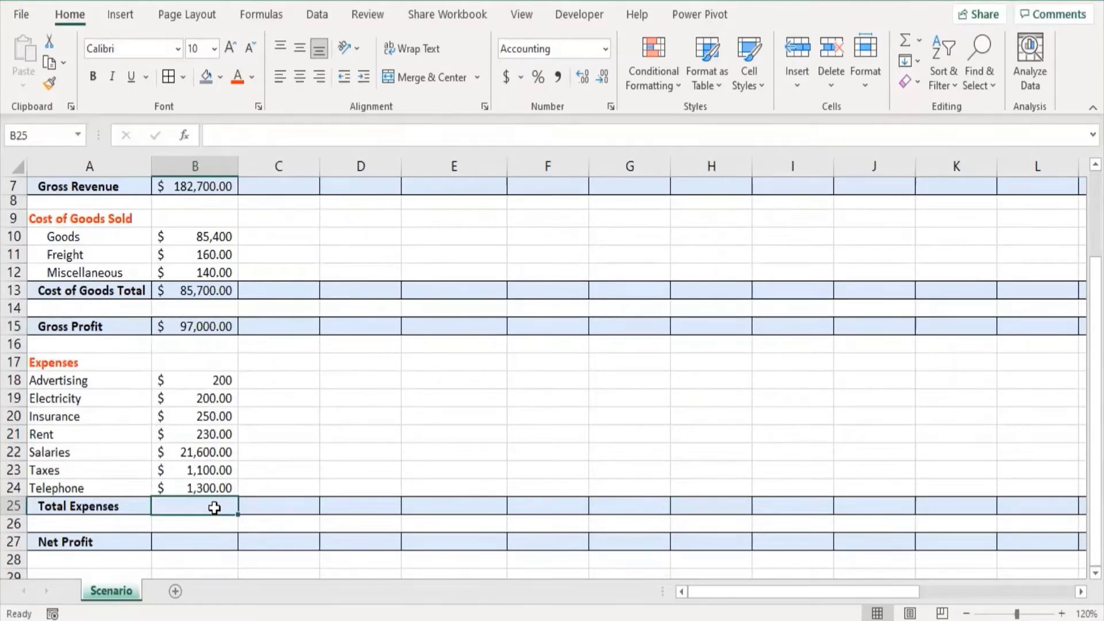
{"action": "double_click", "coordinate": [215, 507]}
{"action": "key", "text": "alt+equal"}
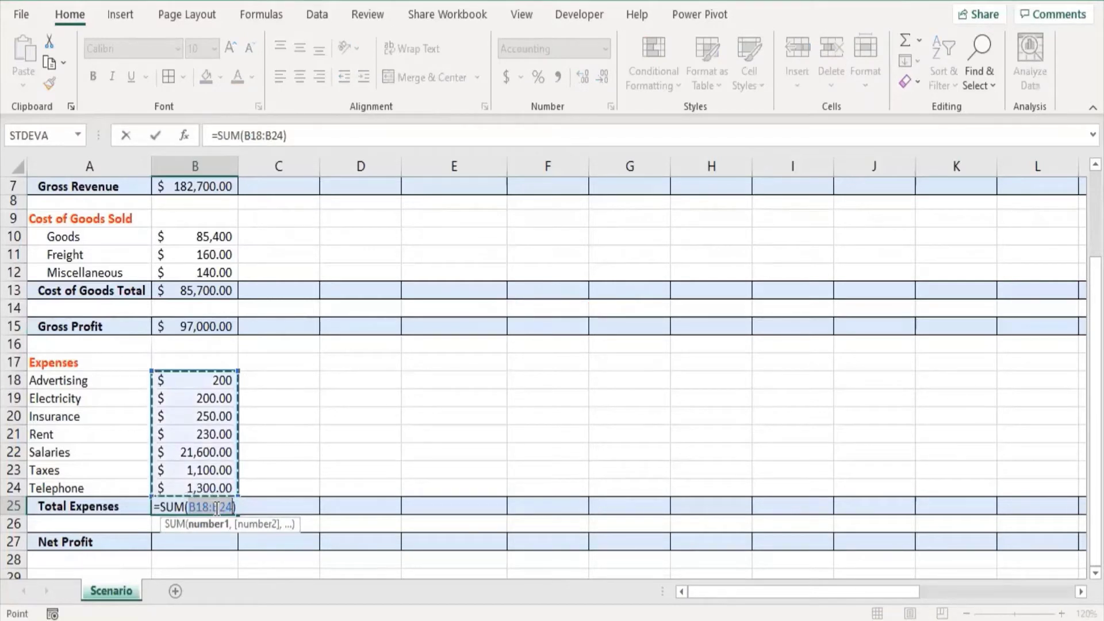
{"action": "key", "text": "Return"}
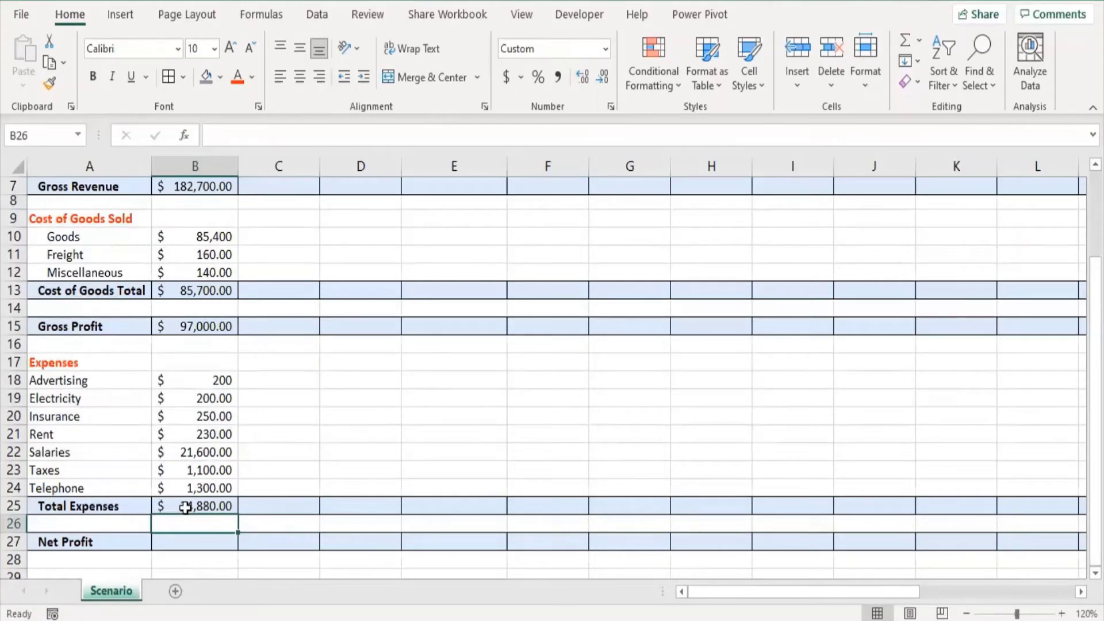
Step: Calculate January's Net Profit in B27 by subtracting Total Expenses from Gross Profit with =B15-B25
{"action": "left_click", "coordinate": [198, 540]}
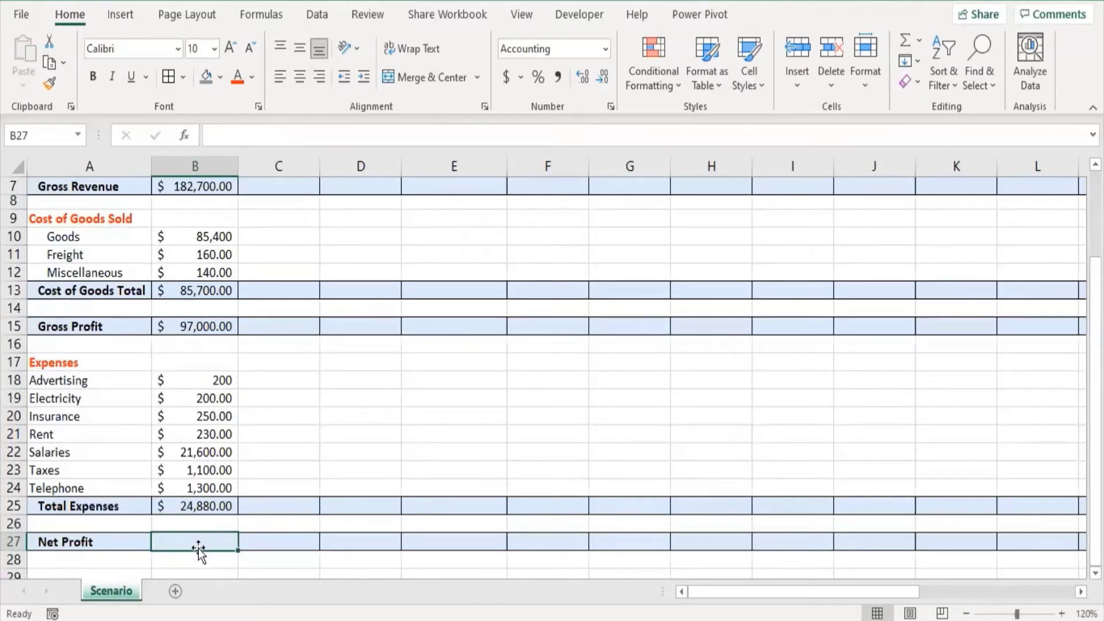
{"action": "type", "text": "="}
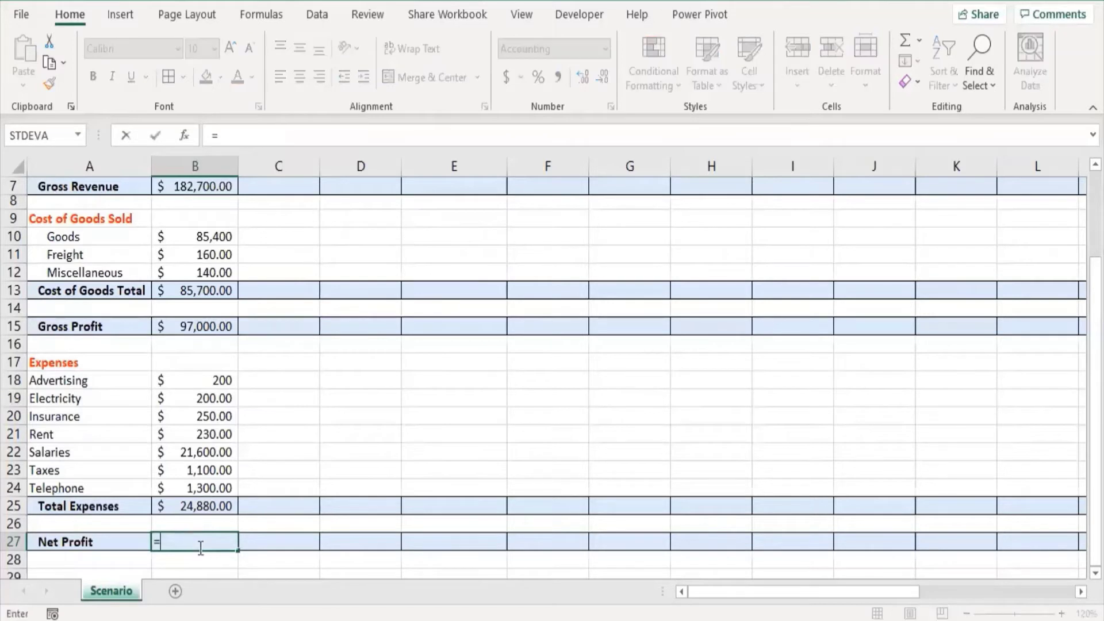
{"action": "left_click", "coordinate": [204, 323]}
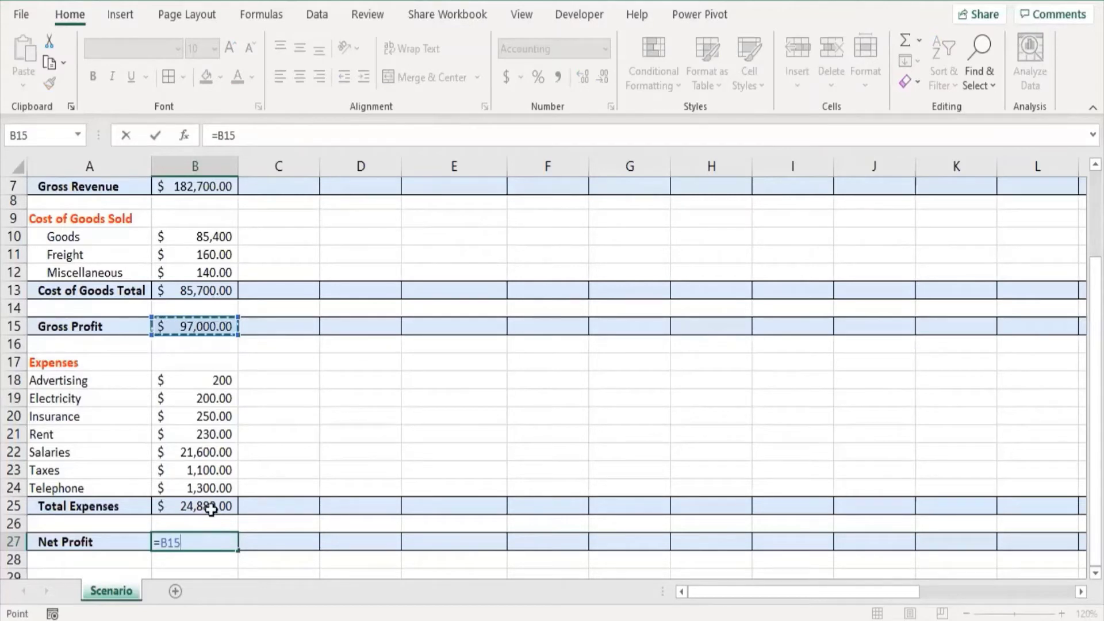
{"action": "type", "text": "-"}
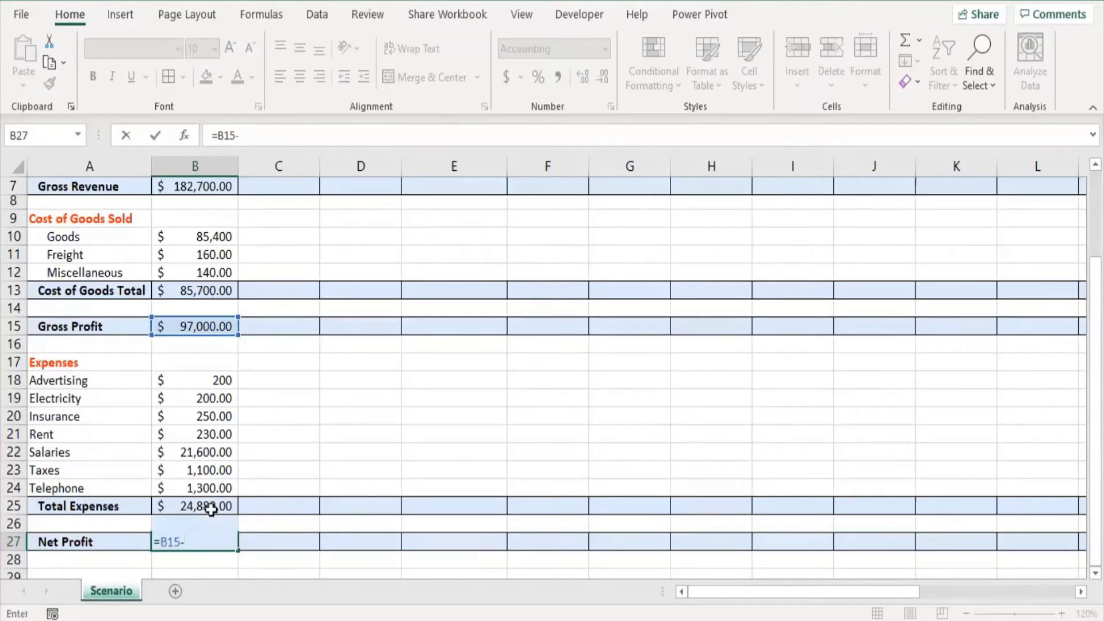
{"action": "left_click", "coordinate": [211, 510]}
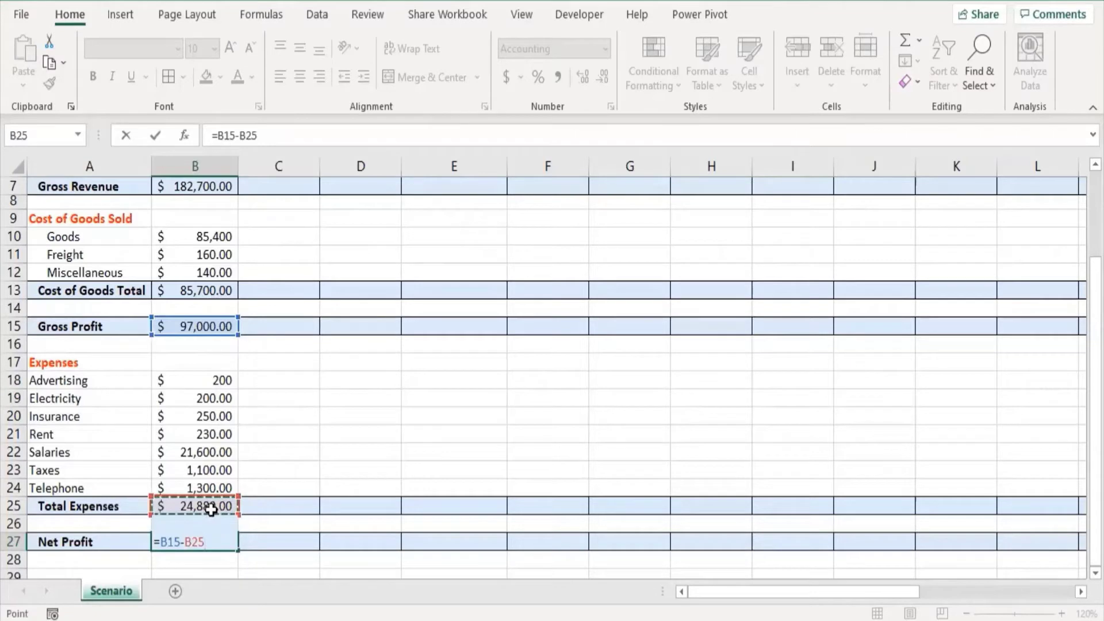
{"action": "key", "text": "Return"}
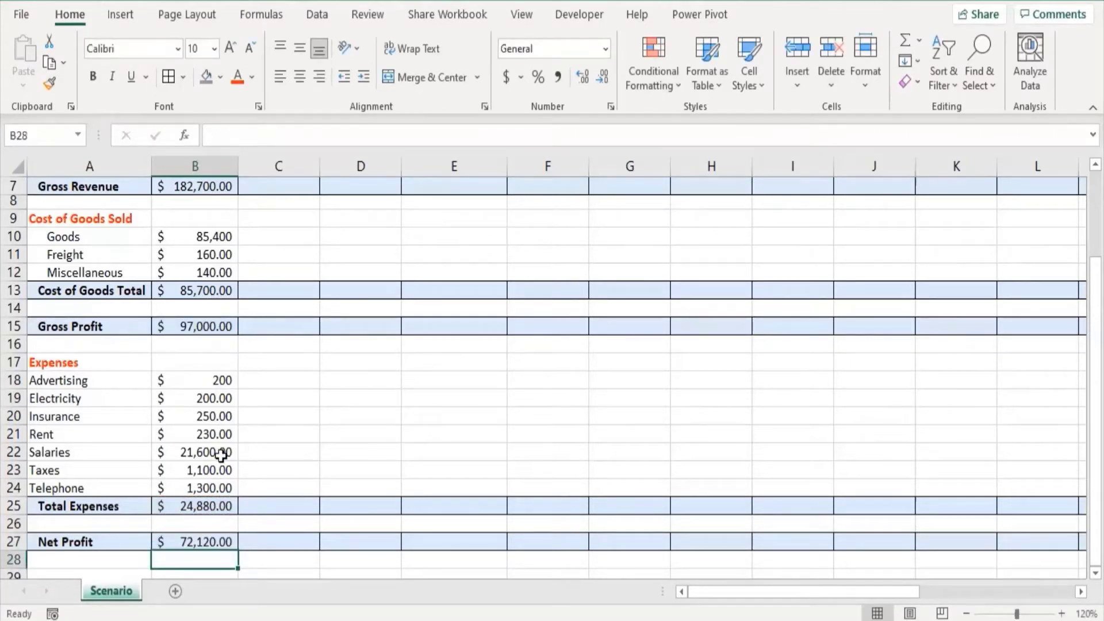
Step: Project February's Sales in C5 from January's figure and the fixed growth rate in I1 with =B5*$I$1+B5
{"action": "scroll", "coordinate": [221, 454], "scroll_direction": "up", "scroll_amount": 2}
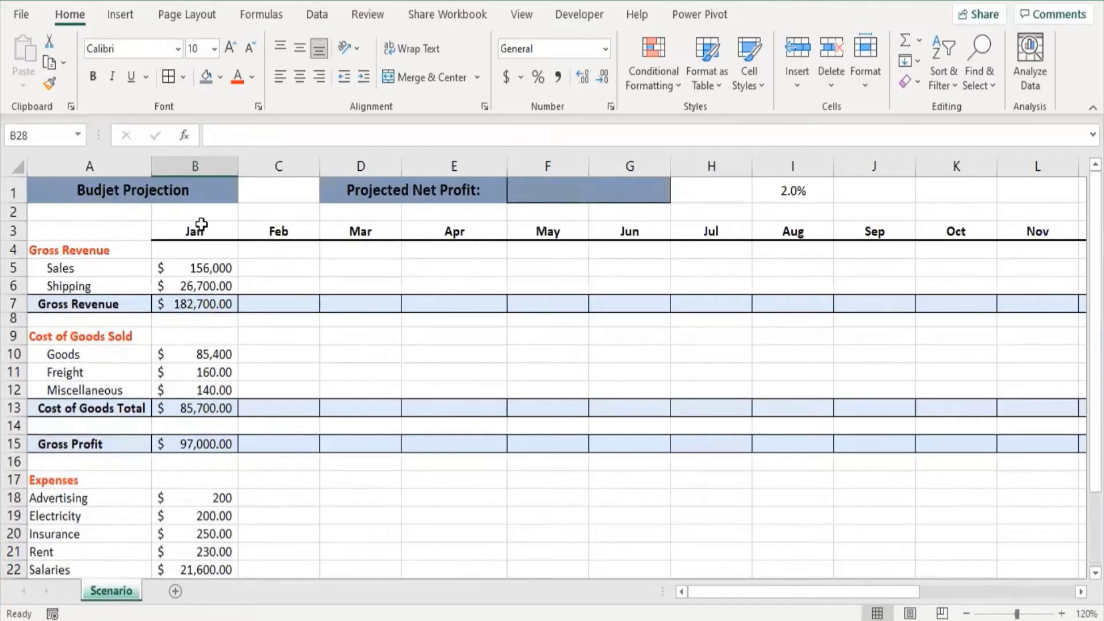
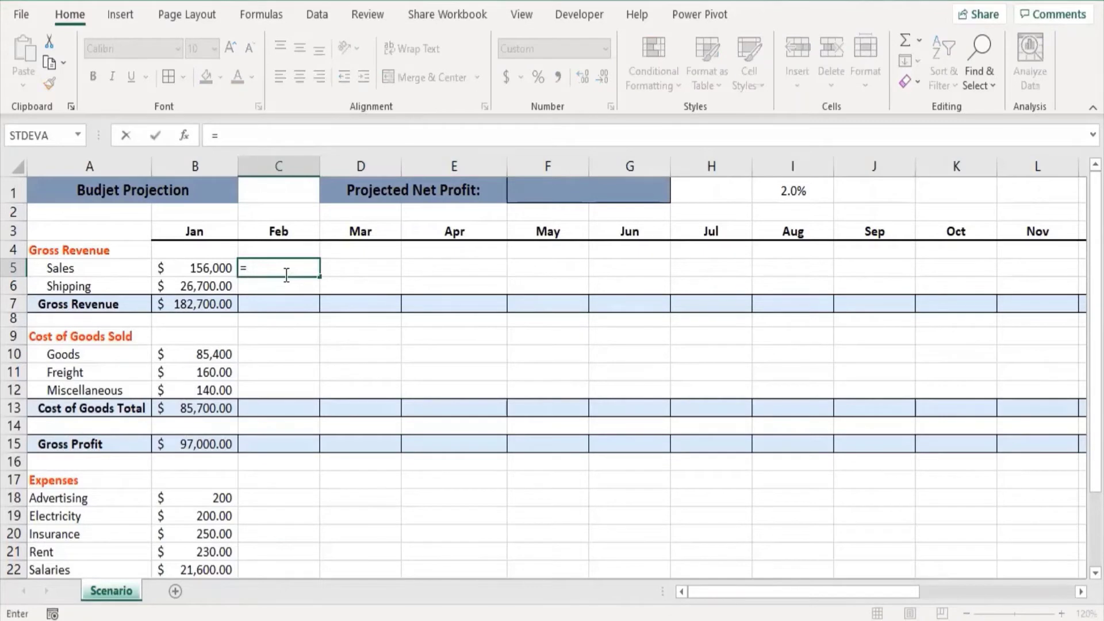
{"action": "left_click", "coordinate": [209, 274]}
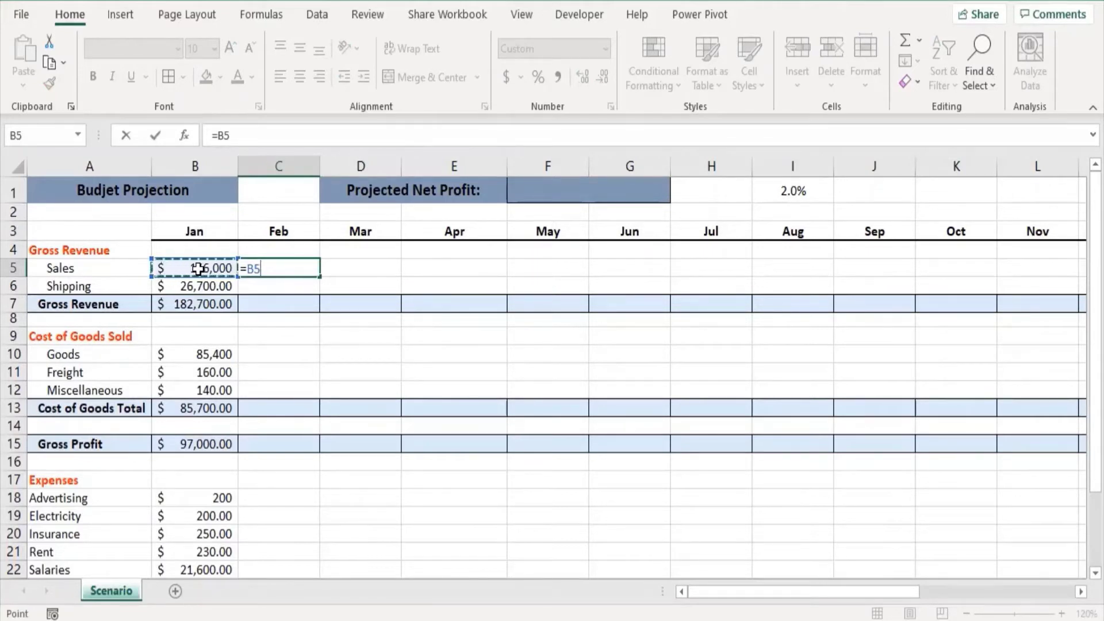
{"action": "type", "text": "*"}
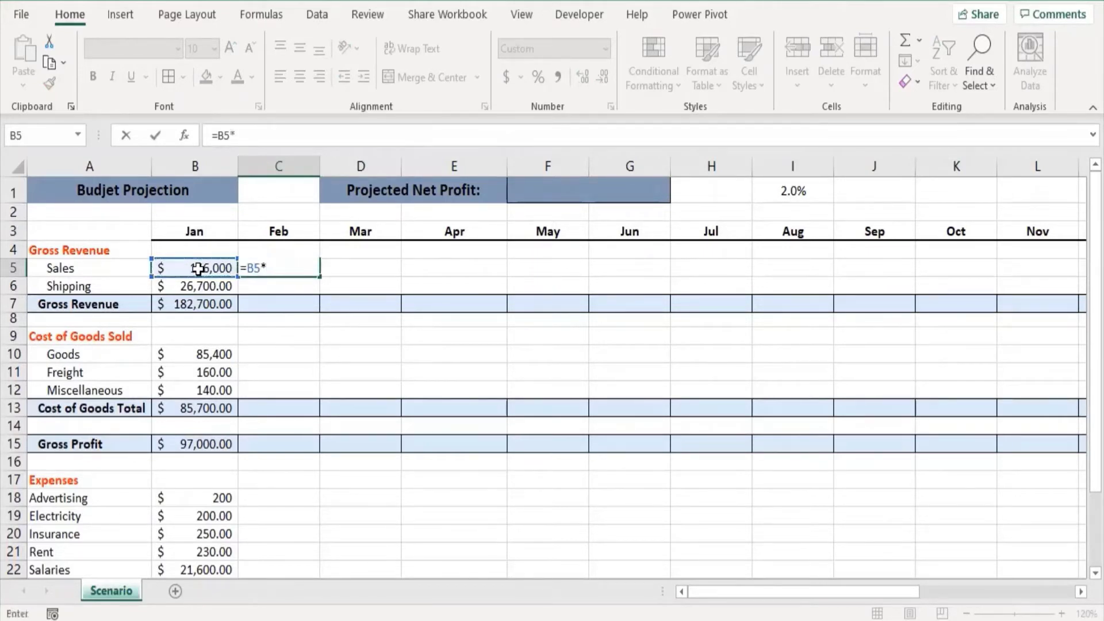
{"action": "left_click", "coordinate": [782, 187]}
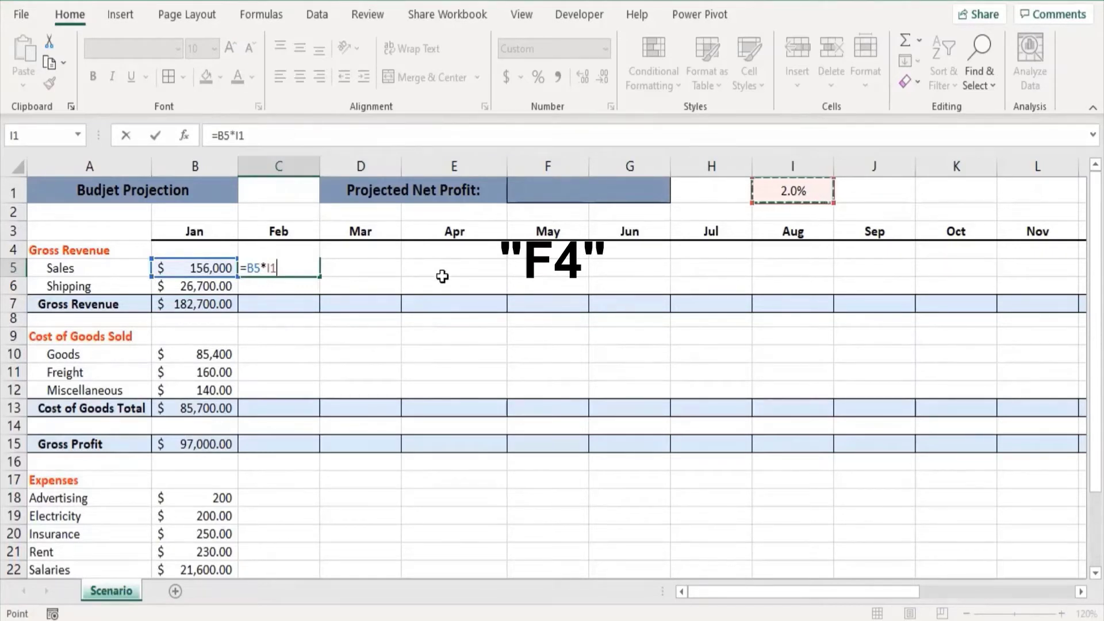
{"action": "key", "text": "F4"}
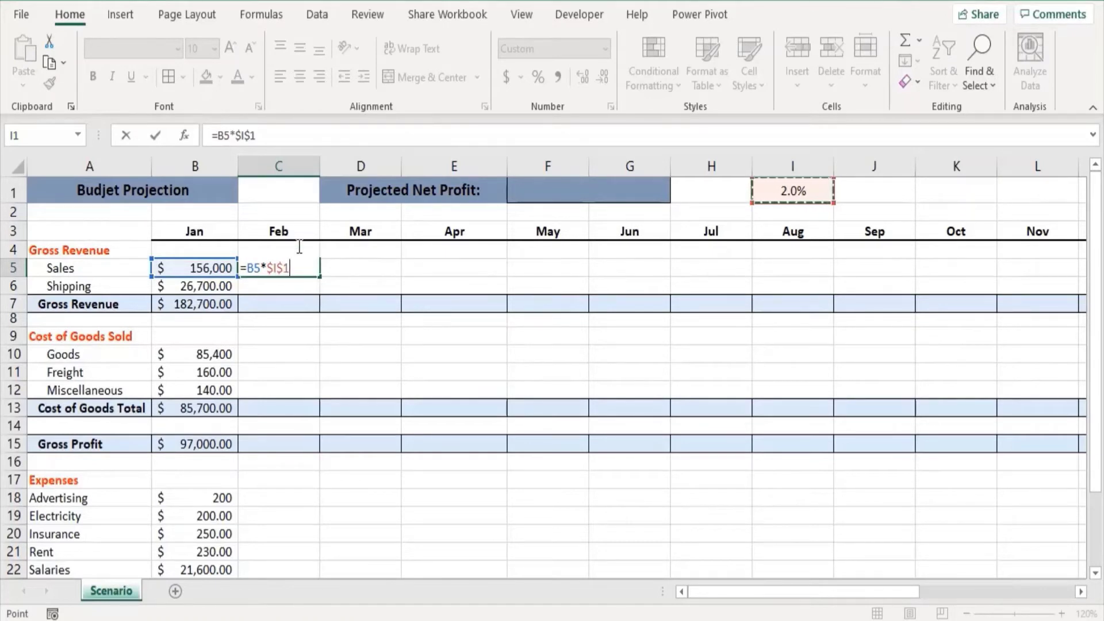
{"action": "type", "text": "+"}
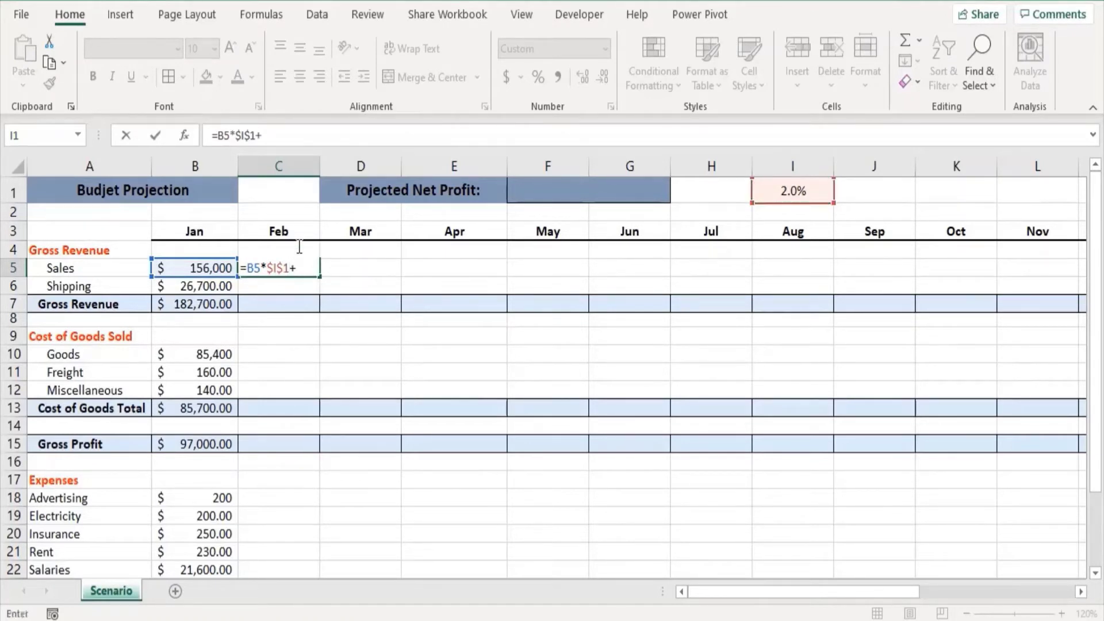
{"action": "left_click", "coordinate": [207, 268]}
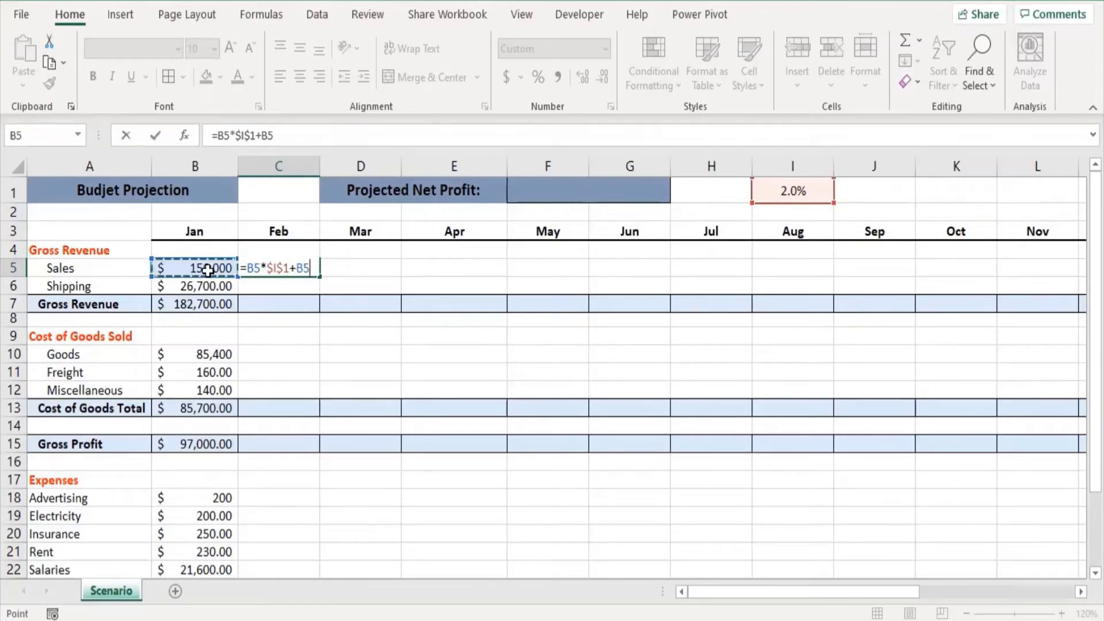
{"action": "key", "text": "Return"}
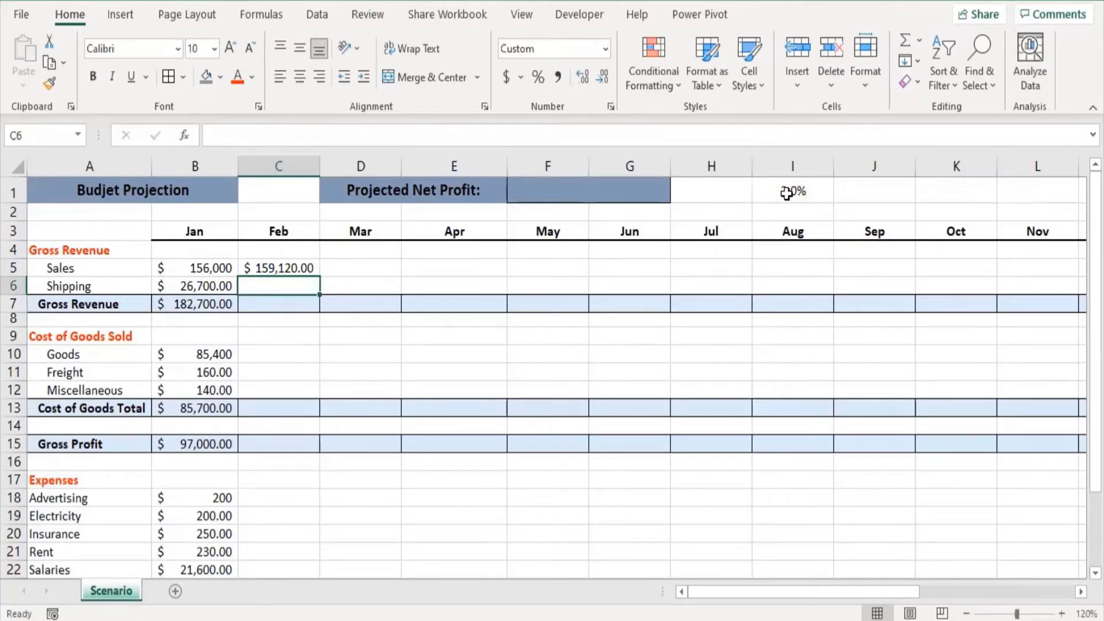
Step: Fill the February Sales formula down to Shipping in C6, and extend both rows across through December in column M
{"action": "left_click", "coordinate": [271, 269]}
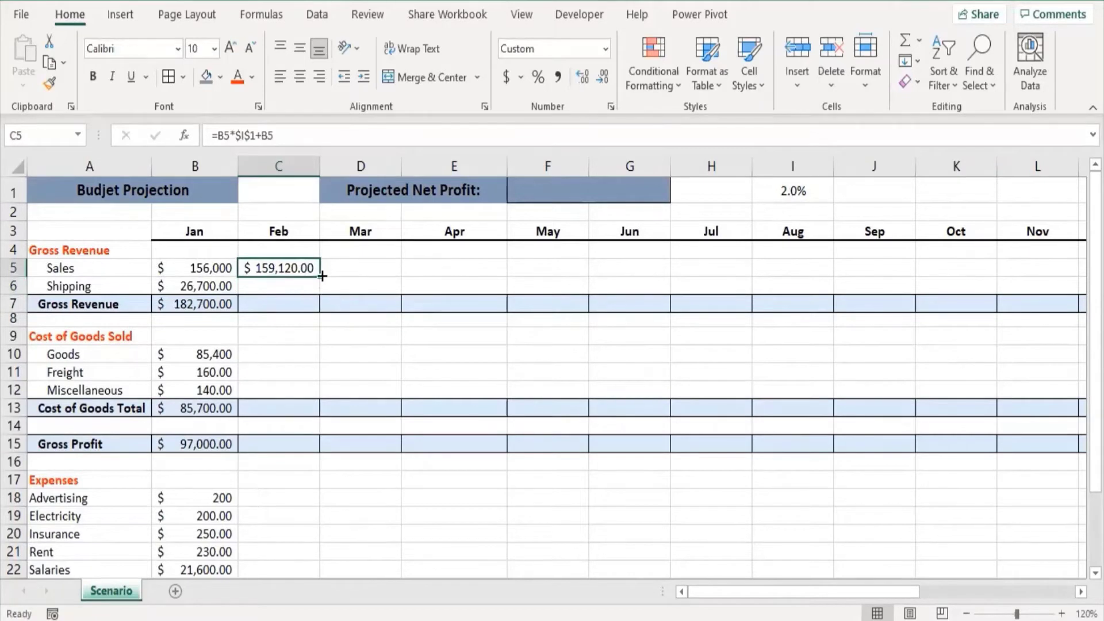
{"action": "left_click_drag", "start_coordinate": [322, 277], "coordinate": [318, 294]}
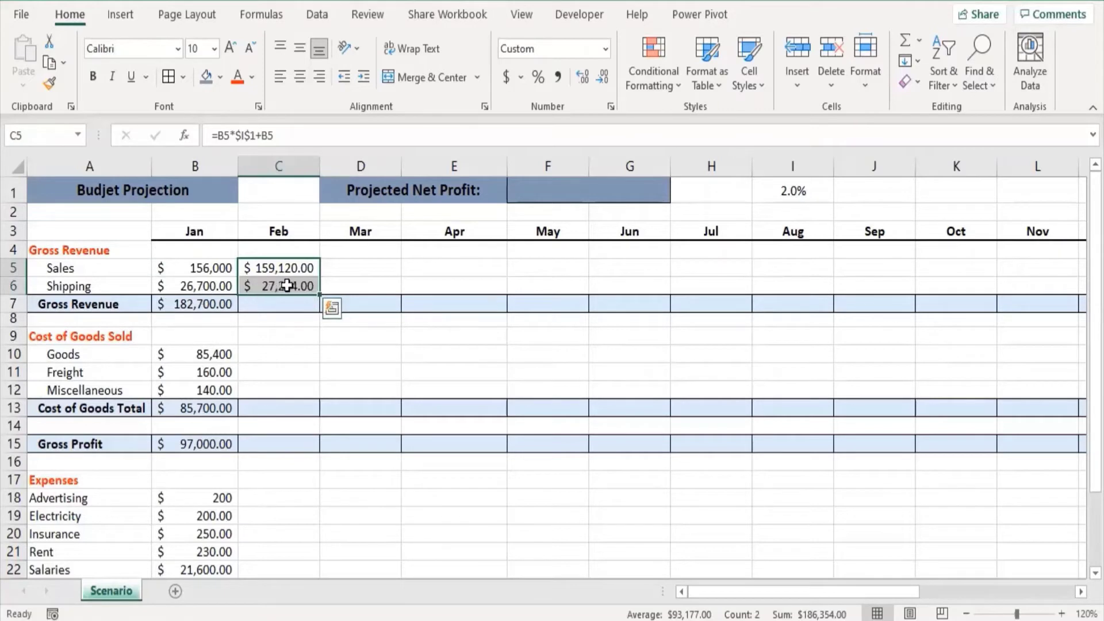
{"action": "left_click_drag", "start_coordinate": [320, 293], "coordinate": [835, 332]}
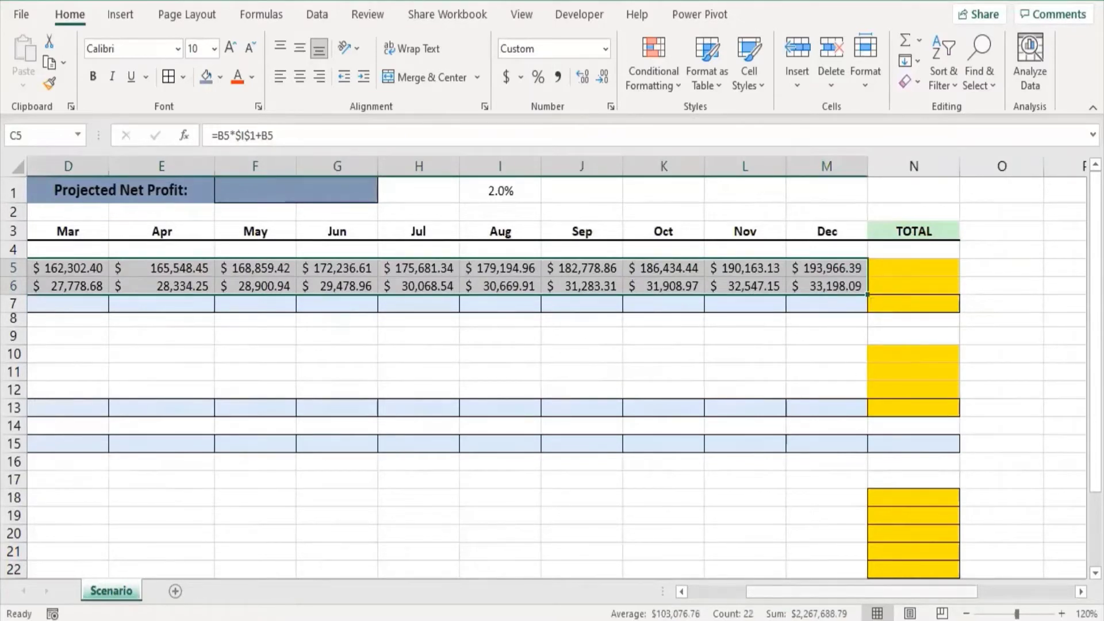
{"action": "scroll", "coordinate": [862, 591], "scroll_direction": "left", "scroll_amount": 3}
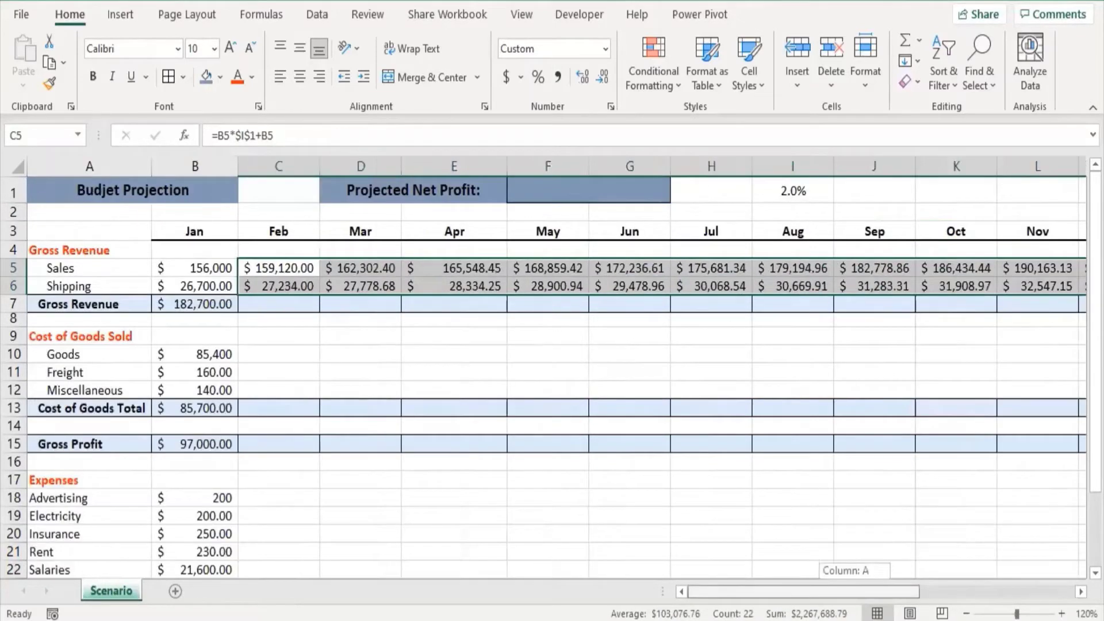
Step: Examine the projected Shipping formulas in row 6 through December
{"action": "left_click", "coordinate": [263, 303]}
{"action": "left_click", "coordinate": [955, 285]}
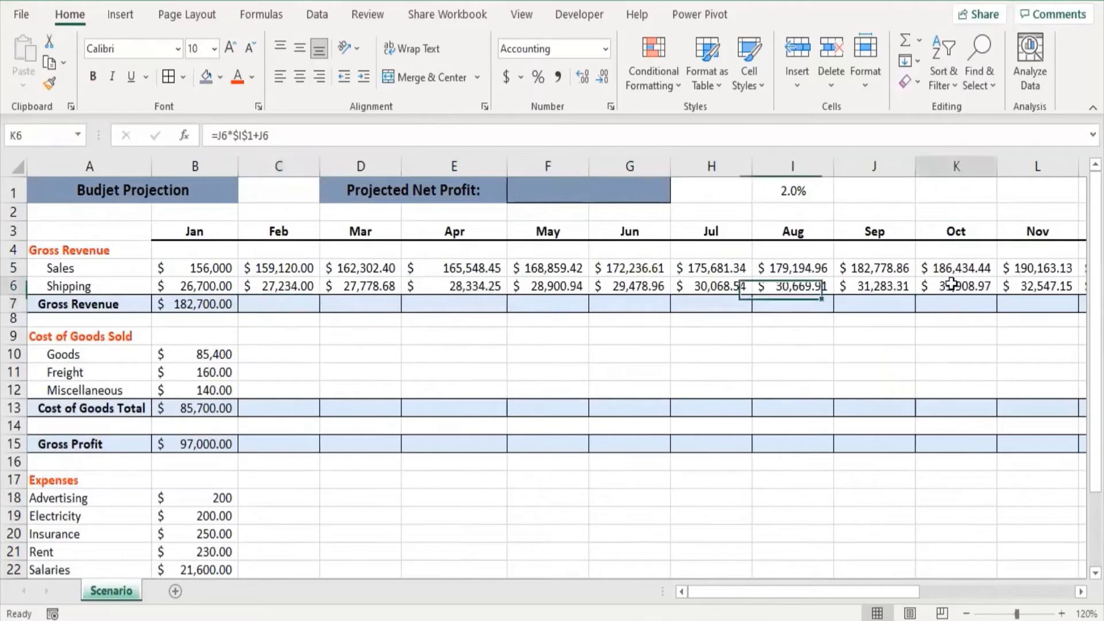
{"action": "key", "text": "Right"}
{"action": "key", "text": "Right"}
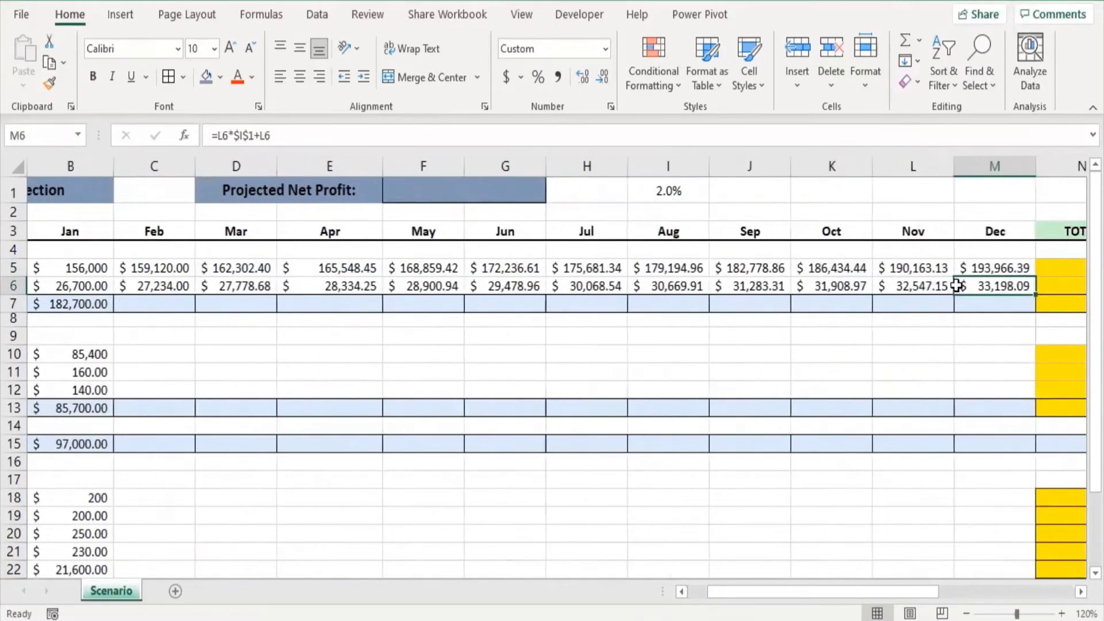
{"action": "key", "text": "Left"}
{"action": "key", "text": "Left"}
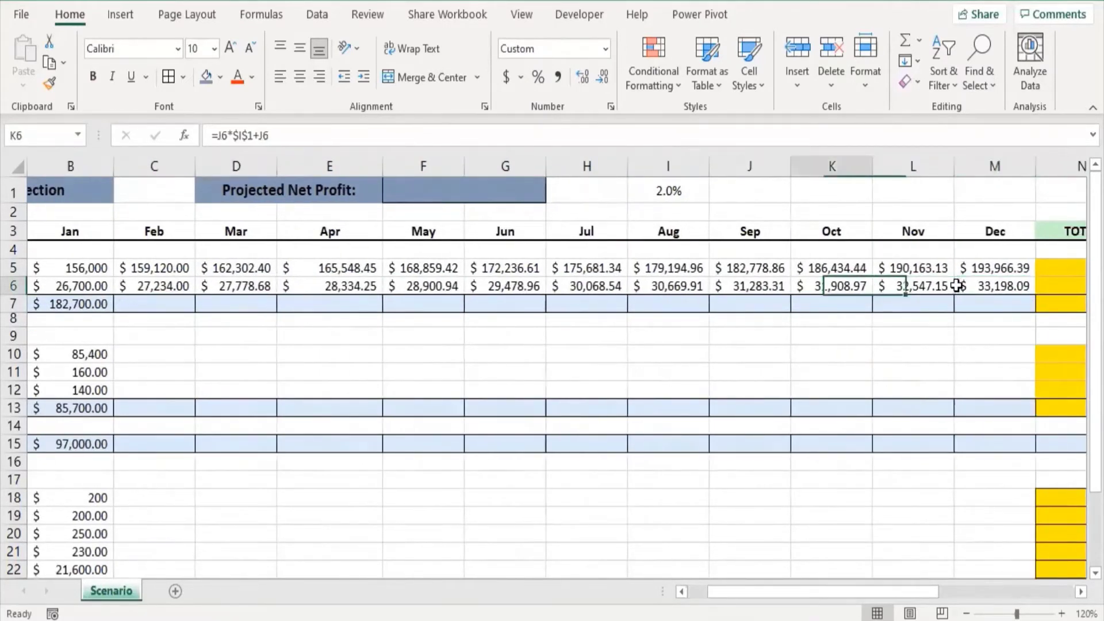
{"action": "key", "text": "Home"}
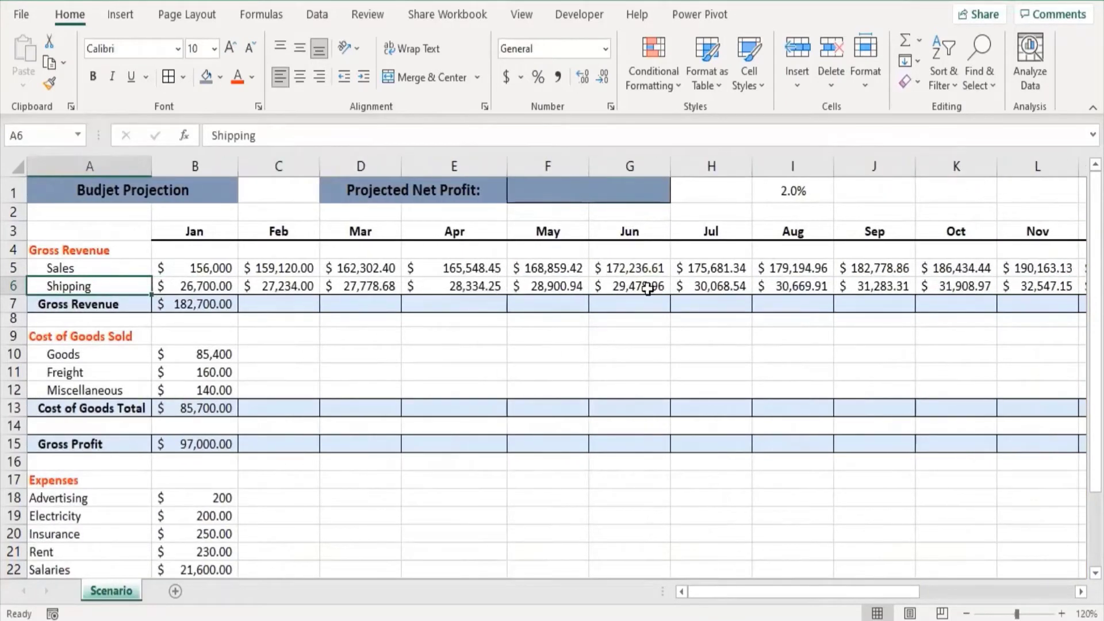
Step: Fill January's Gross Revenue formula from B7 across row 7 through December in column M
{"action": "left_click", "coordinate": [306, 297]}
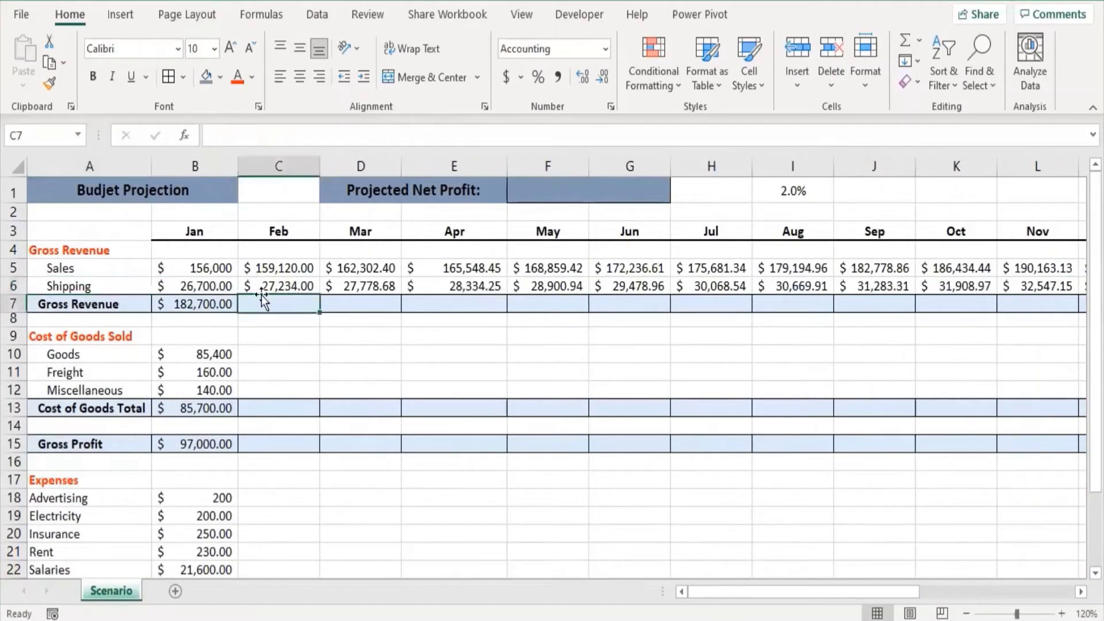
{"action": "left_click", "coordinate": [233, 302]}
{"action": "left_click_drag", "start_coordinate": [240, 311], "coordinate": [922, 313]}
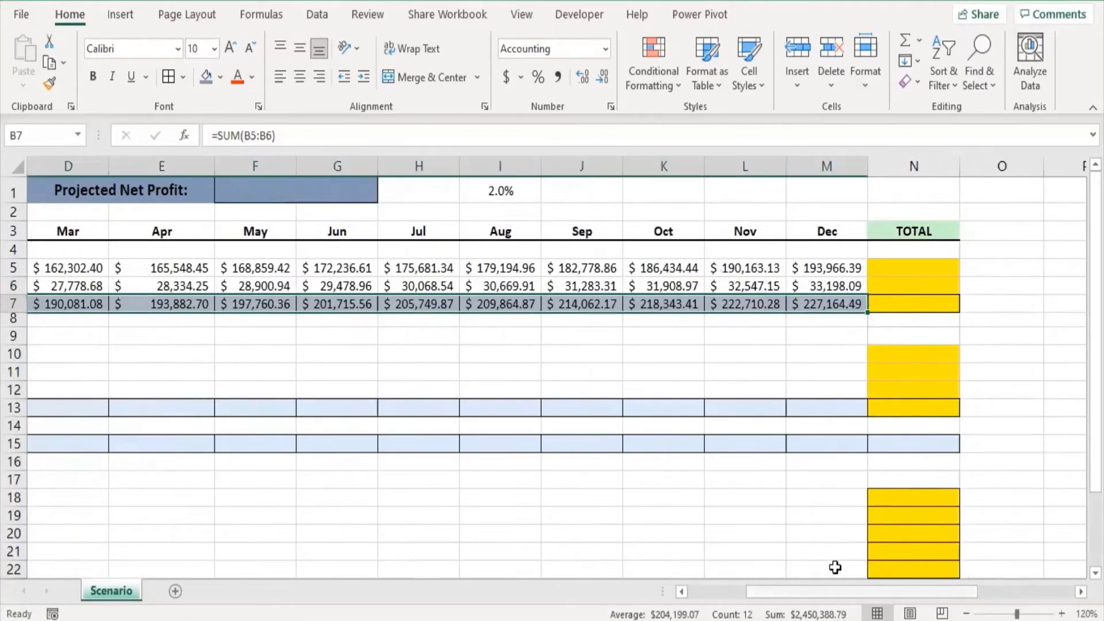
{"action": "scroll", "coordinate": [835, 567], "scroll_direction": "left", "scroll_amount": 3}
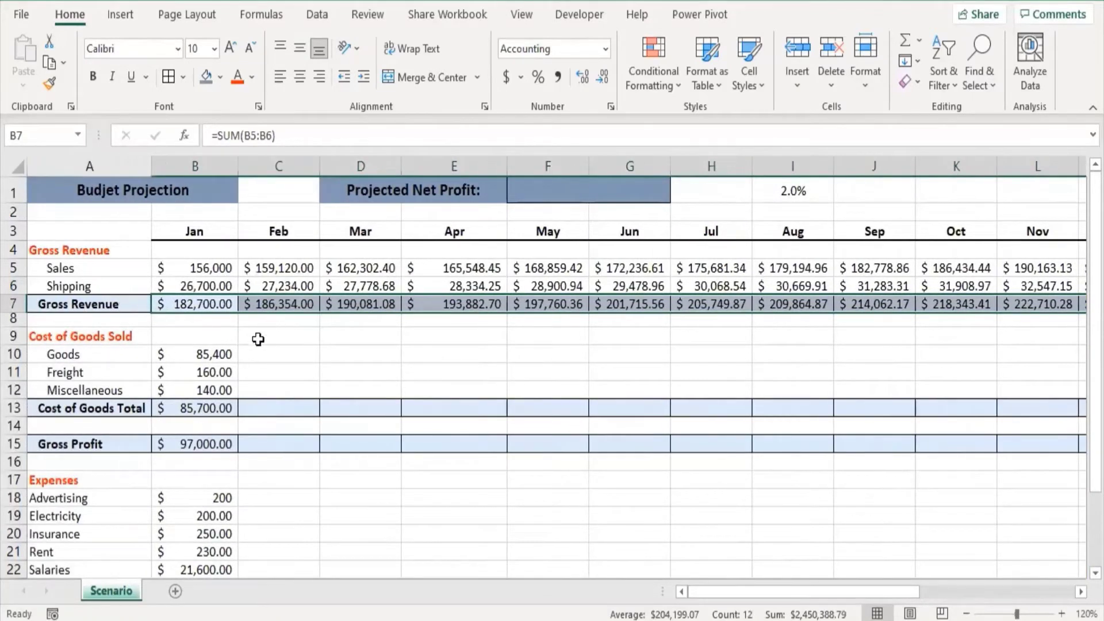
{"action": "left_click", "coordinate": [159, 305]}
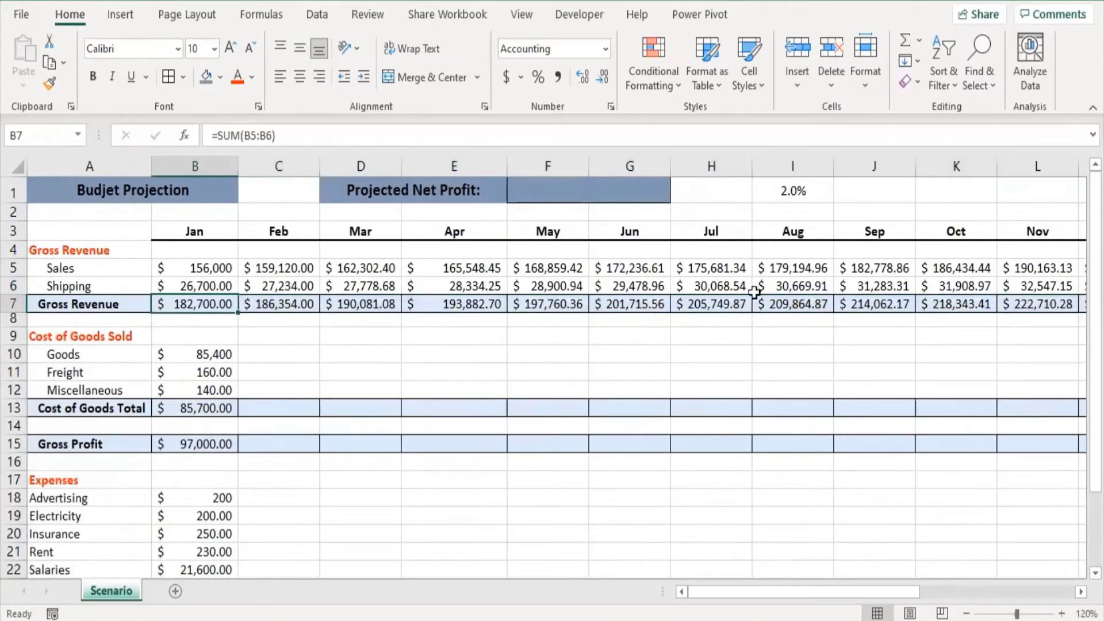
Step: Project February's Goods cost in C10 from January's figure and the fixed growth rate in I1 with =B10*$I$1+B10
{"action": "left_click", "coordinate": [256, 359]}
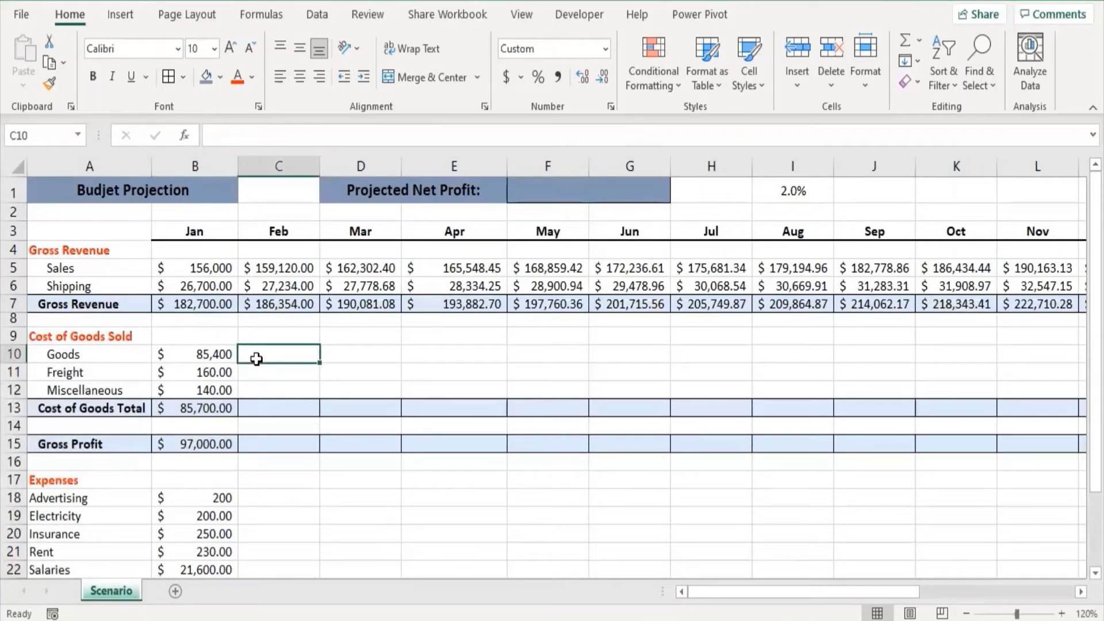
{"action": "type", "text": "="}
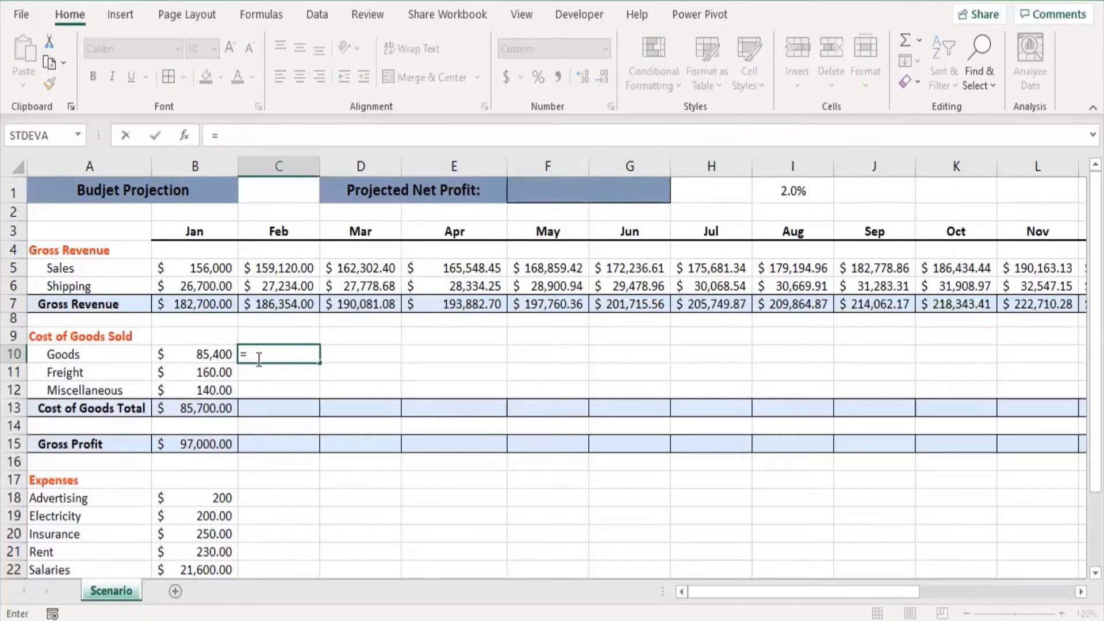
{"action": "left_click", "coordinate": [211, 358]}
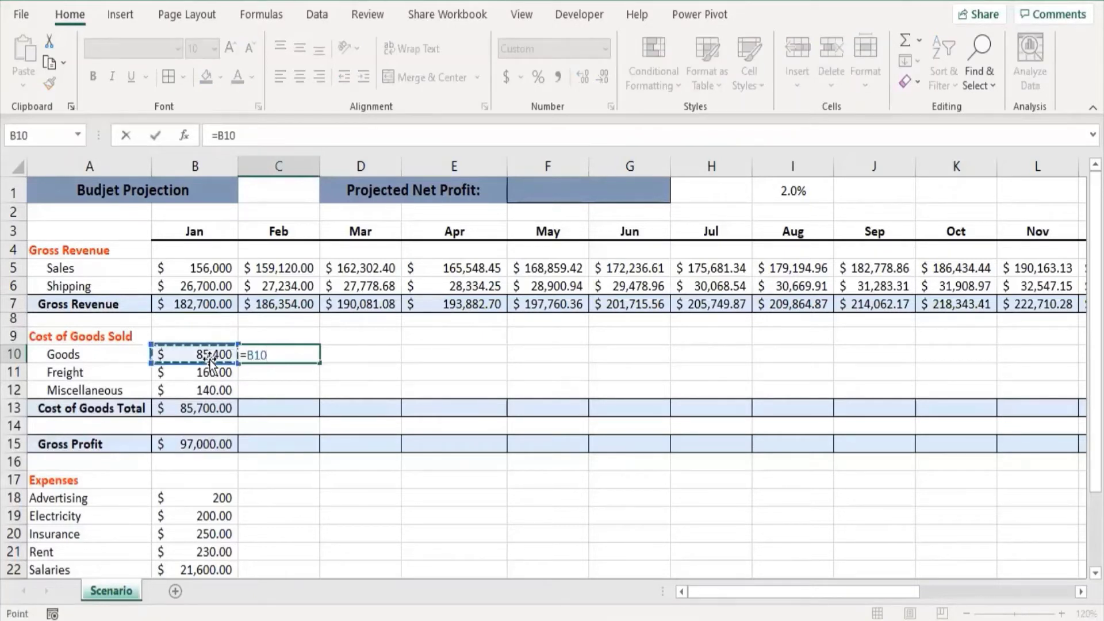
{"action": "type", "text": "*"}
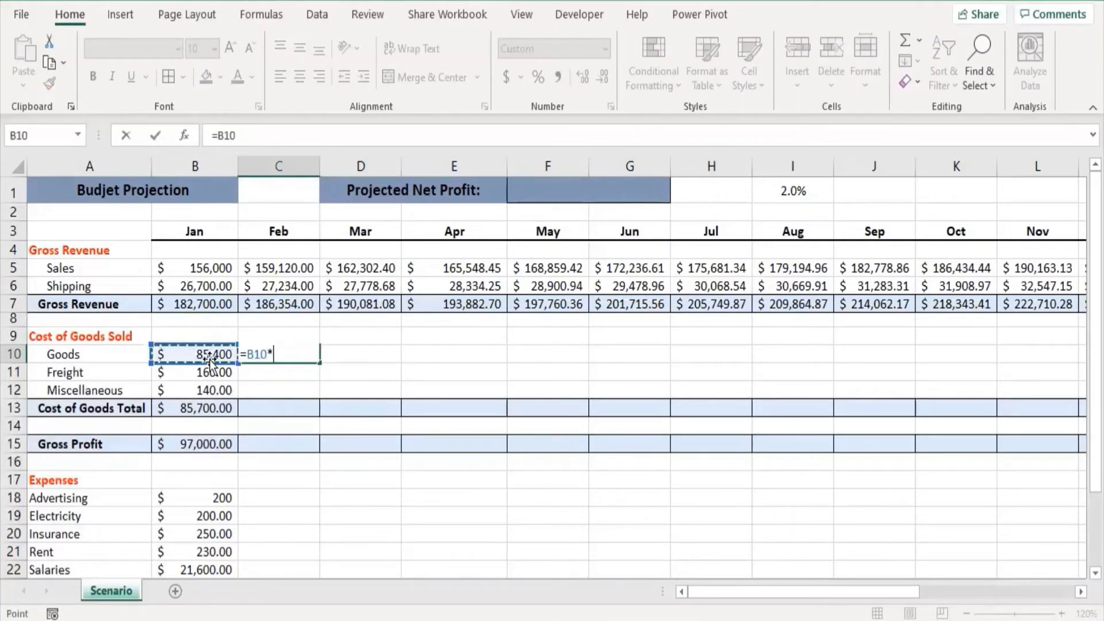
{"action": "left_click", "coordinate": [793, 188]}
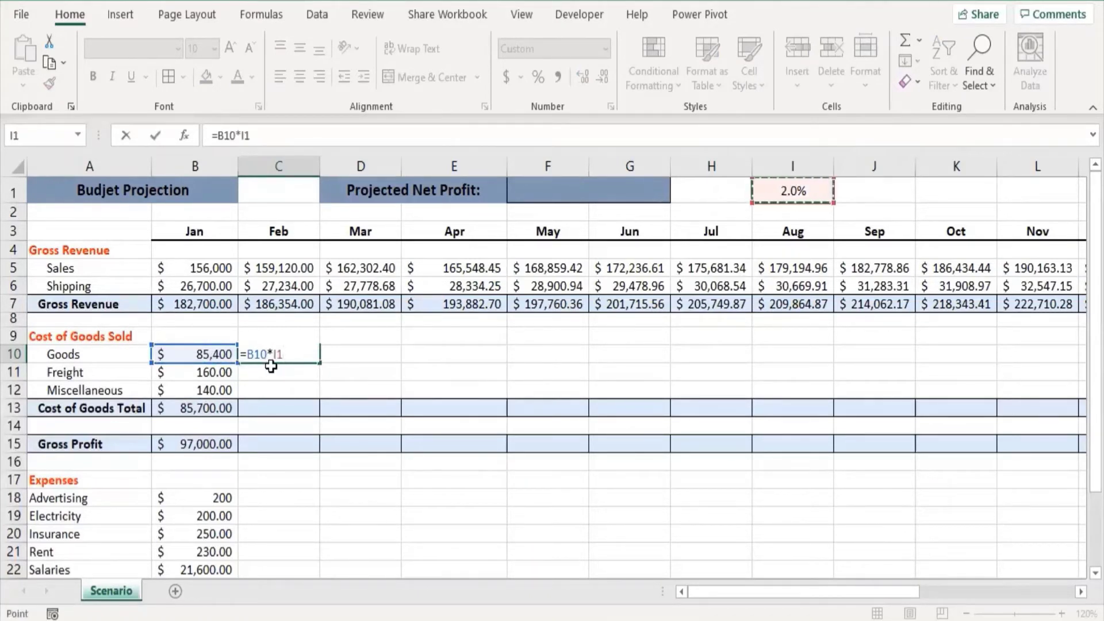
{"action": "key", "text": "F4"}
{"action": "type", "text": "+"}
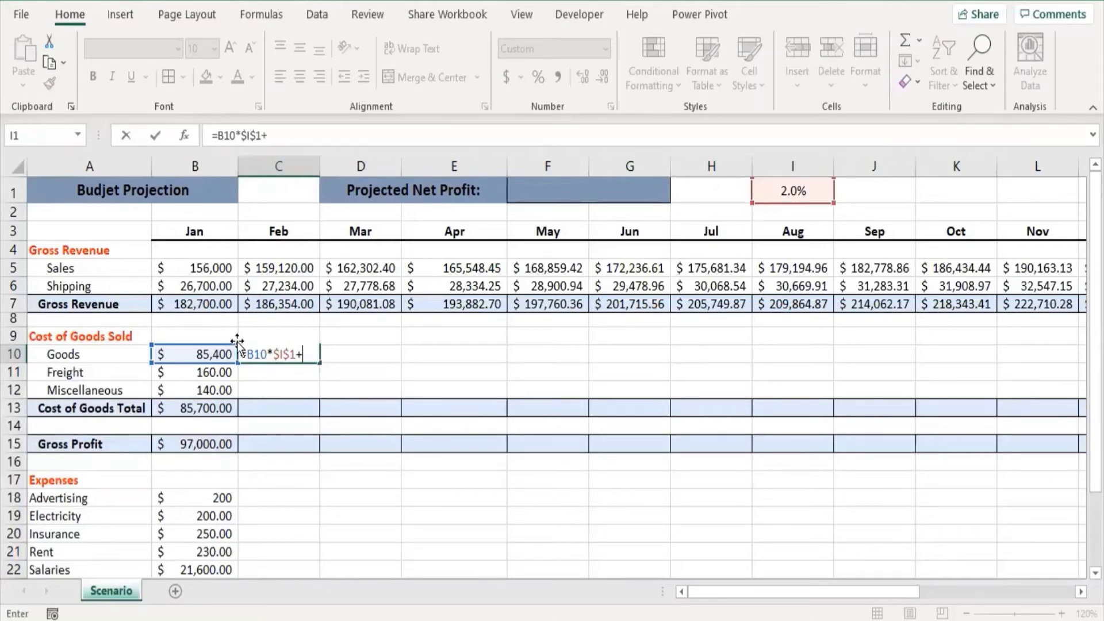
{"action": "left_click", "coordinate": [215, 355]}
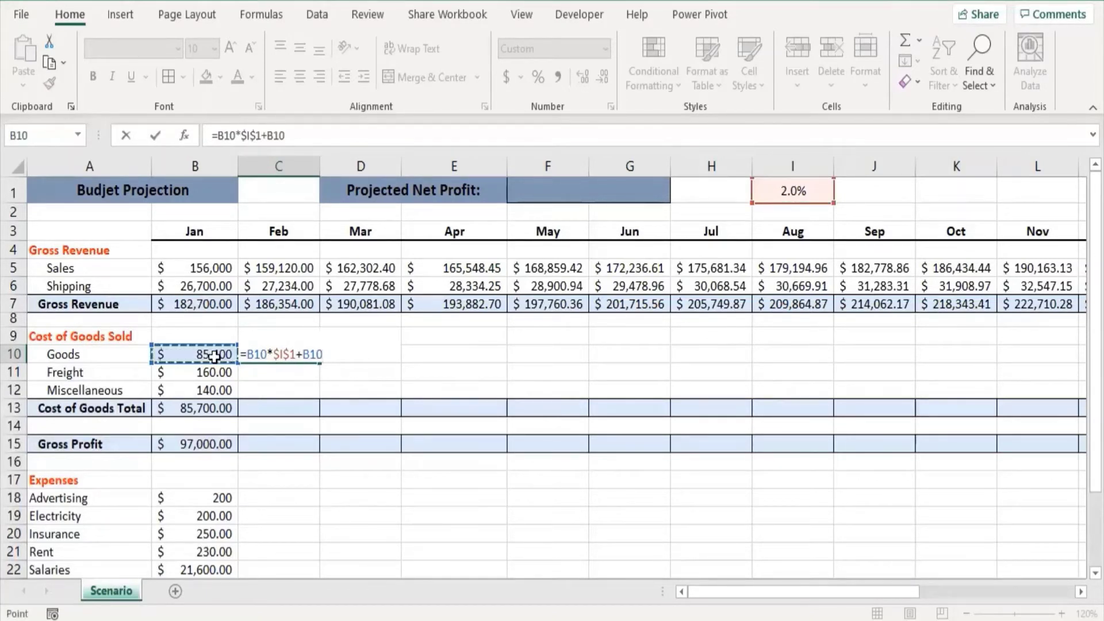
{"action": "key", "text": "Return"}
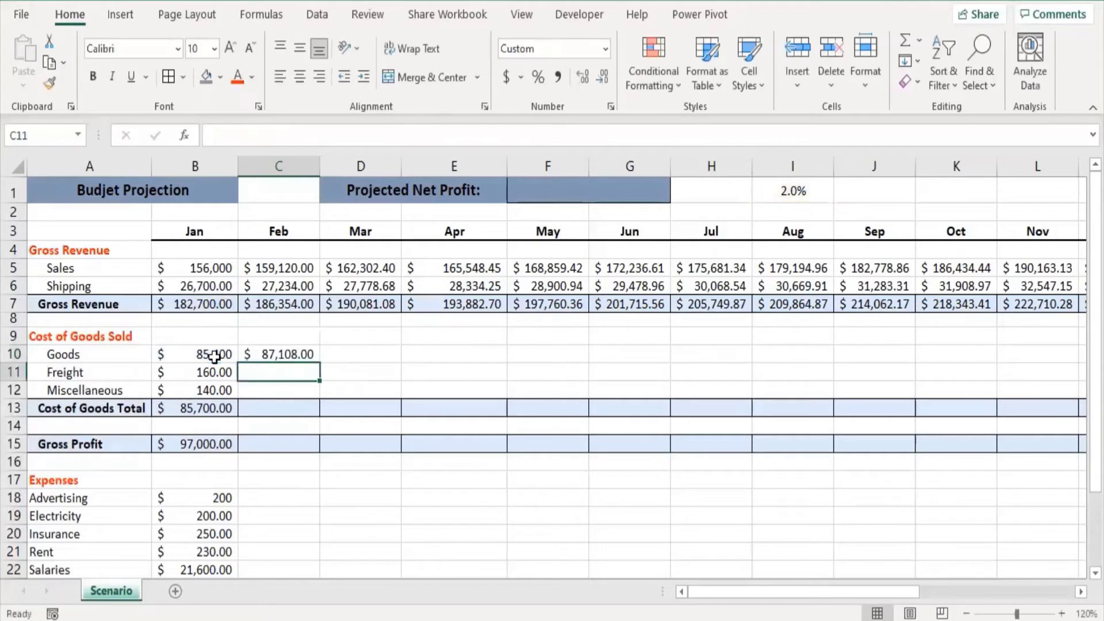
Step: Fill February's Goods formula in C10 down to Miscellaneous in C12, and extend all three rows across through December in column M
{"action": "left_click", "coordinate": [296, 358]}
{"action": "left_click_drag", "start_coordinate": [318, 365], "coordinate": [929, 390]}
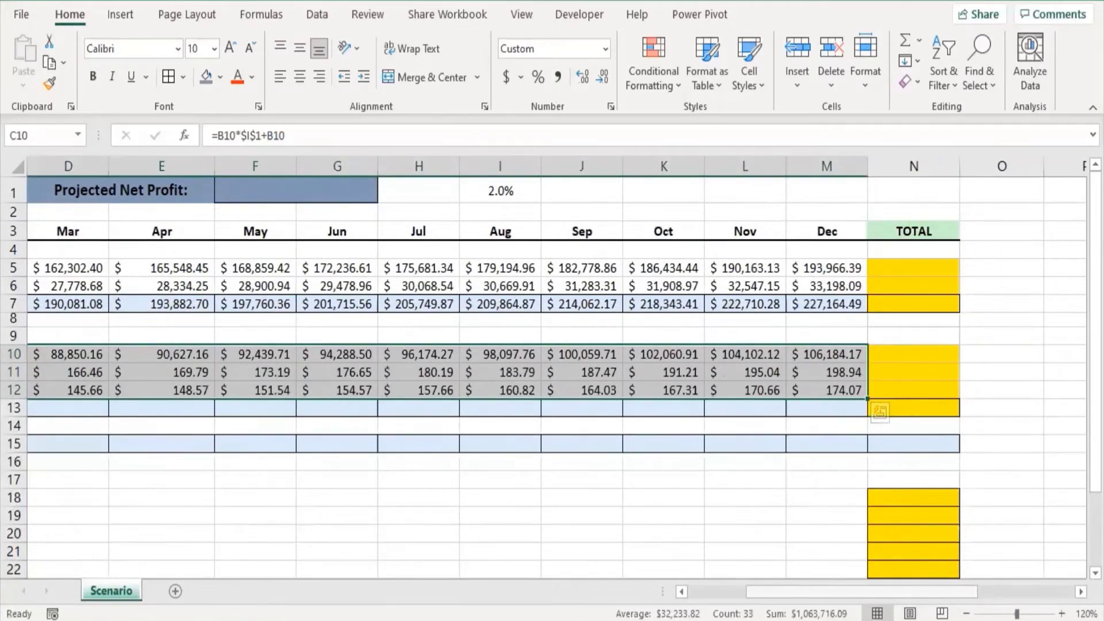
{"action": "left_click_drag", "start_coordinate": [863, 591], "coordinate": [805, 591]}
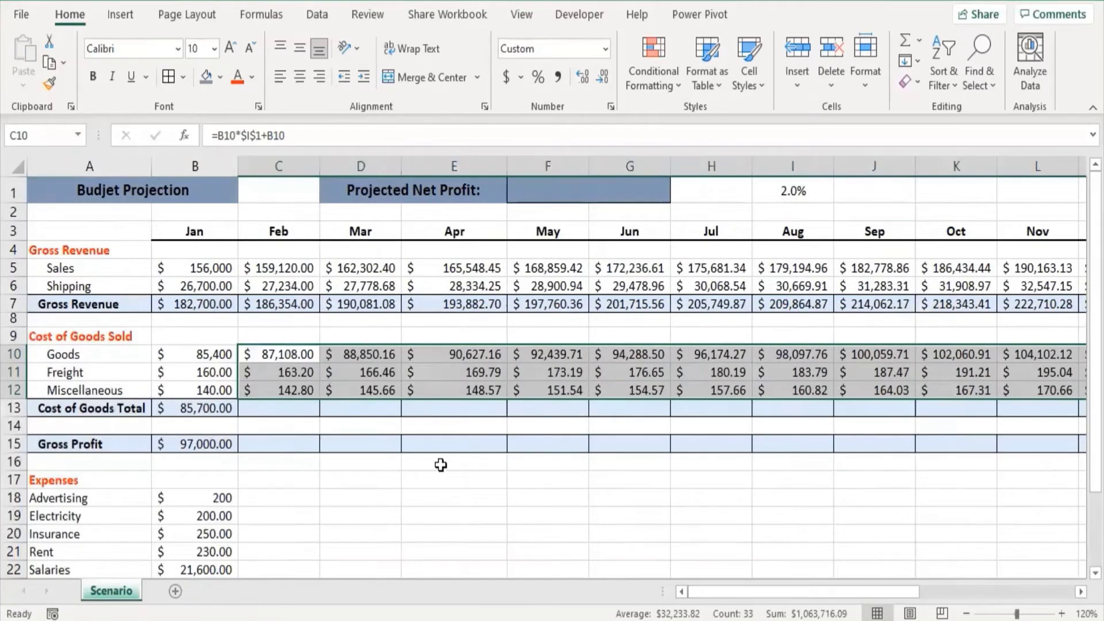
Step: Fill January's Cost of Goods Total formula from B13 across row 13 through December in column M
{"action": "left_click", "coordinate": [261, 410]}
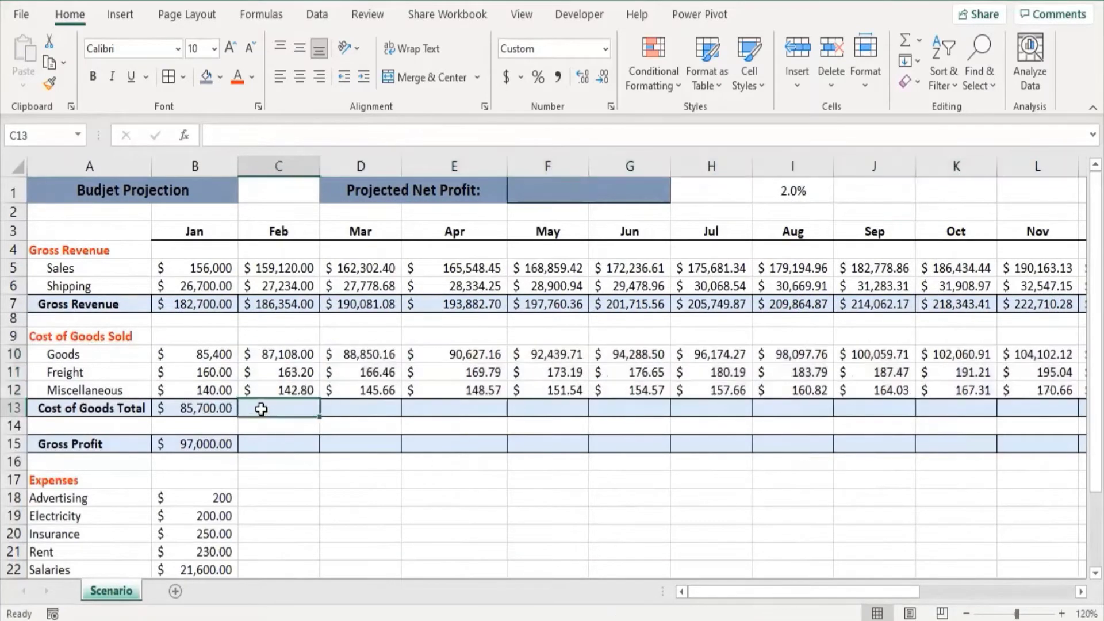
{"action": "left_click", "coordinate": [205, 406]}
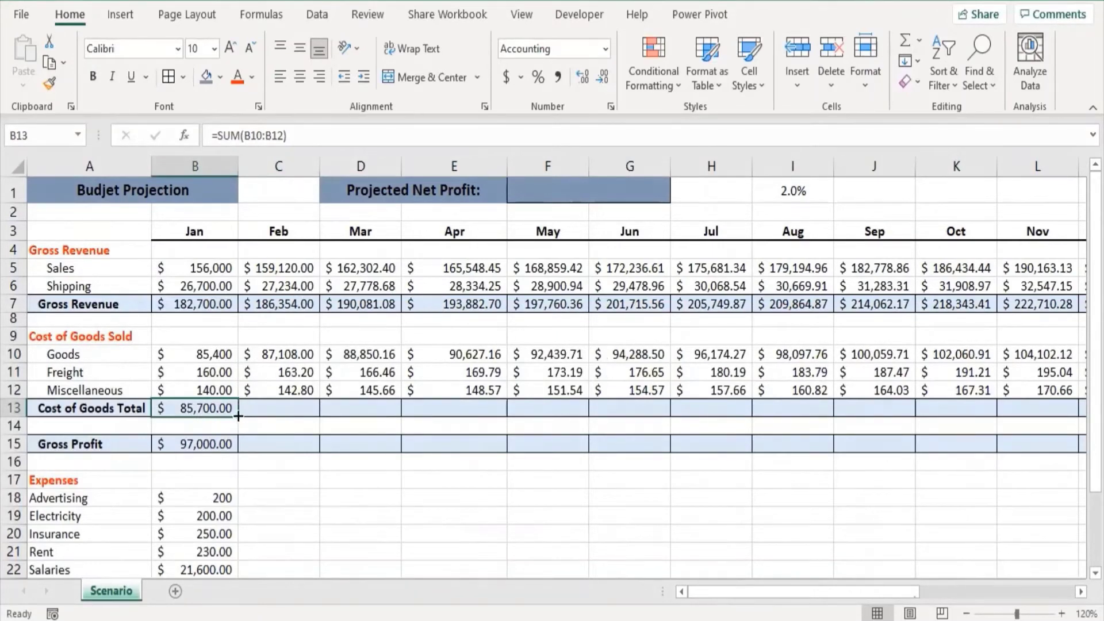
{"action": "left_click_drag", "start_coordinate": [238, 415], "coordinate": [955, 419]}
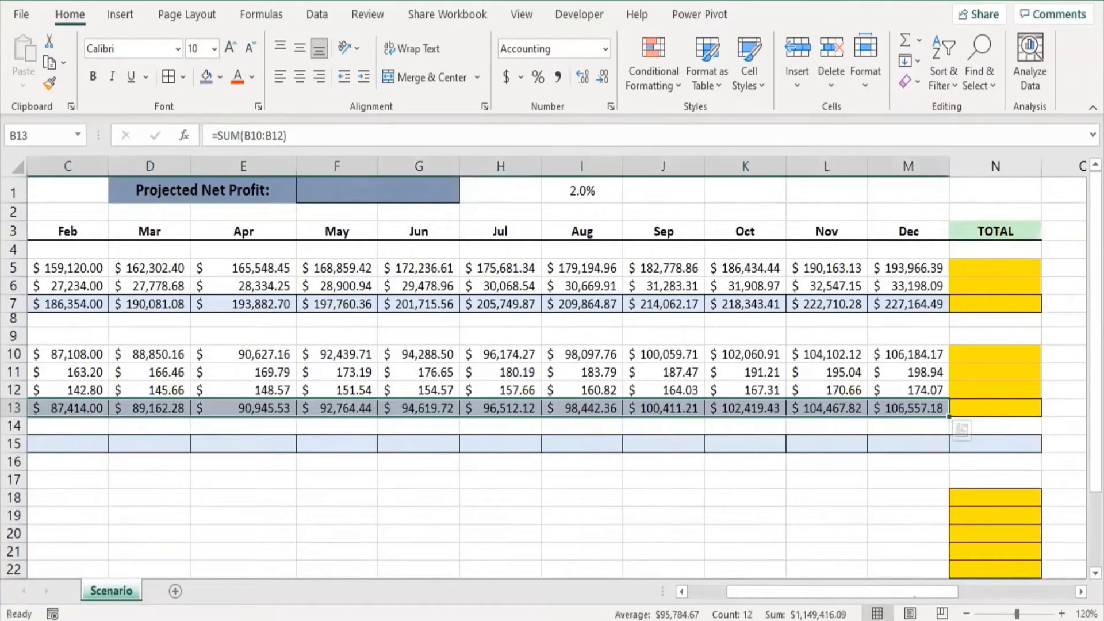
{"action": "left_click_drag", "start_coordinate": [867, 591], "coordinate": [827, 591]}
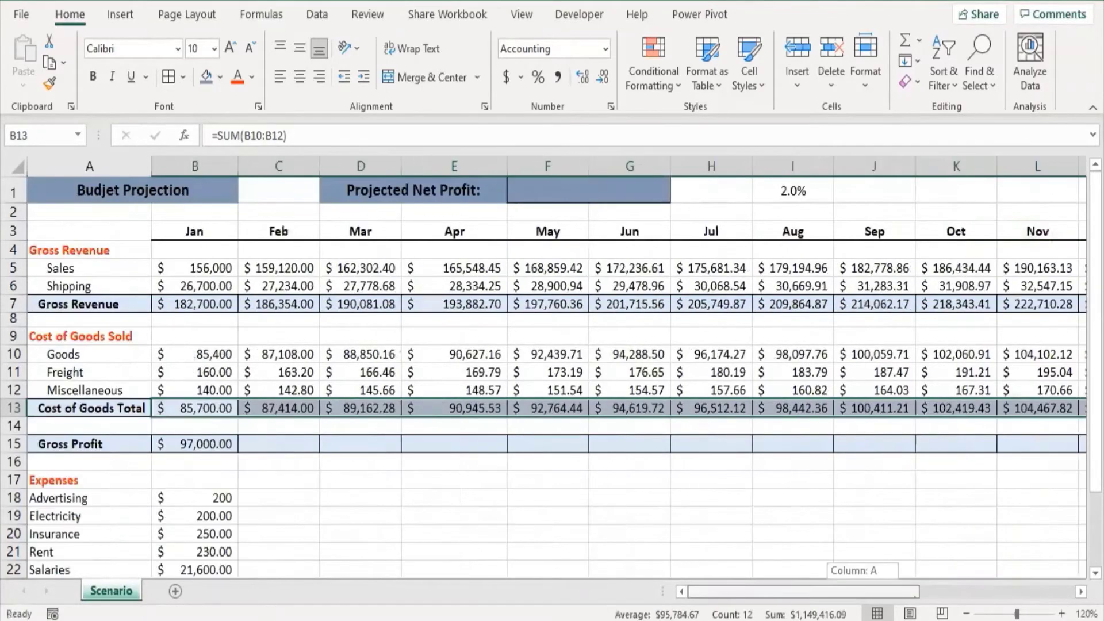
Step: Fill January's Gross Profit formula from B15 across row 15 through December in column M
{"action": "left_click", "coordinate": [264, 438]}
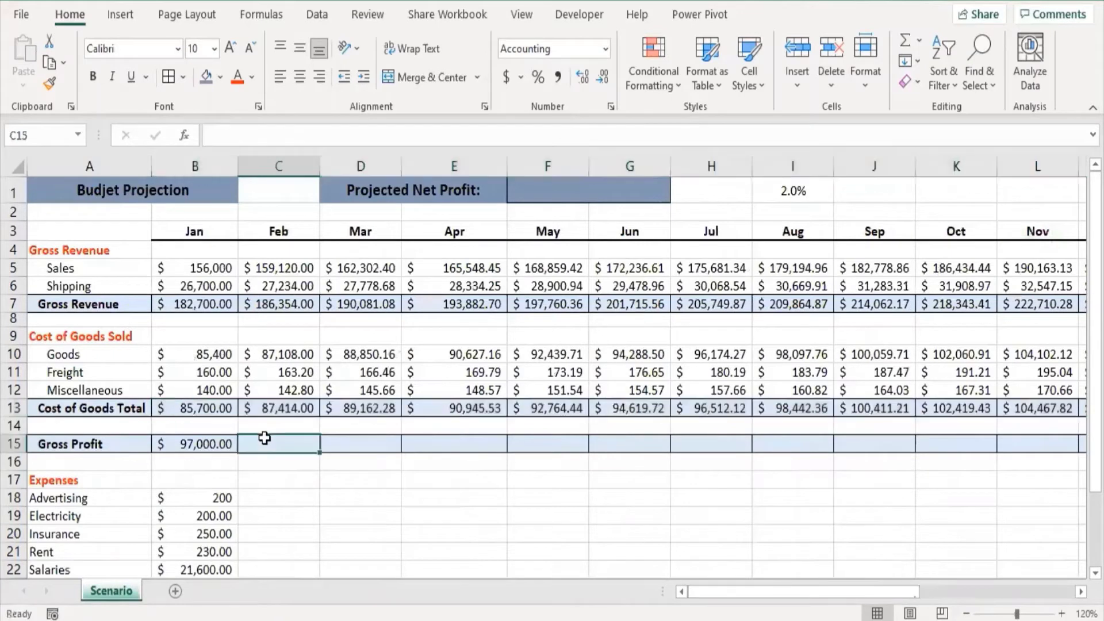
{"action": "left_click", "coordinate": [225, 444]}
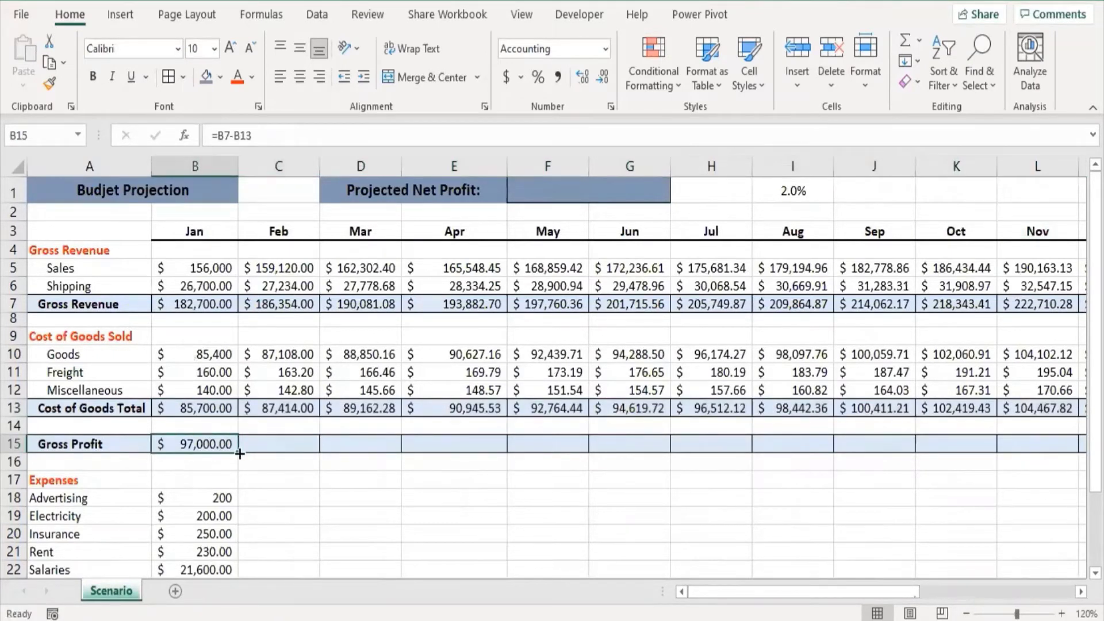
{"action": "left_click_drag", "start_coordinate": [973, 445], "coordinate": [645, 458]}
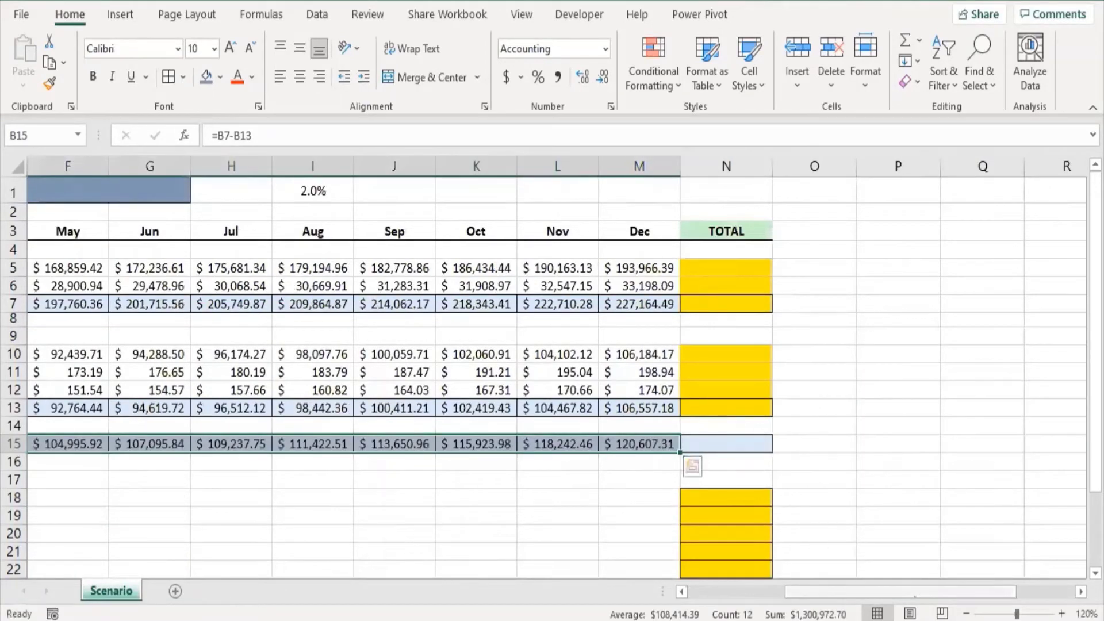
{"action": "left_click", "coordinate": [741, 589]}
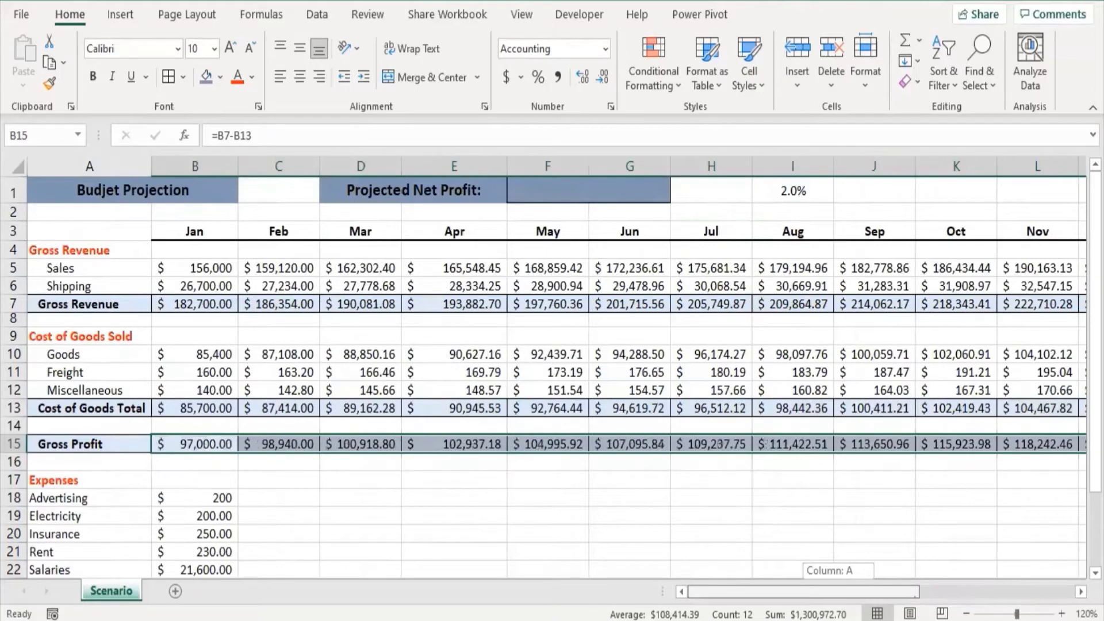
Step: Check February's and March's Gross Profit formulas against the Cost of Goods Total and Gross Revenue cells they draw on
{"action": "left_click", "coordinate": [268, 449]}
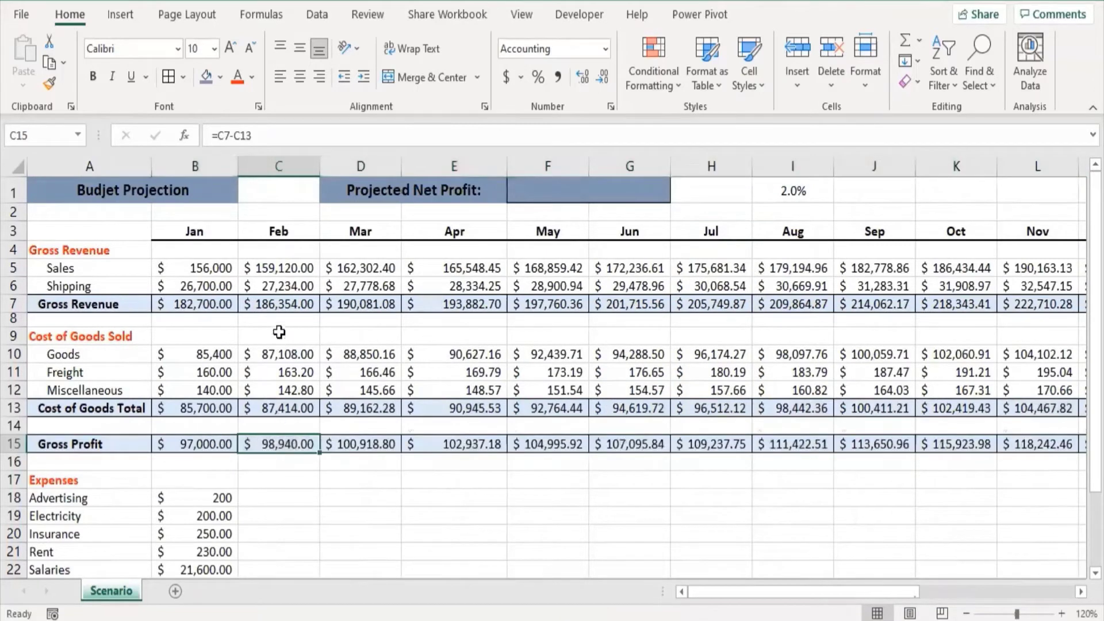
{"action": "left_click", "coordinate": [287, 407]}
{"action": "left_click", "coordinate": [286, 308]}
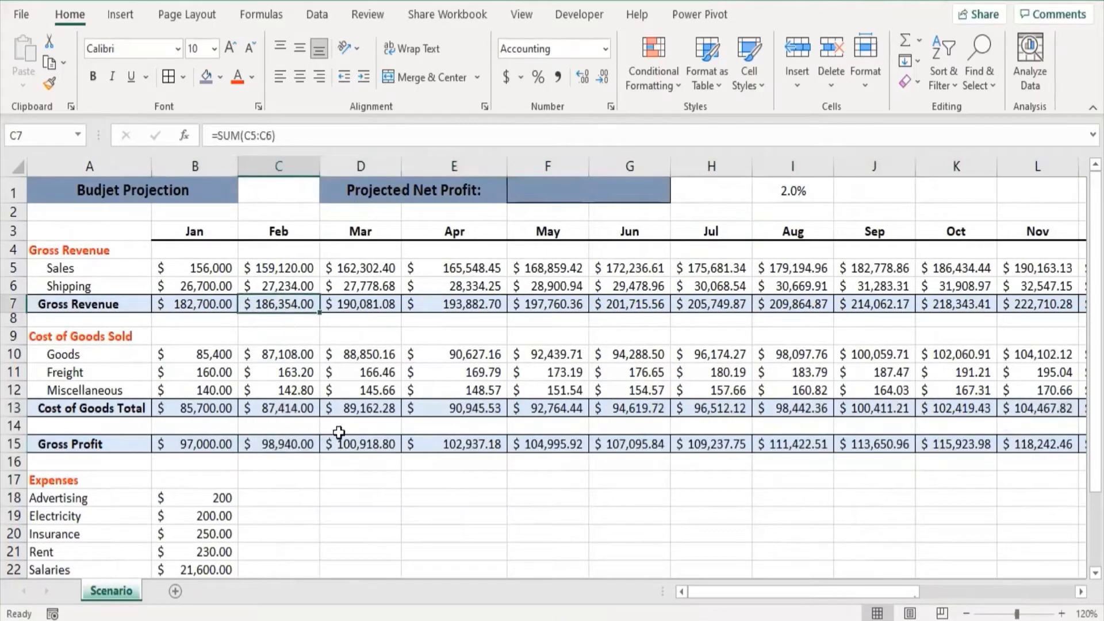
{"action": "left_click", "coordinate": [352, 449]}
{"action": "left_click", "coordinate": [361, 406]}
{"action": "left_click", "coordinate": [360, 311]}
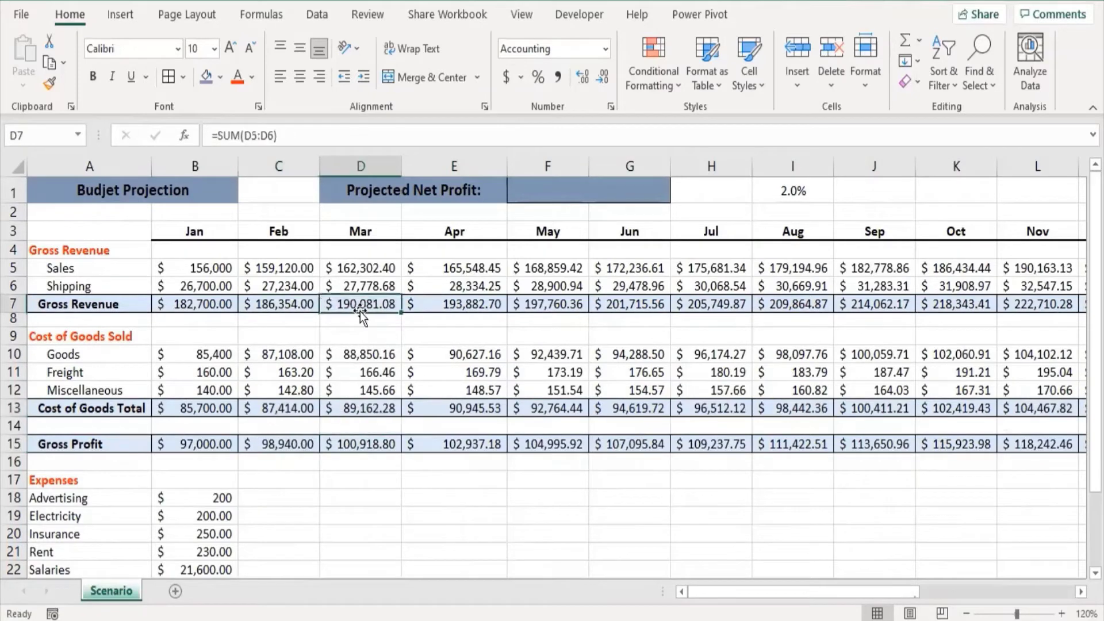
Step: Review January's individual expense amounts from Electricity through Telephone in B19 to B24
{"action": "scroll", "coordinate": [295, 454], "scroll_direction": "down", "scroll_amount": 3}
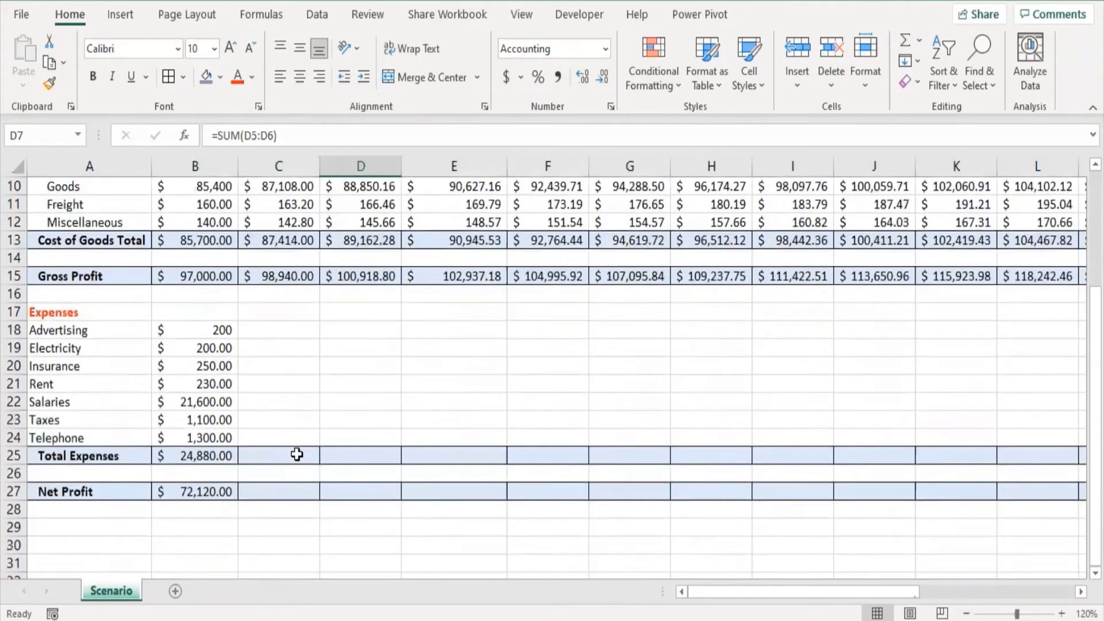
{"action": "left_click", "coordinate": [297, 404]}
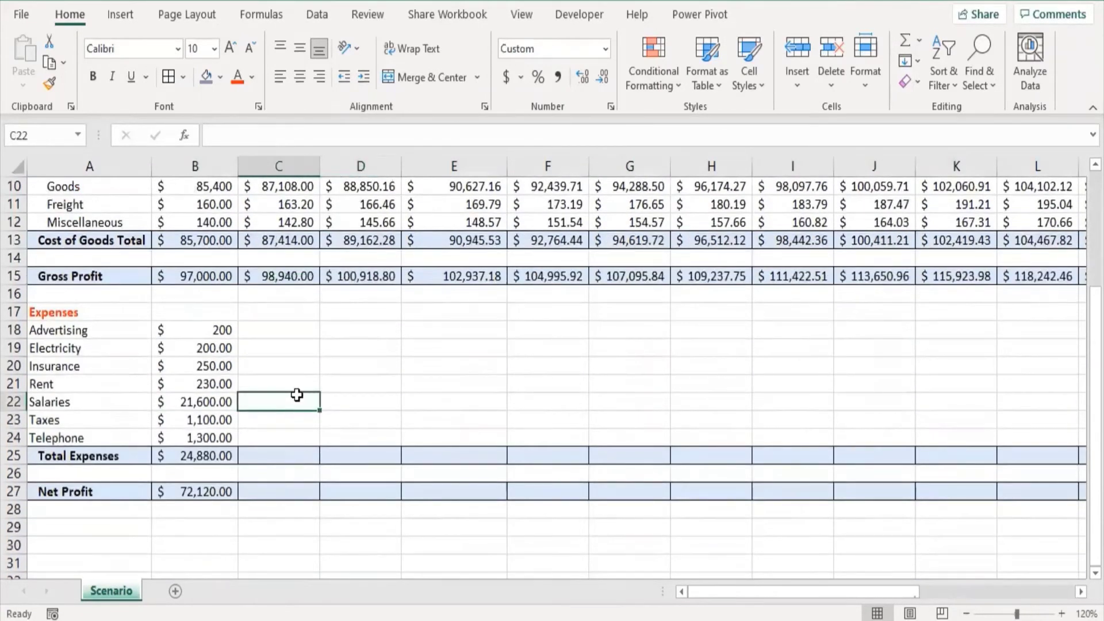
{"action": "left_click", "coordinate": [193, 347]}
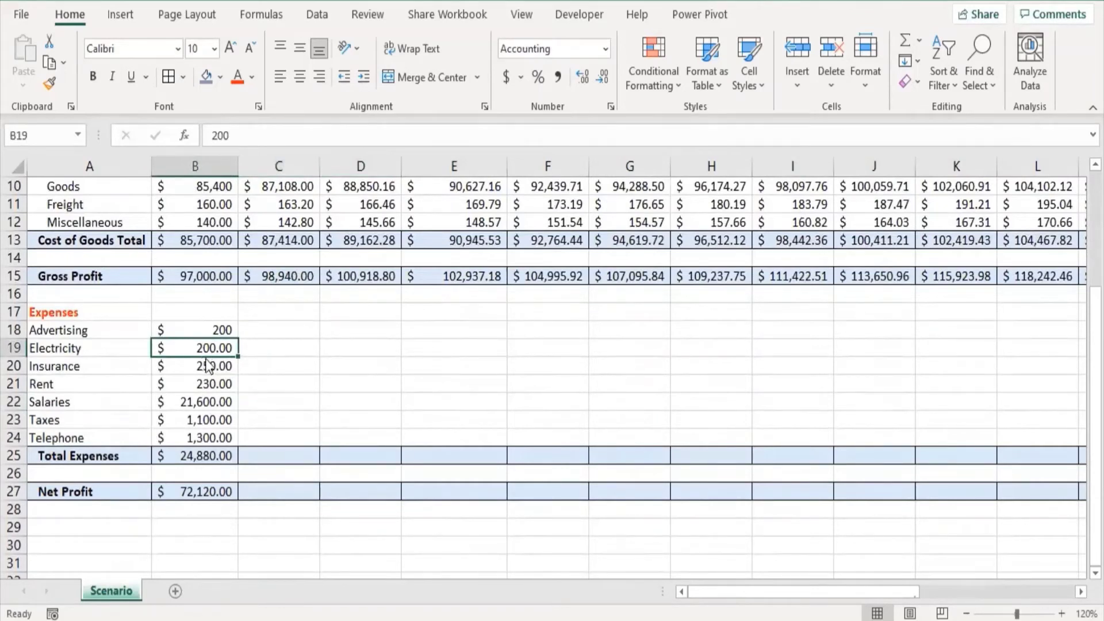
{"action": "left_click", "coordinate": [209, 366]}
{"action": "left_click", "coordinate": [216, 384]}
{"action": "left_click", "coordinate": [216, 403]}
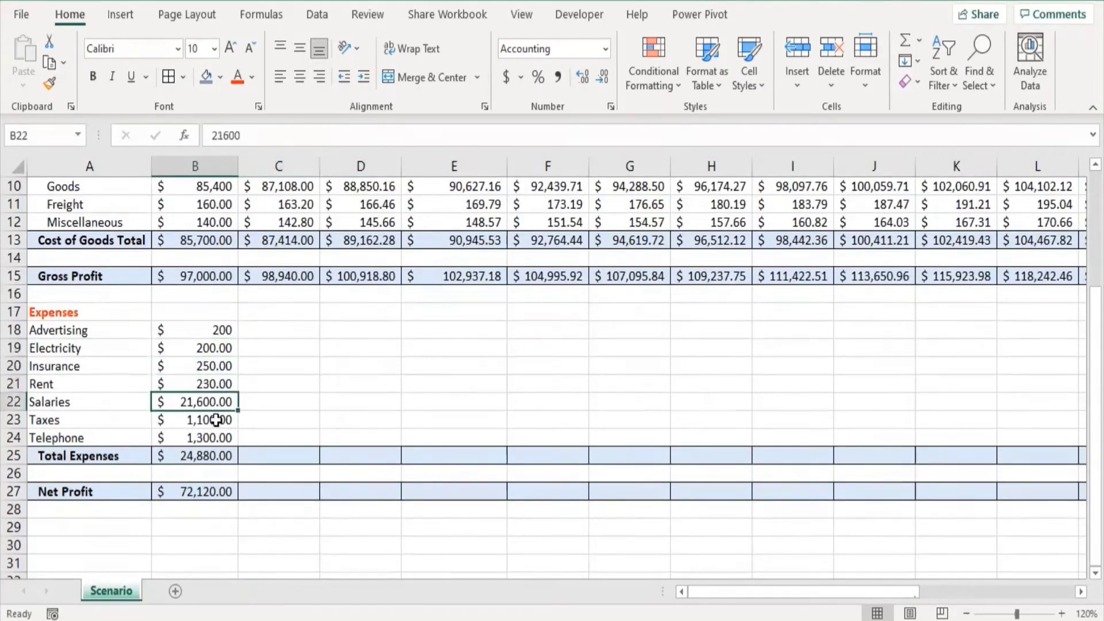
{"action": "left_click", "coordinate": [216, 420]}
{"action": "left_click", "coordinate": [216, 438]}
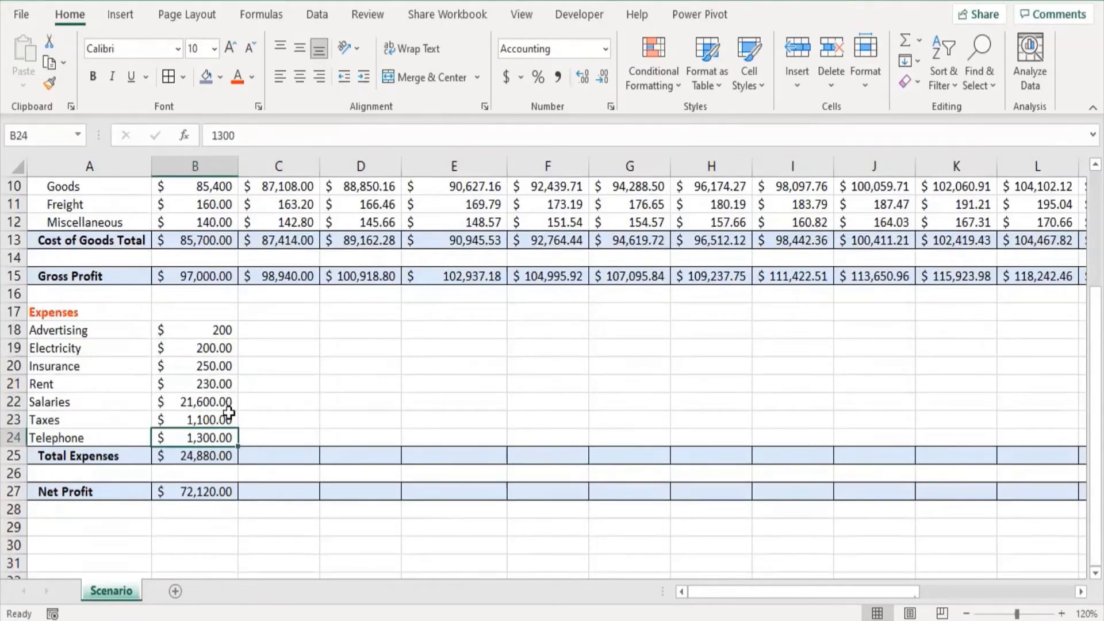
Step: Project February's Advertising expense in C18 from January's figure and the fixed growth rate in I1 with =B18*$I$1+B18
{"action": "left_click", "coordinate": [255, 330]}
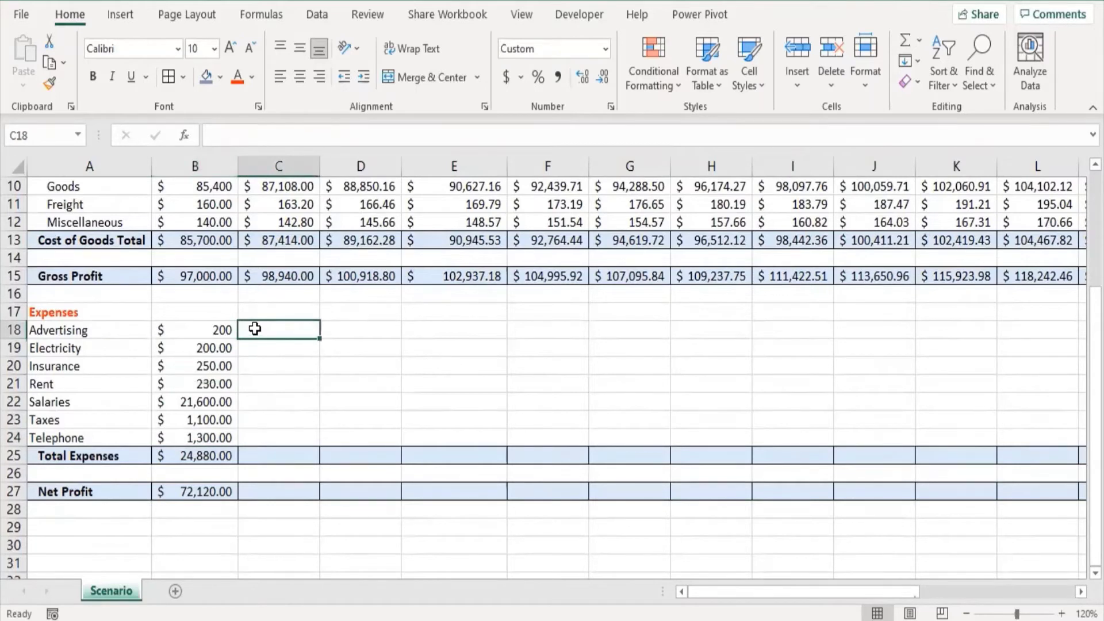
{"action": "type", "text": "="}
{"action": "left_click", "coordinate": [180, 337]}
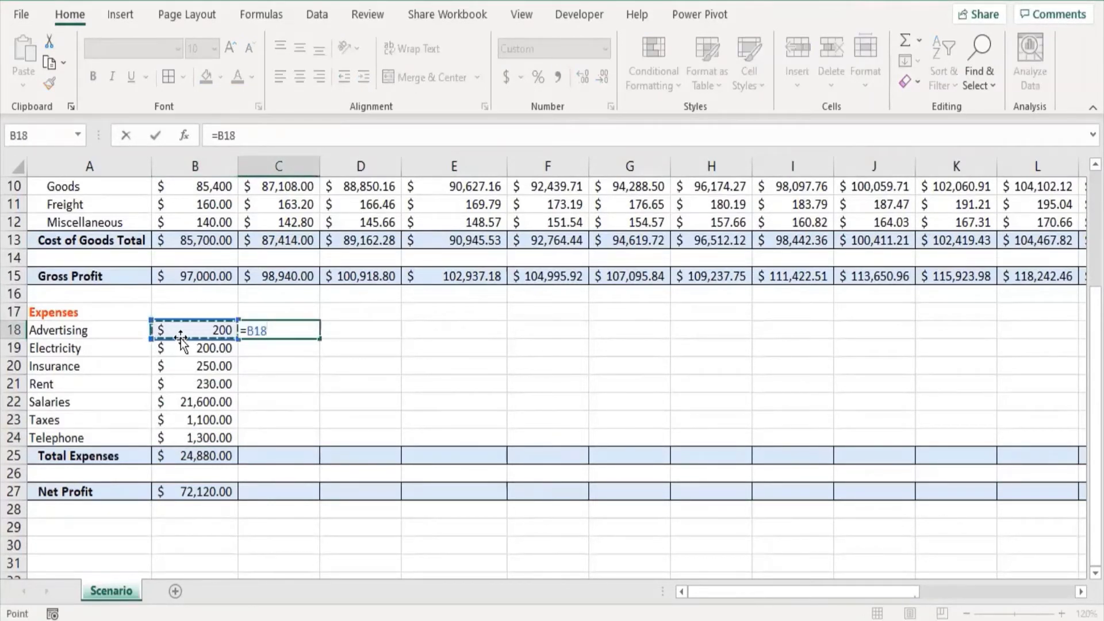
{"action": "type", "text": "*"}
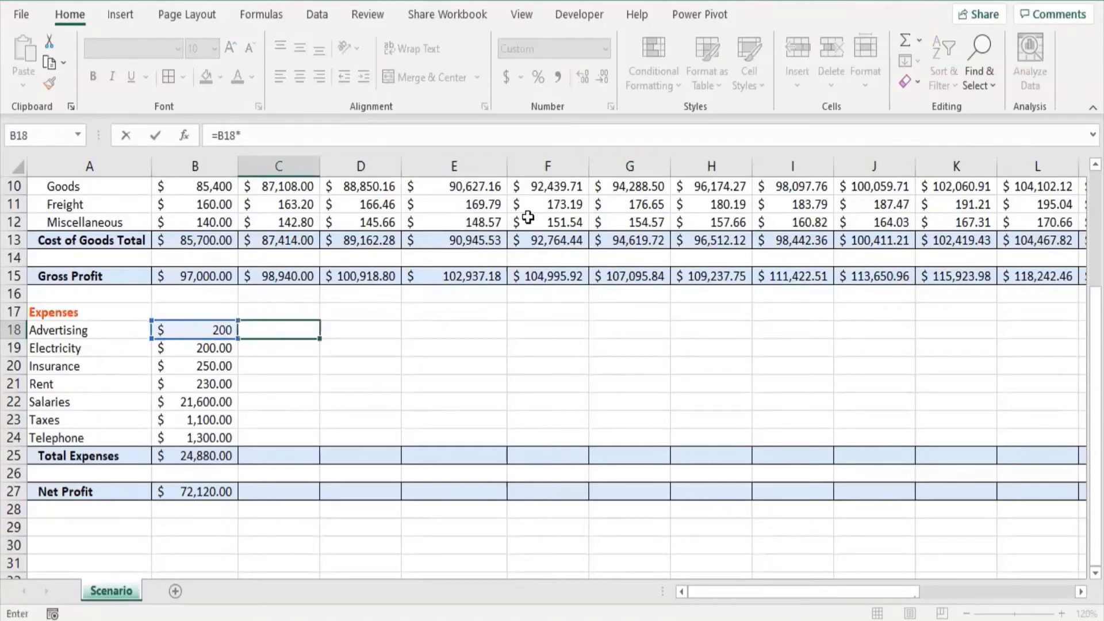
{"action": "scroll", "coordinate": [535, 216], "scroll_direction": "up", "scroll_amount": 3}
{"action": "left_click", "coordinate": [790, 197]}
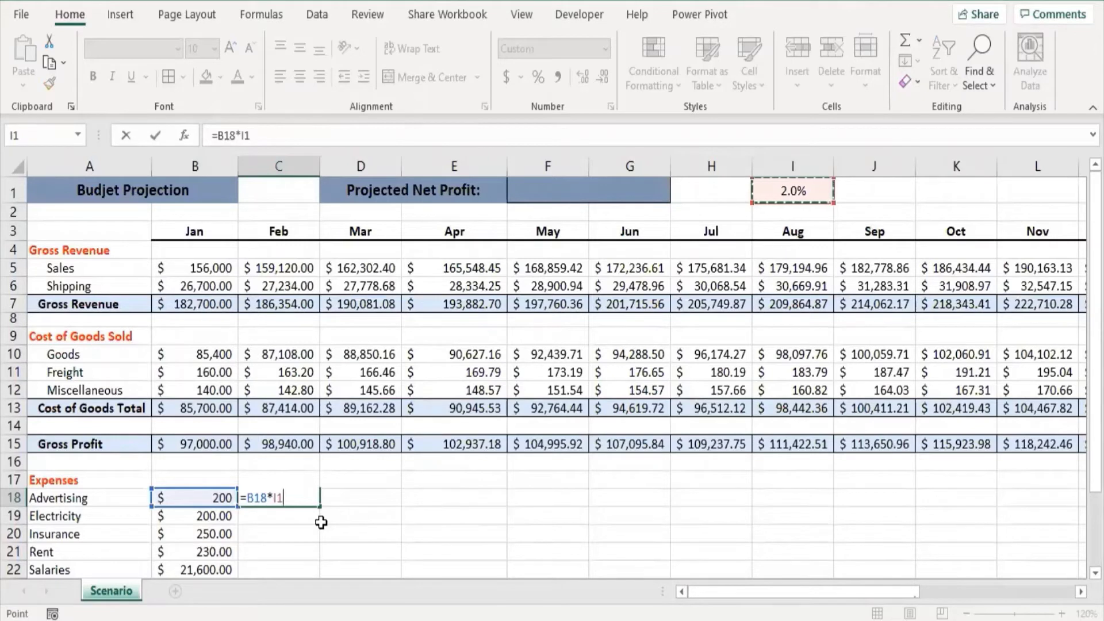
{"action": "type", "text": "+"}
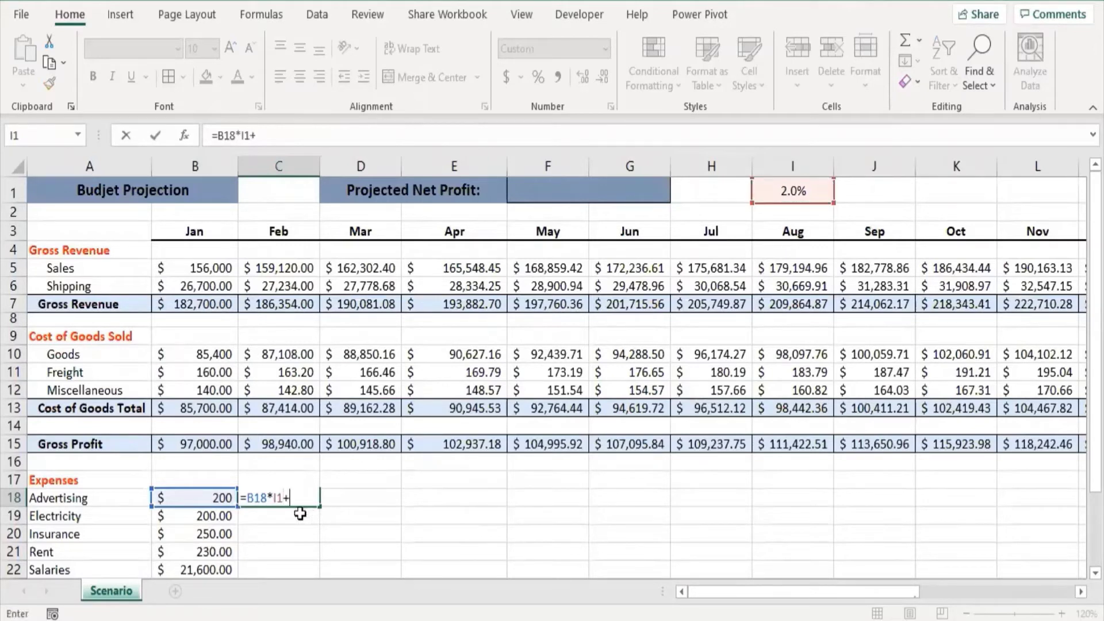
{"action": "left_click", "coordinate": [214, 495]}
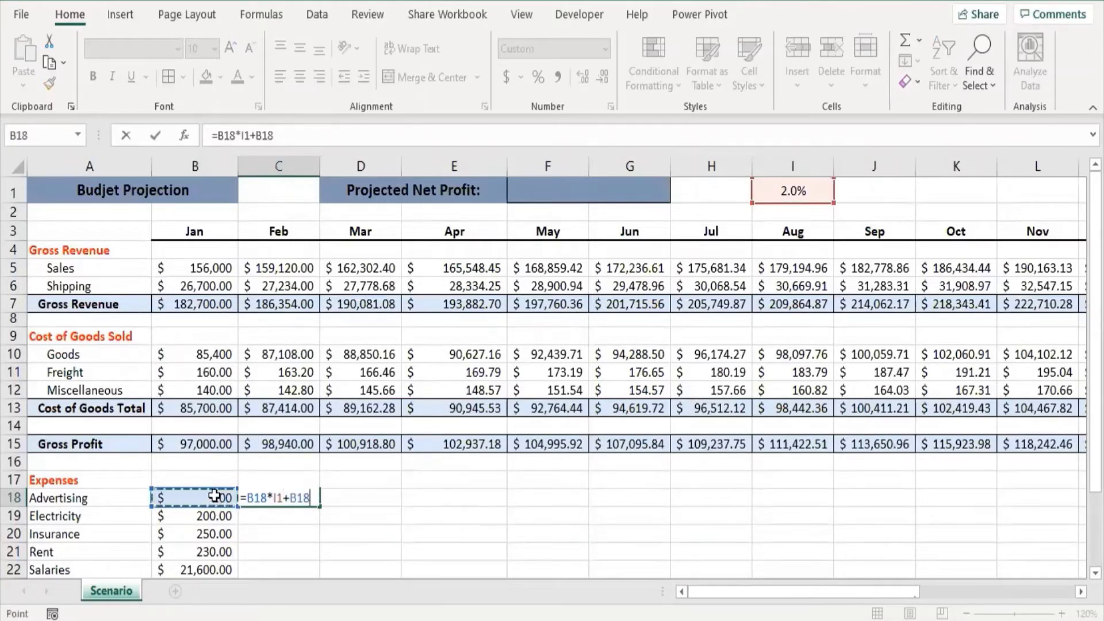
{"action": "left_click", "coordinate": [279, 500]}
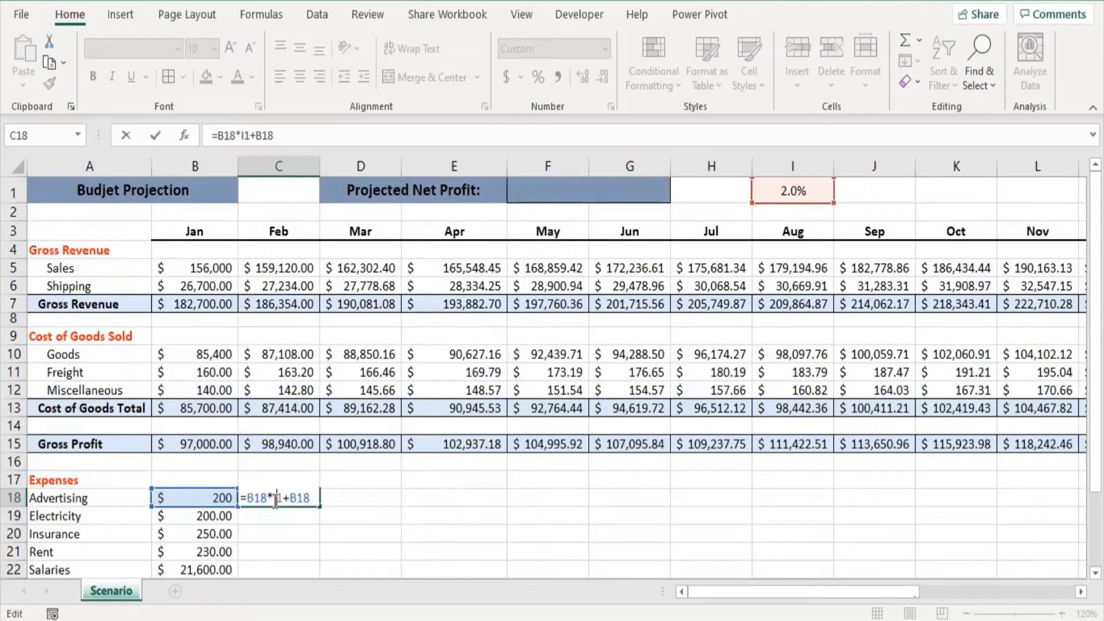
{"action": "key", "text": "F4"}
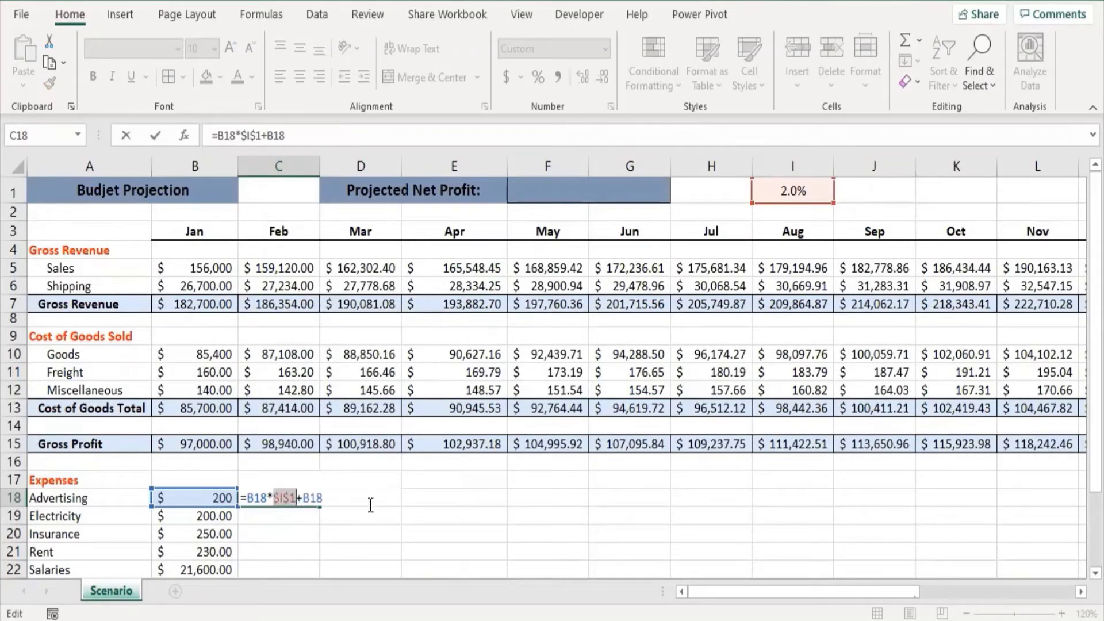
{"action": "key", "text": "Return"}
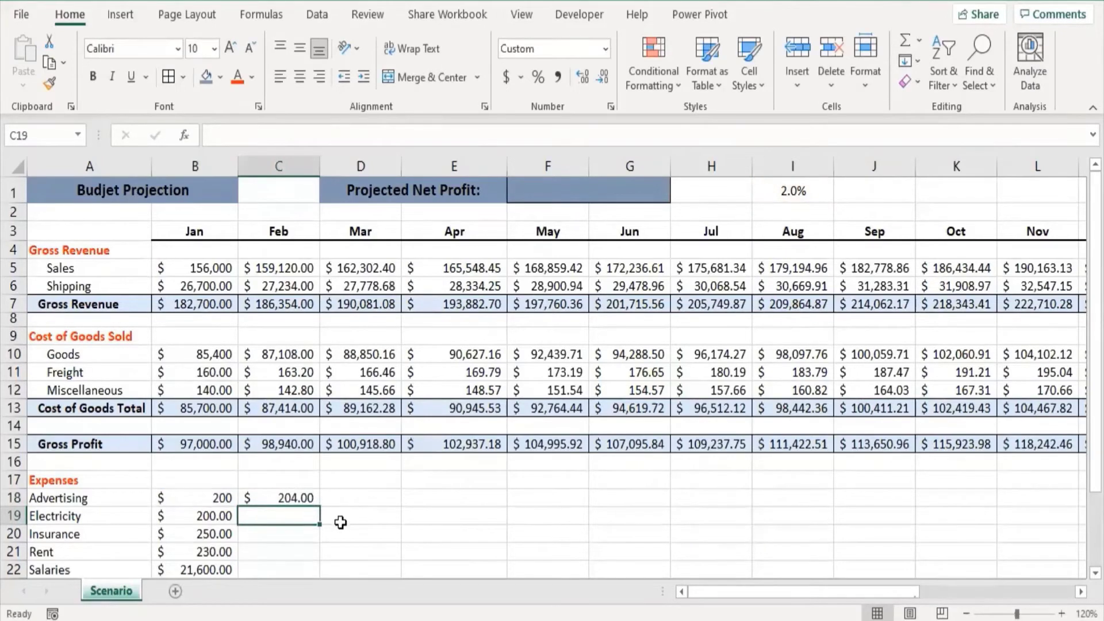
Step: Fill February's Advertising formula in C18 down to Telephone in C24, and extend all expense rows across through December in column M
{"action": "scroll", "coordinate": [344, 517], "scroll_direction": "down", "scroll_amount": 2}
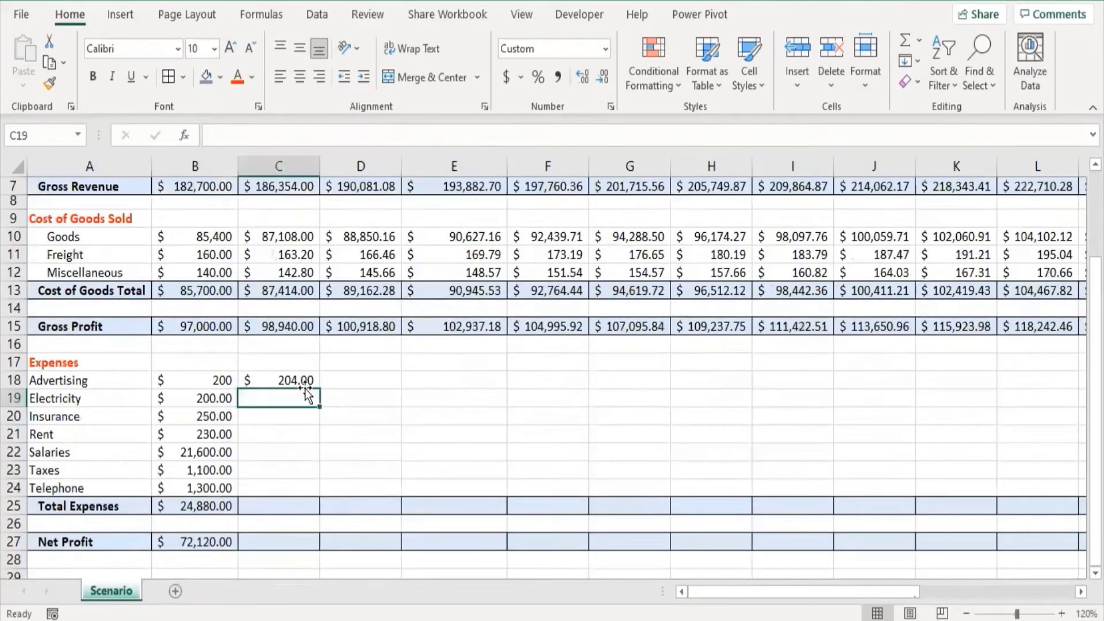
{"action": "left_click", "coordinate": [305, 382]}
{"action": "mouse_move", "coordinate": [319, 390]}
{"action": "left_mouse_down"}
{"action": "mouse_move", "coordinate": [323, 498]}
{"action": "mouse_move", "coordinate": [903, 456]}
{"action": "mouse_move", "coordinate": [1080, 455]}
{"action": "mouse_move", "coordinate": [860, 494]}
{"action": "left_mouse_up"}
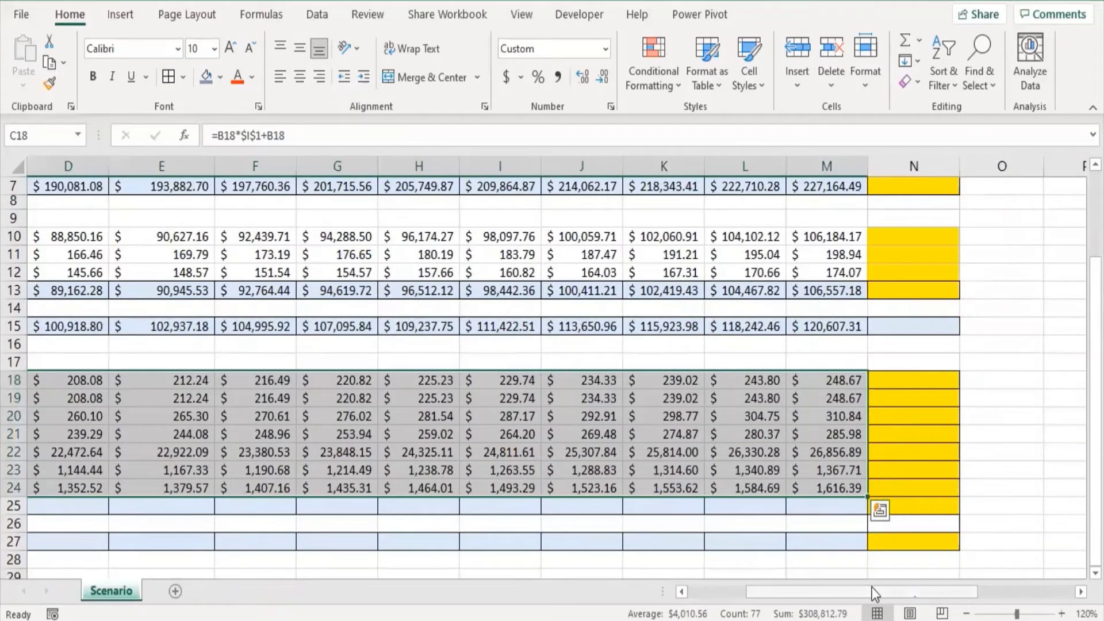
{"action": "left_click_drag", "start_coordinate": [872, 587], "coordinate": [814, 587]}
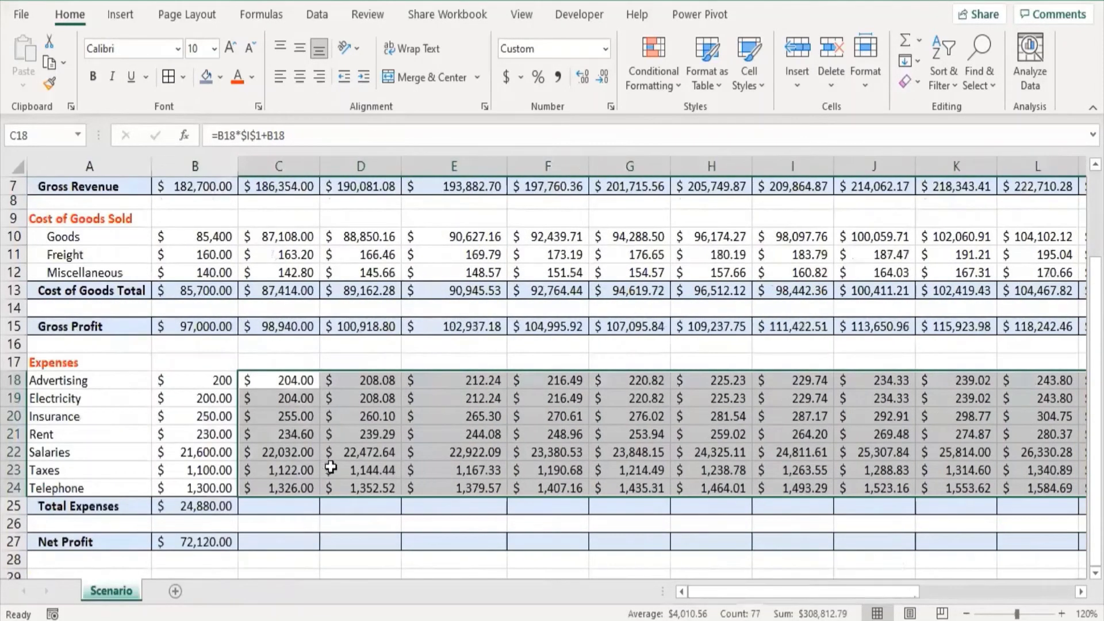
Step: Check January's Total Expenses formula in B25 and fill it across row 25 through December in column M
{"action": "left_click", "coordinate": [272, 506]}
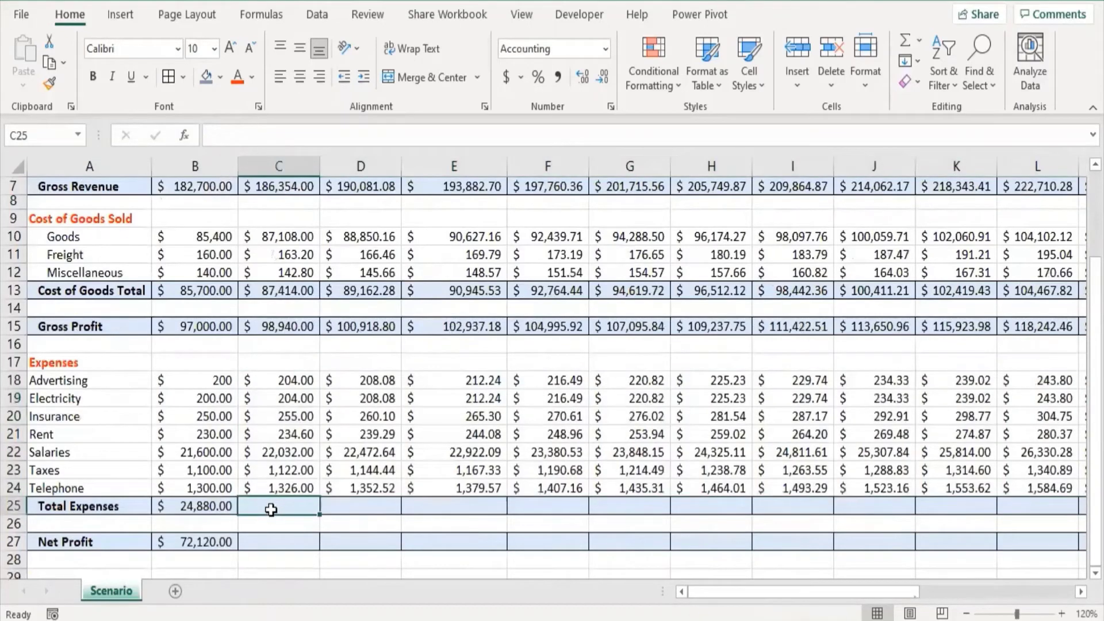
{"action": "left_click", "coordinate": [218, 510]}
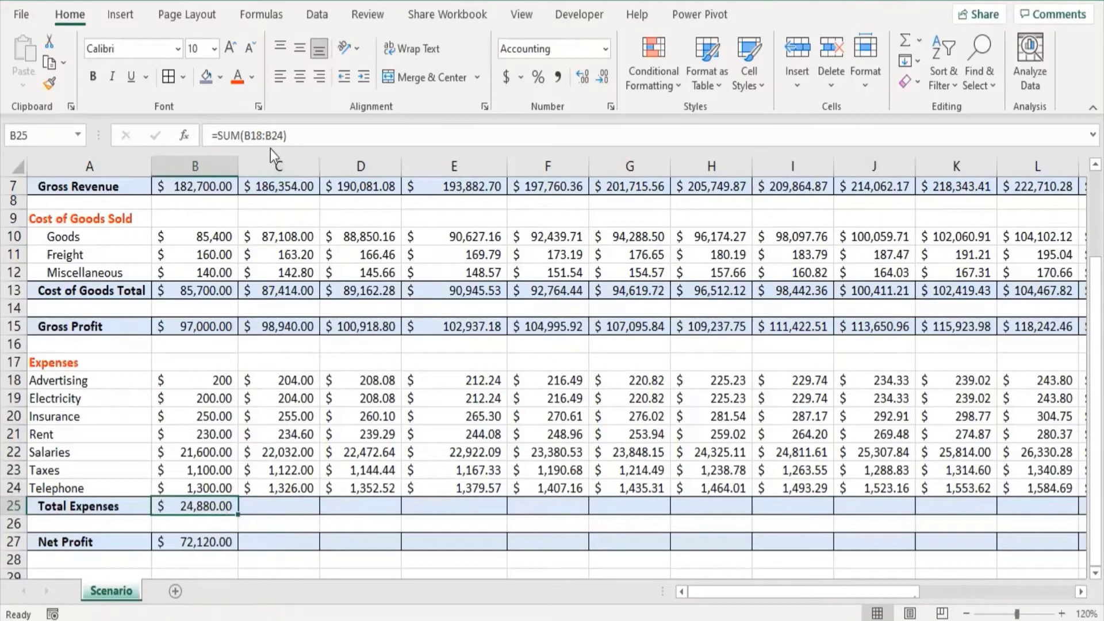
{"action": "double_click", "coordinate": [213, 507]}
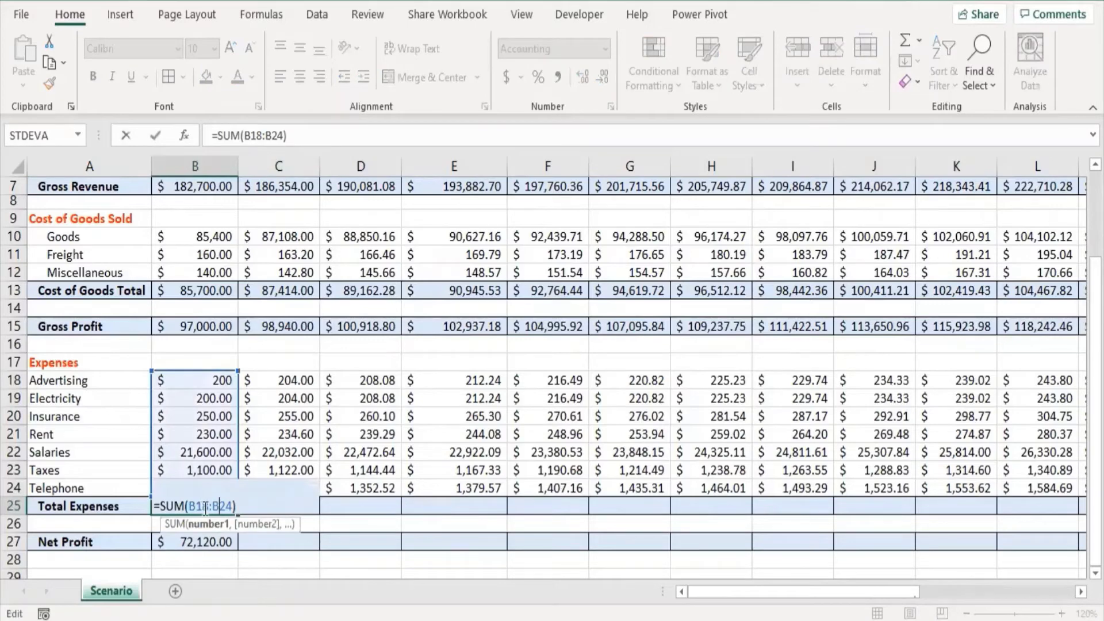
{"action": "key", "text": "Escape"}
{"action": "left_click_drag", "start_coordinate": [229, 520], "coordinate": [929, 514]}
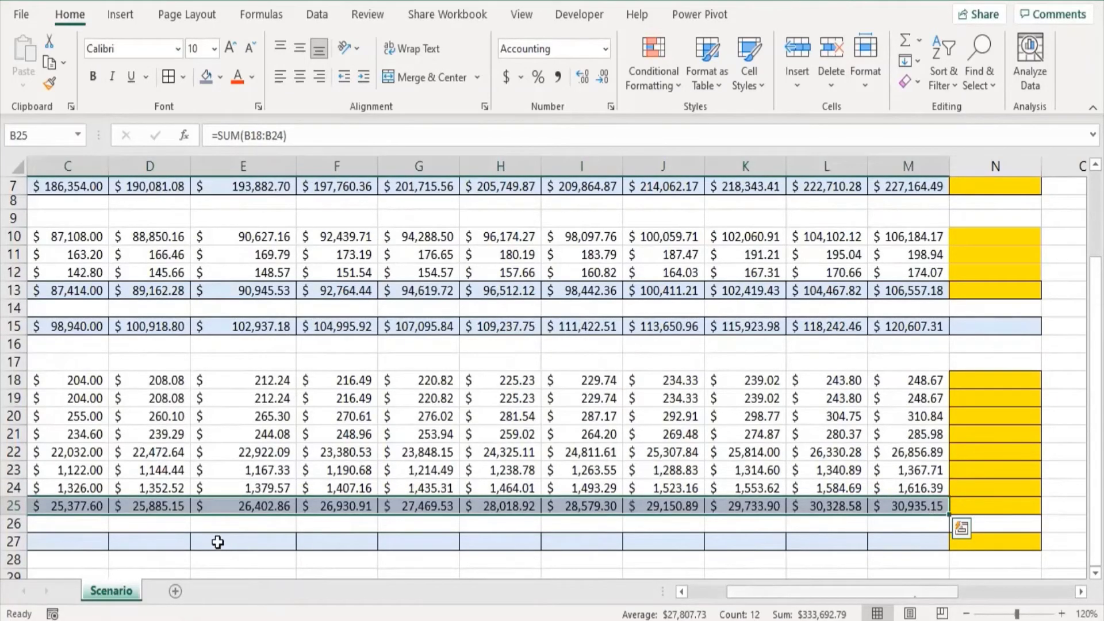
Step: Fill January's Net Profit formula in B27 across row 27 through December in column M
{"action": "key", "text": "Down"}
{"action": "key", "text": "Down"}
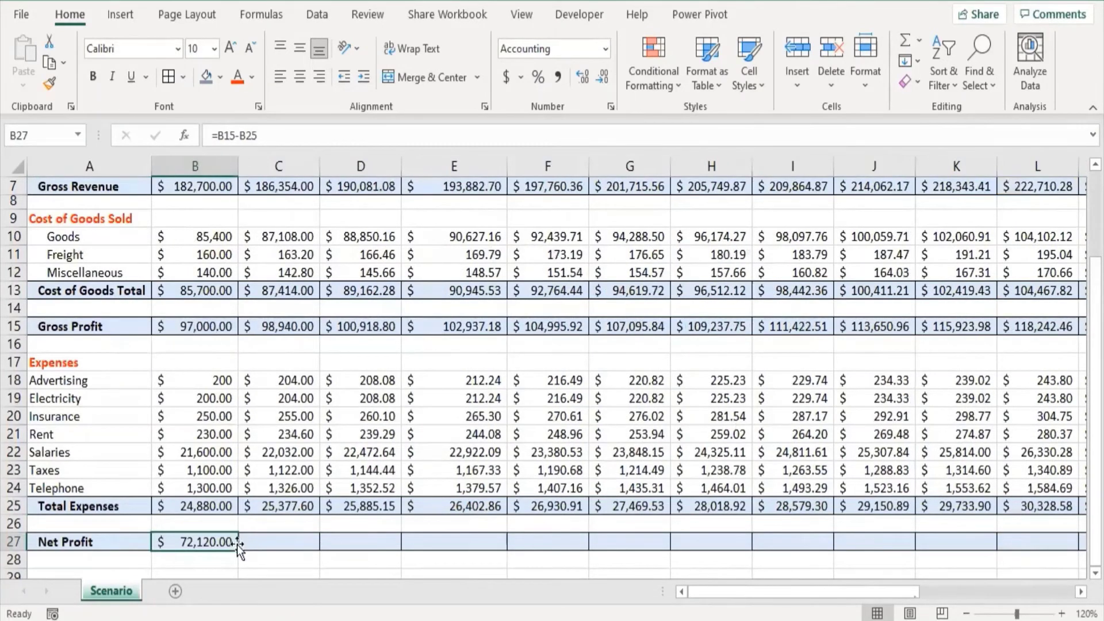
{"action": "left_click_drag", "start_coordinate": [237, 543], "coordinate": [907, 540]}
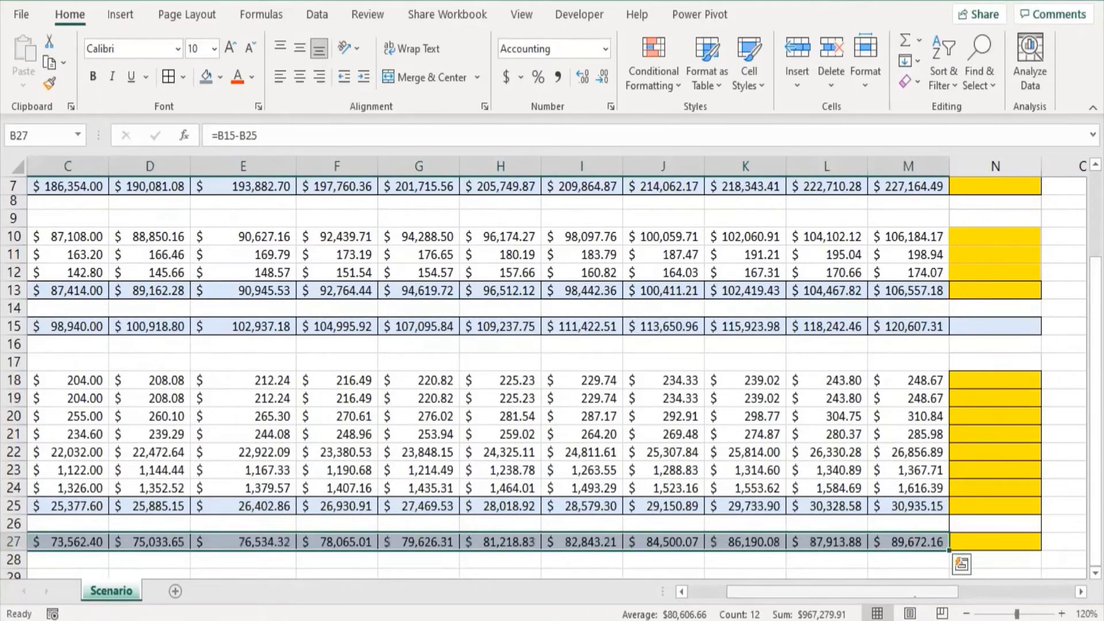
Step: Total the year's Sales in N5 with =SUM(B5:M5) and fill the formula down through Gross Revenue in N7
{"action": "scroll", "coordinate": [839, 380], "scroll_direction": "up", "scroll_amount": 2}
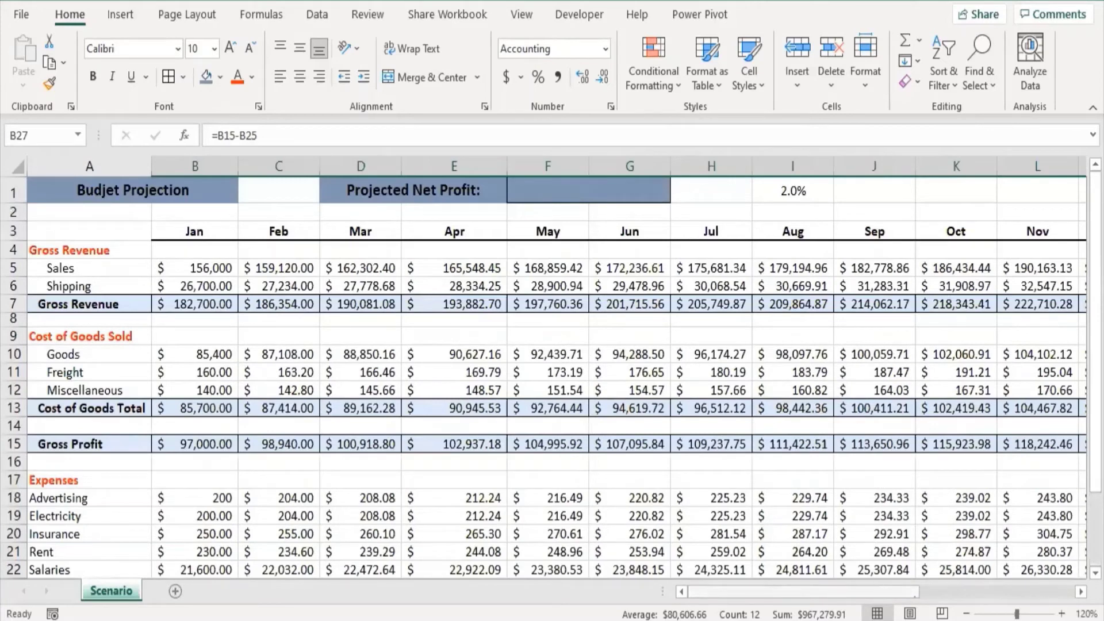
{"action": "scroll", "coordinate": [986, 506], "scroll_direction": "right", "scroll_amount": 3}
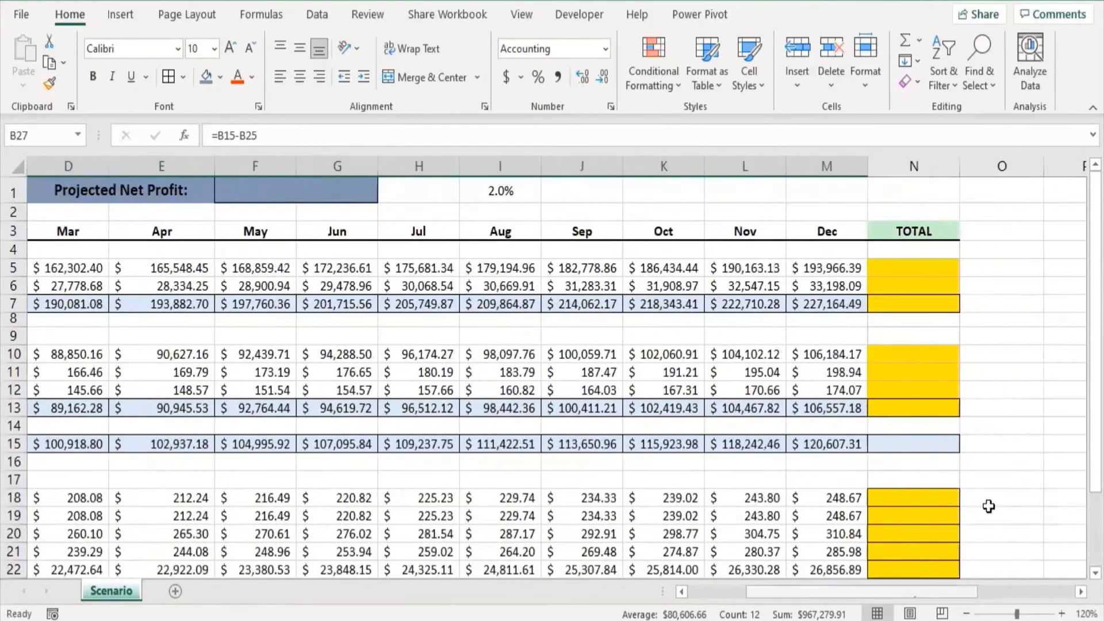
{"action": "left_click", "coordinate": [901, 272]}
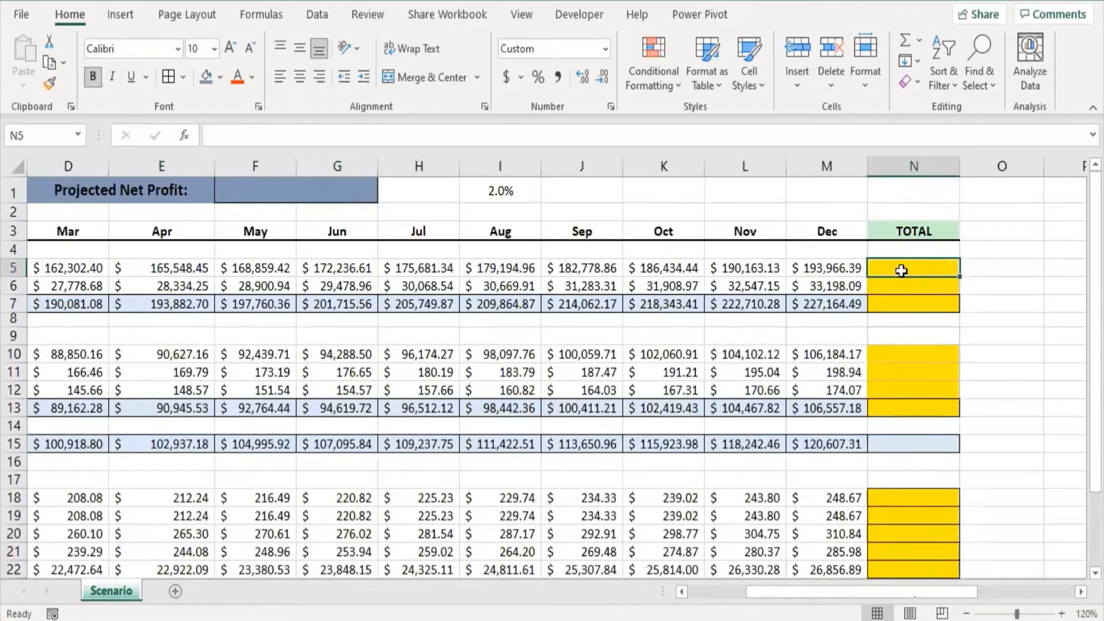
{"action": "double_click", "coordinate": [902, 271]}
{"action": "key", "text": "alt+equal"}
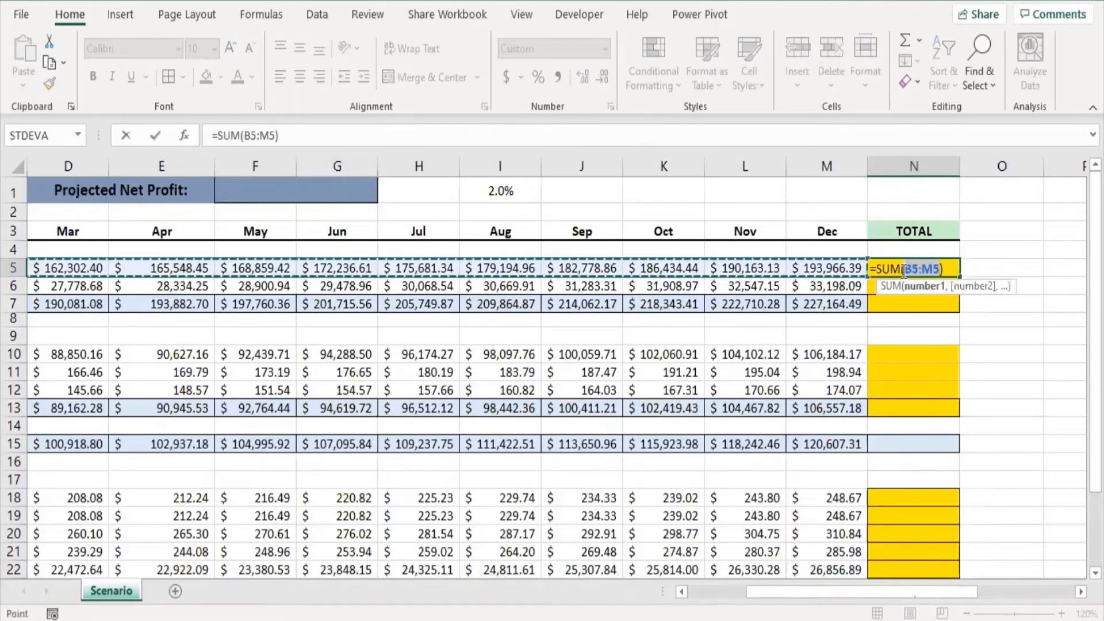
{"action": "key", "text": "ctrl+Return"}
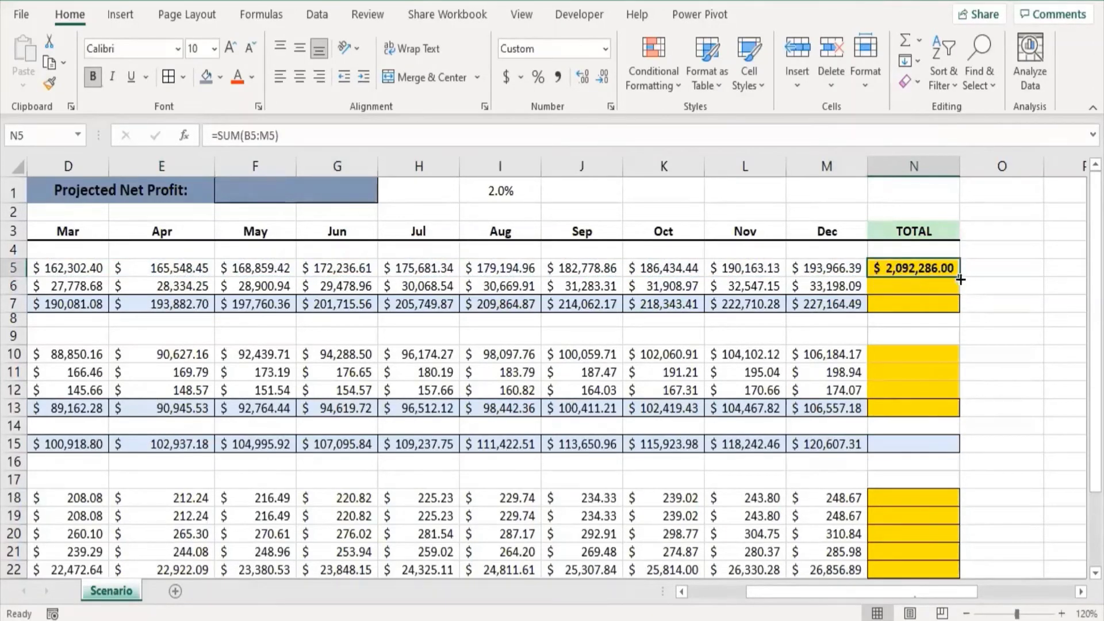
{"action": "left_click_drag", "start_coordinate": [959, 277], "coordinate": [958, 306]}
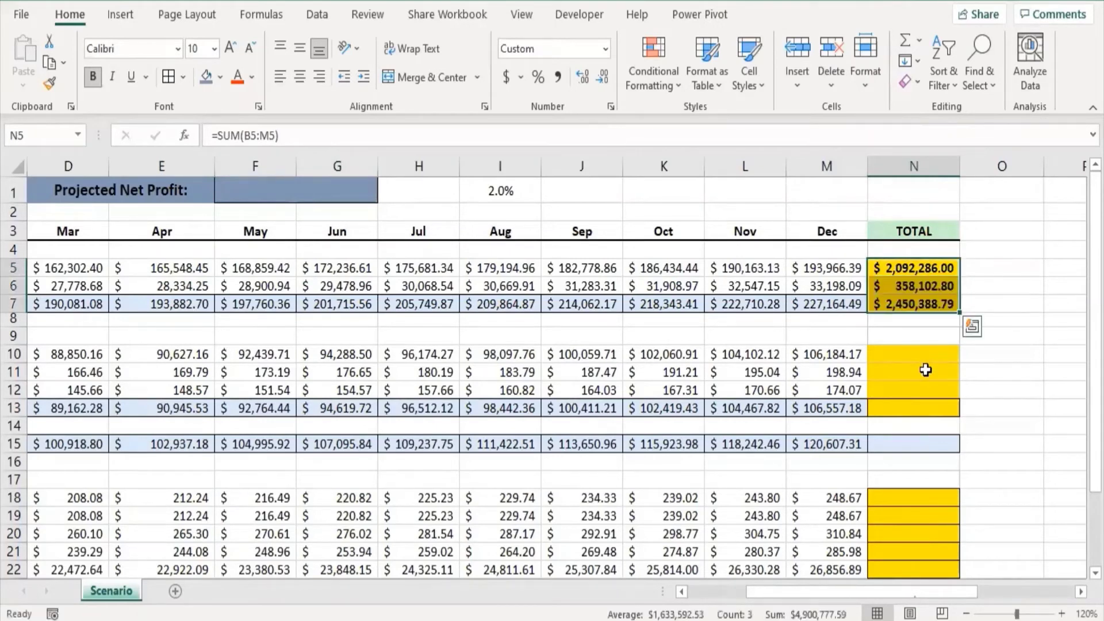
Step: Total the year's Goods cost in N10 with =SUM(B10:M10) and fill it down through Cost of Goods Total in N13
{"action": "left_click", "coordinate": [917, 350]}
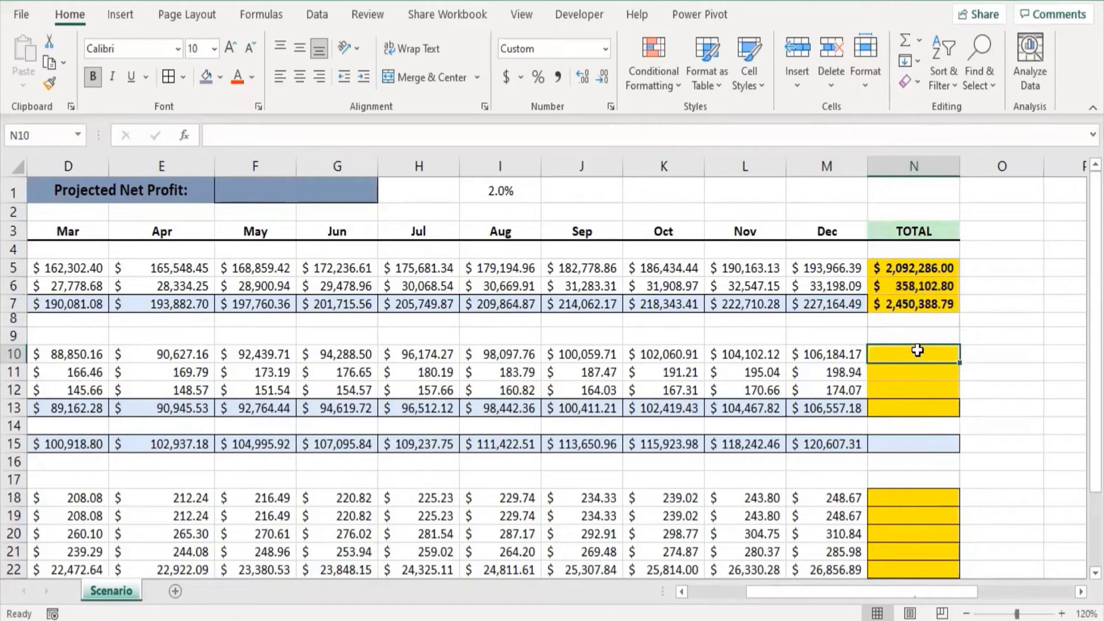
{"action": "double_click", "coordinate": [919, 351]}
{"action": "key", "text": "alt+equal"}
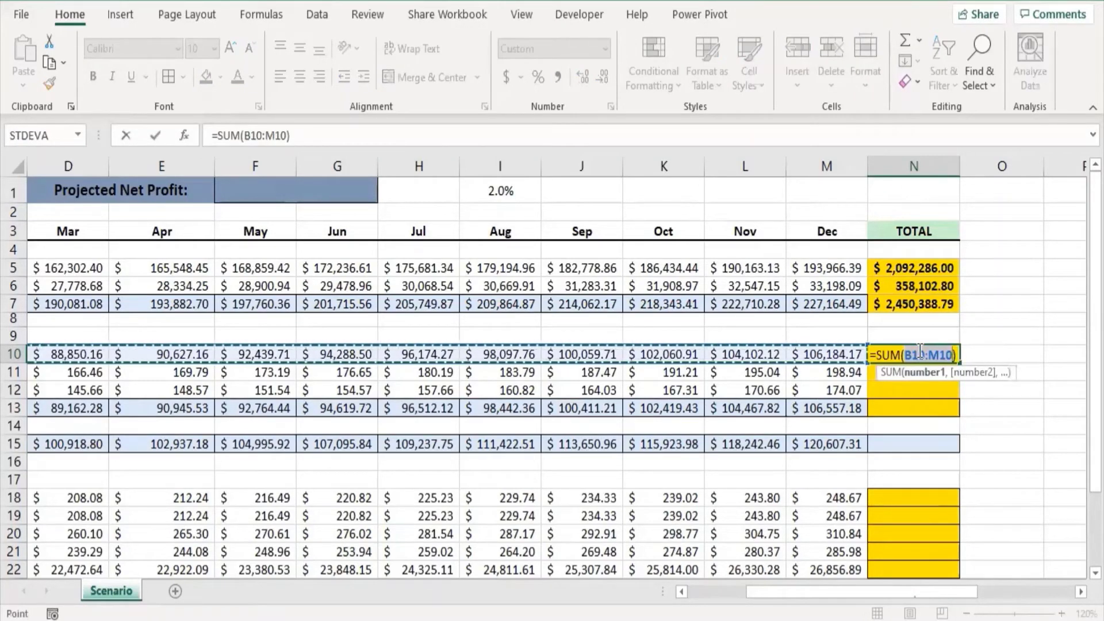
{"action": "key", "text": "Return"}
{"action": "left_click", "coordinate": [917, 350]}
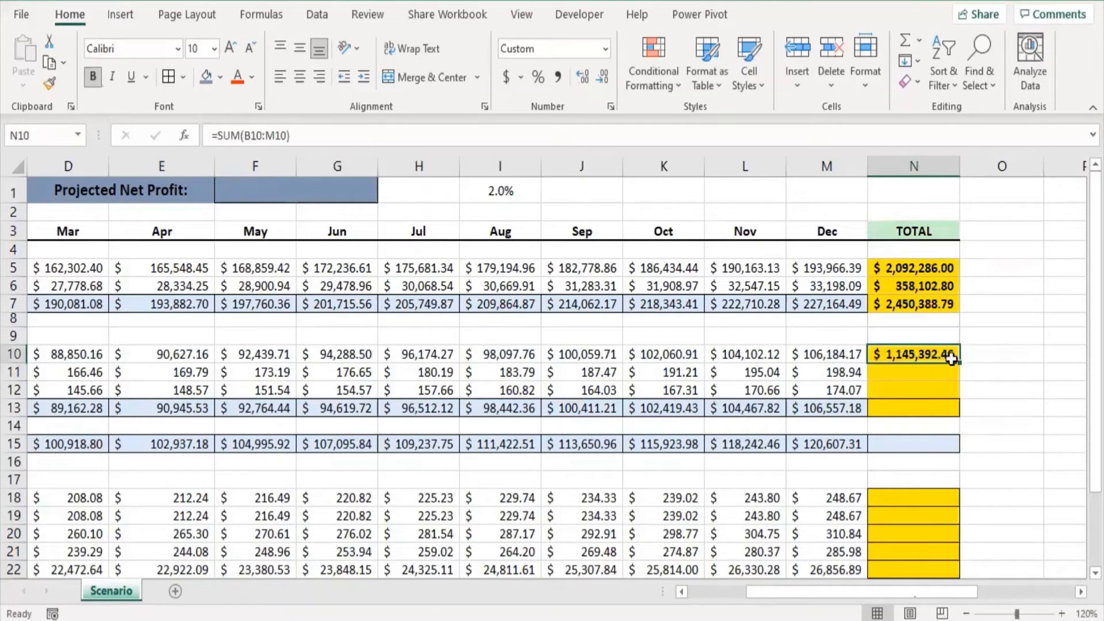
{"action": "left_click_drag", "start_coordinate": [959, 364], "coordinate": [954, 412]}
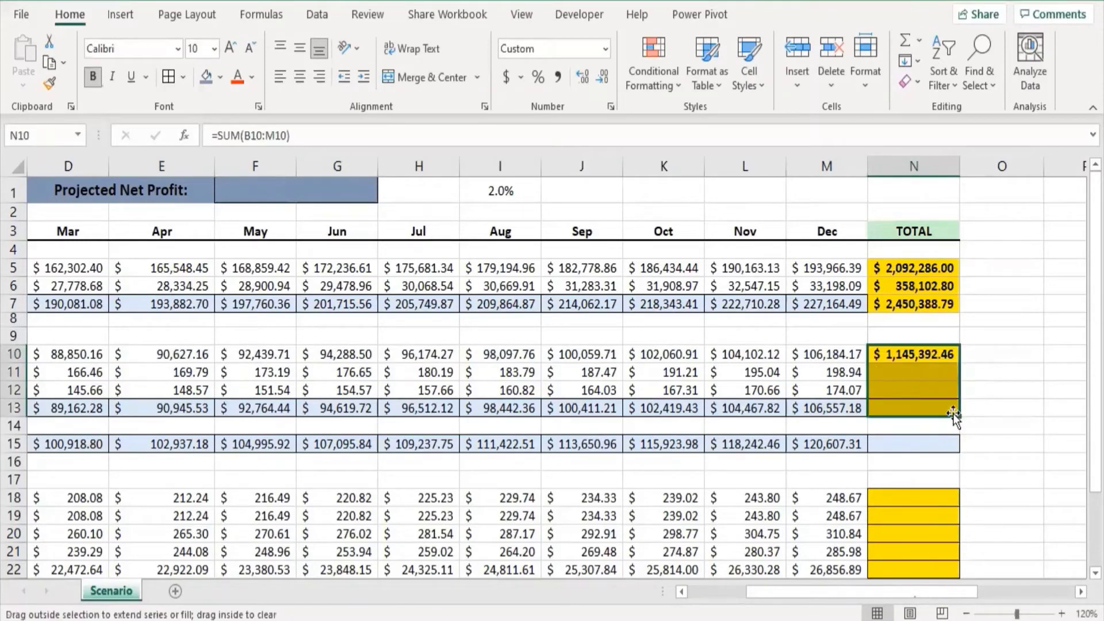
Step: Total the year's Gross Profit in N15 with =SUM(B15:M15)
{"action": "left_click", "coordinate": [935, 451]}
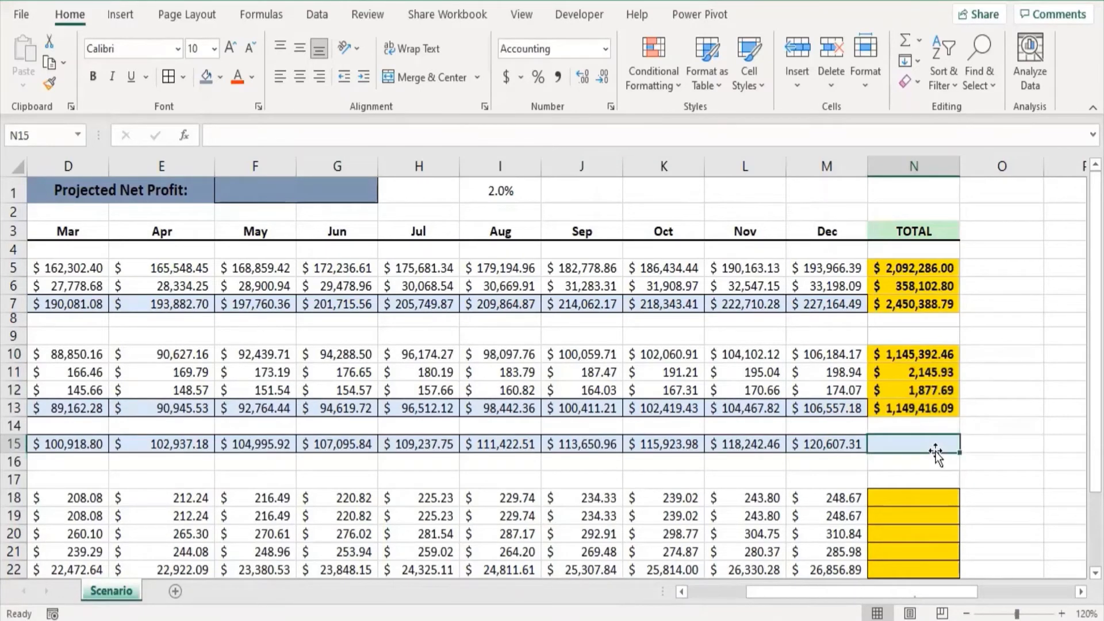
{"action": "key", "text": "alt+equal"}
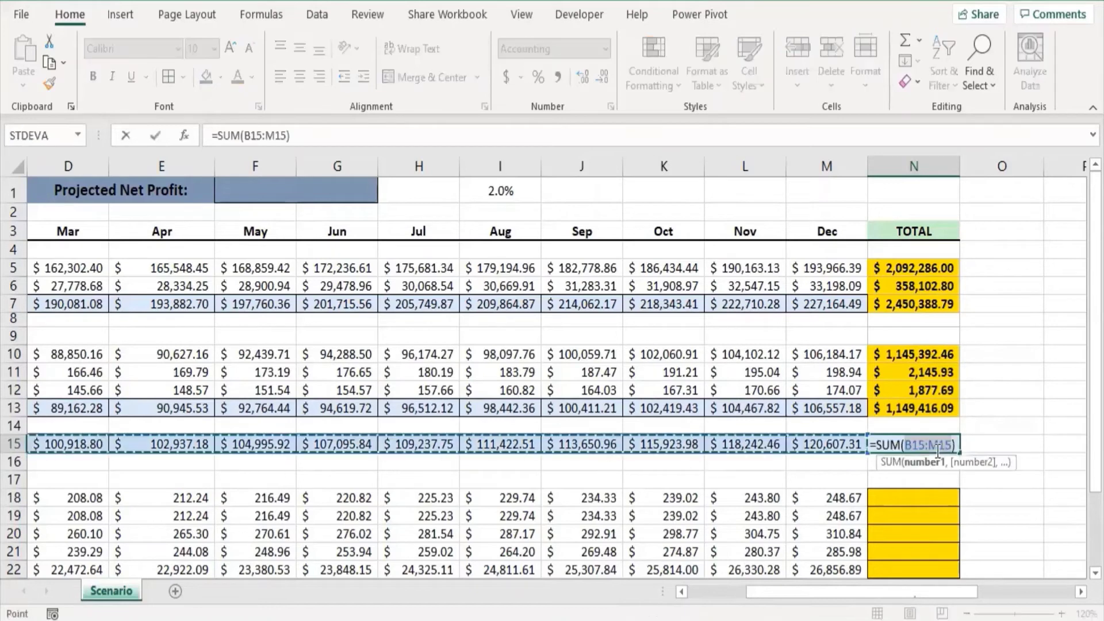
{"action": "key", "text": "Return"}
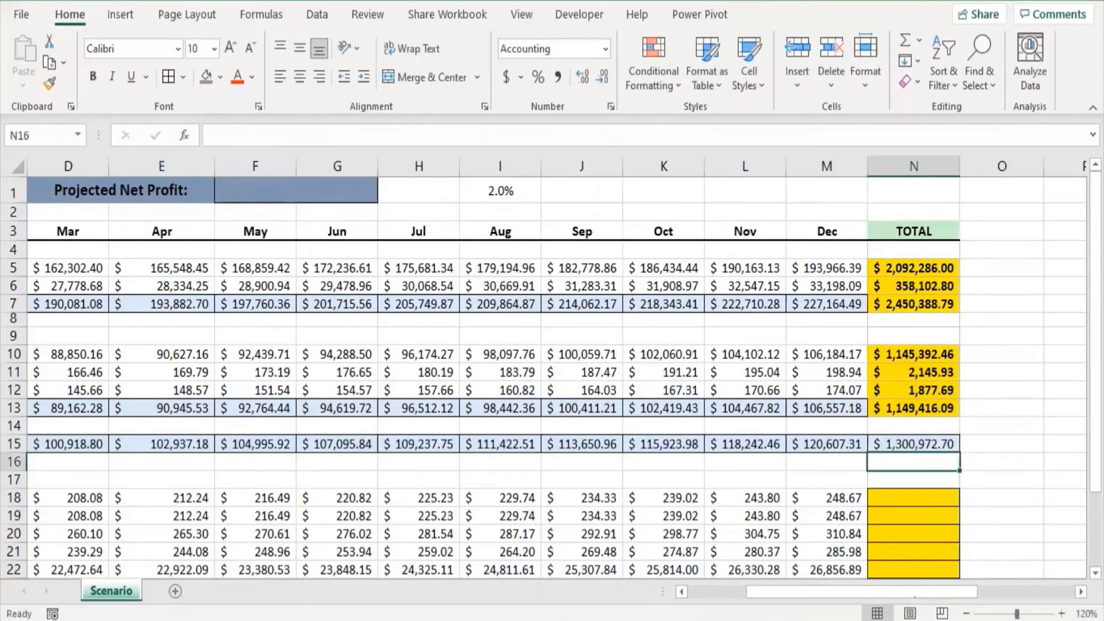
Step: Total the year's Advertising expense in N18 with =SUM(B18:M18) and fill it down through Total Expenses in N25
{"action": "left_click_drag", "start_coordinate": [1095, 264], "coordinate": [1096, 336]}
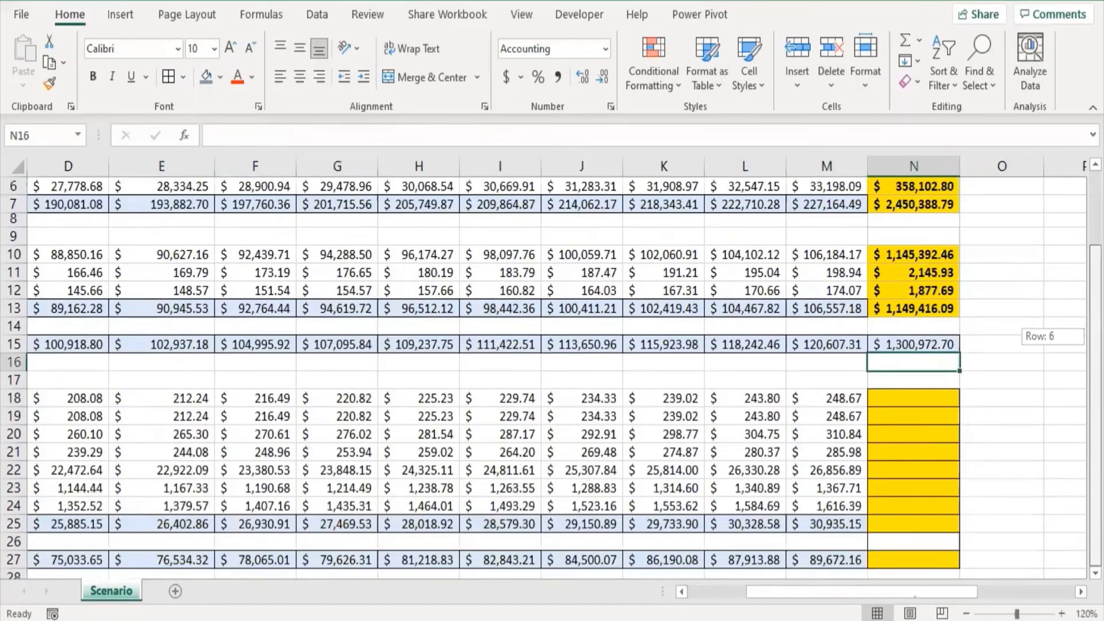
{"action": "left_click", "coordinate": [905, 399]}
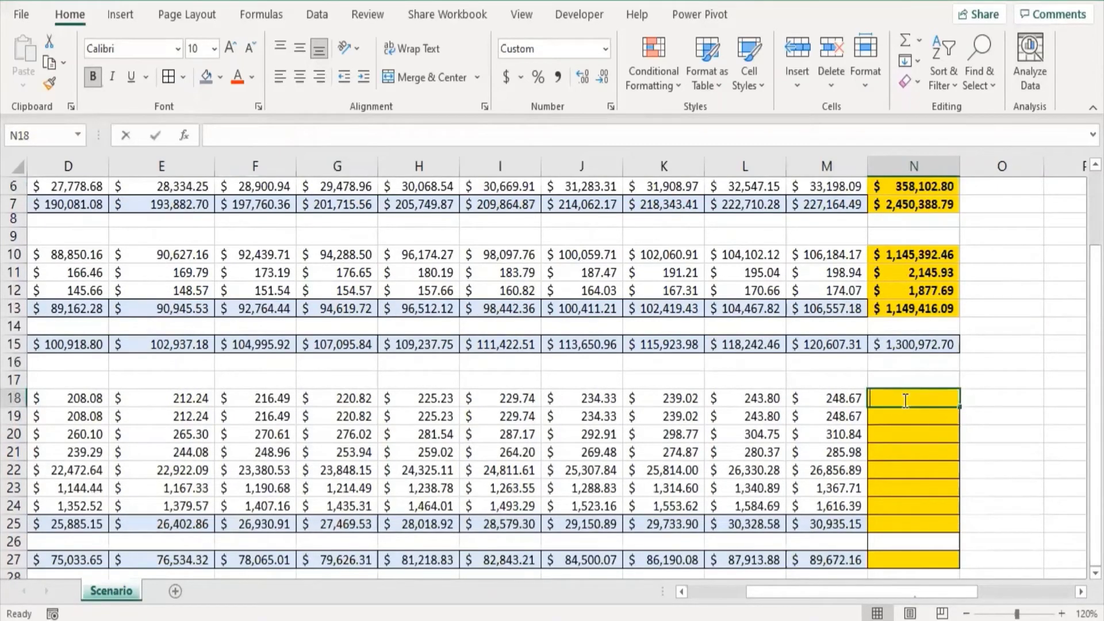
{"action": "key", "text": "alt+equal"}
{"action": "key", "text": "Return"}
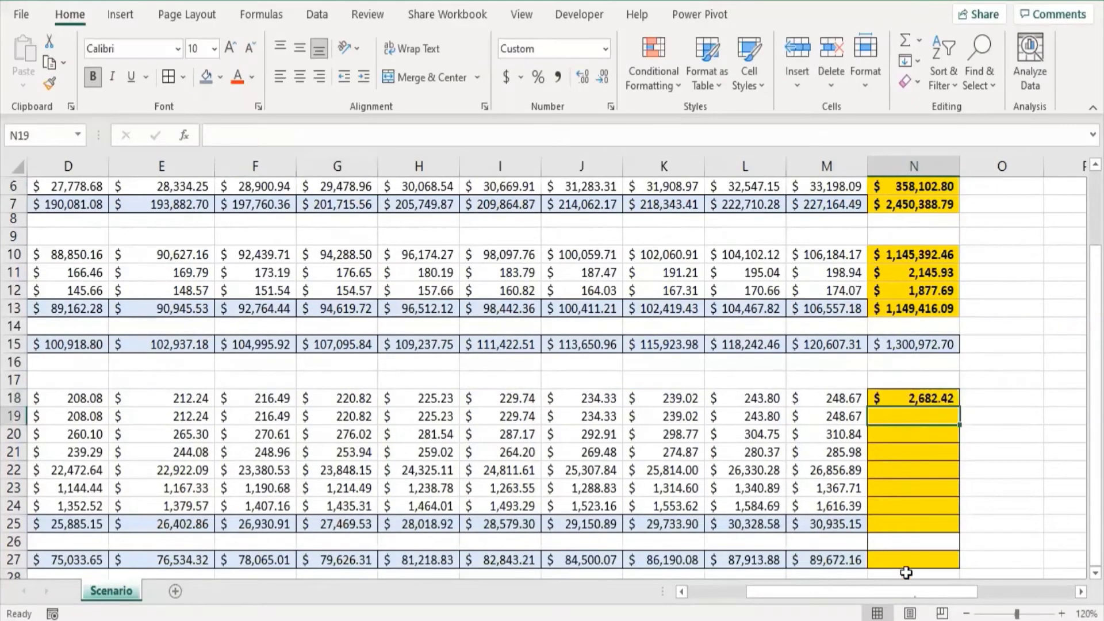
{"action": "mouse_move", "coordinate": [914, 591]}
{"action": "left_mouse_down"}
{"action": "mouse_move", "coordinate": [856, 591]}
{"action": "mouse_move", "coordinate": [911, 591]}
{"action": "mouse_move", "coordinate": [896, 591]}
{"action": "left_mouse_up"}
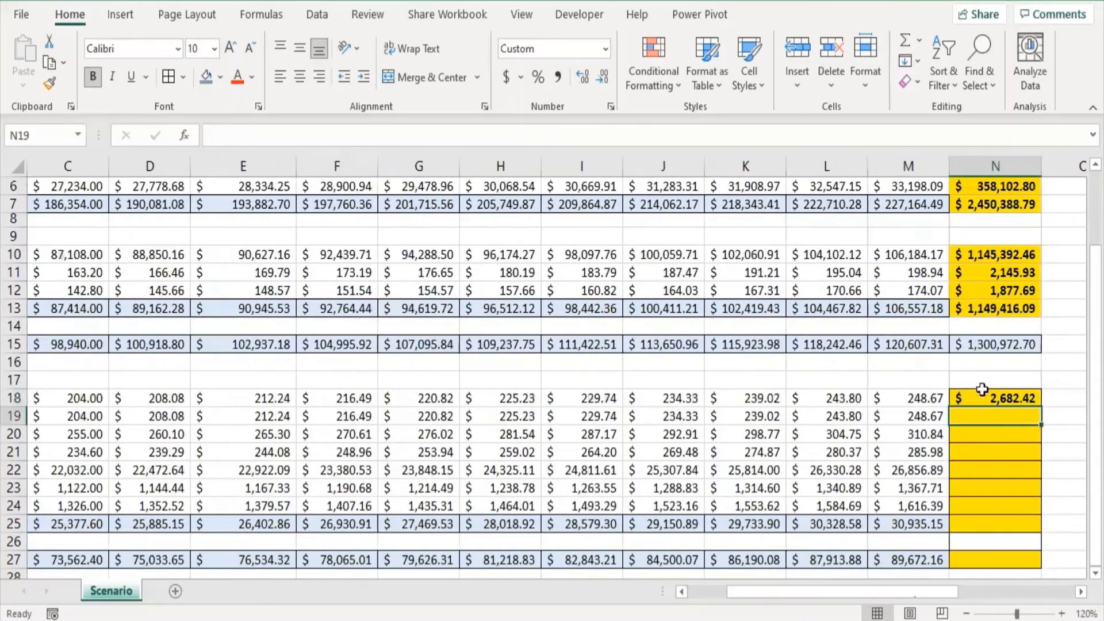
{"action": "left_click", "coordinate": [1034, 400]}
{"action": "left_click_drag", "start_coordinate": [1040, 406], "coordinate": [1026, 528]}
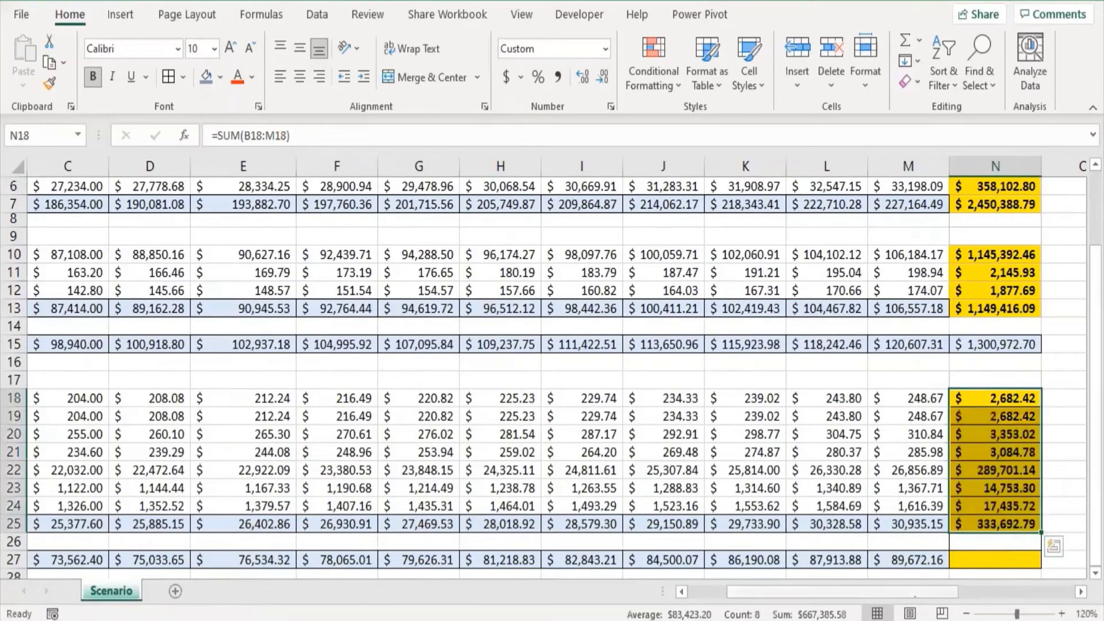
Step: Check the Total Expenses sum in N25 and total the year's Net Profit in N27 with =SUM(B27:M27)
{"action": "mouse_move", "coordinate": [860, 591]}
{"action": "left_mouse_down"}
{"action": "mouse_move", "coordinate": [822, 591]}
{"action": "mouse_move", "coordinate": [880, 591]}
{"action": "left_mouse_up"}
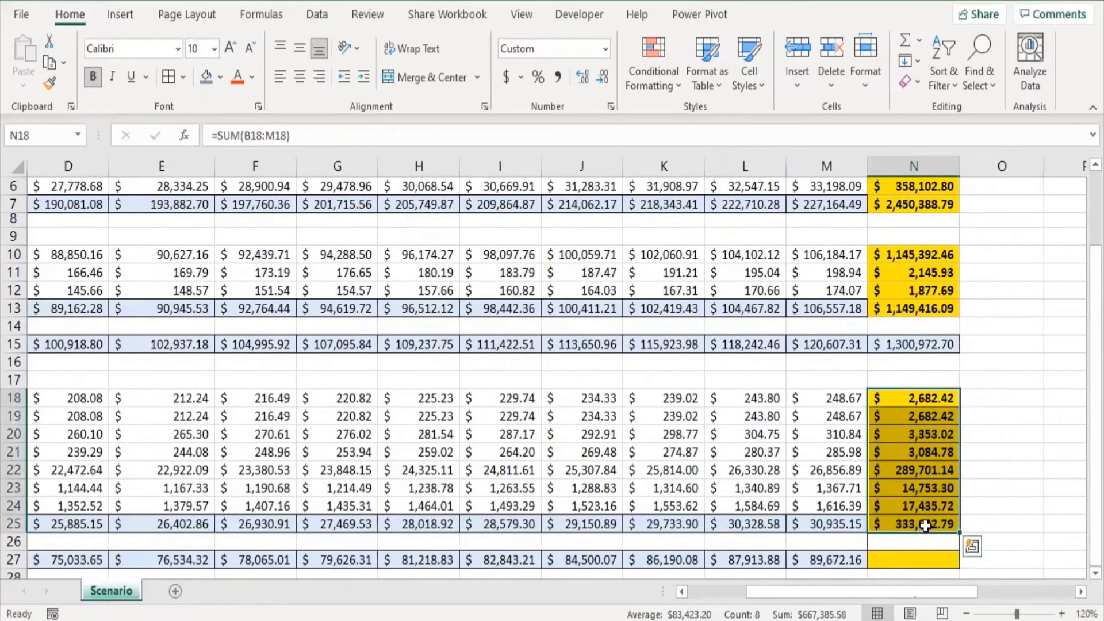
{"action": "left_click", "coordinate": [924, 525]}
{"action": "scroll", "coordinate": [1006, 483], "scroll_direction": "down", "scroll_amount": 3}
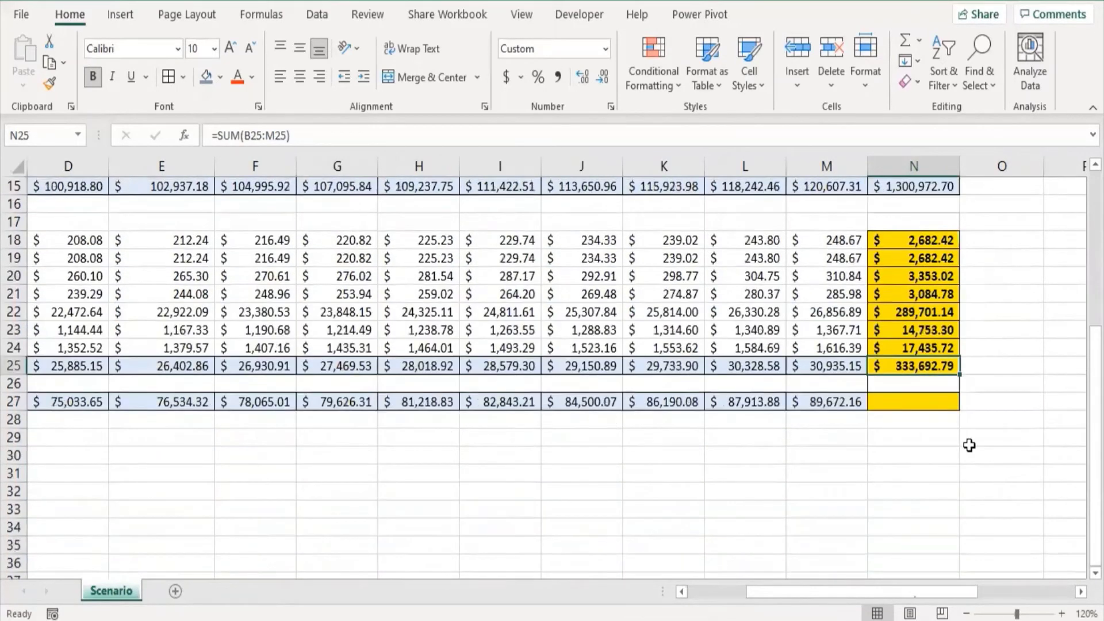
{"action": "left_click", "coordinate": [933, 407]}
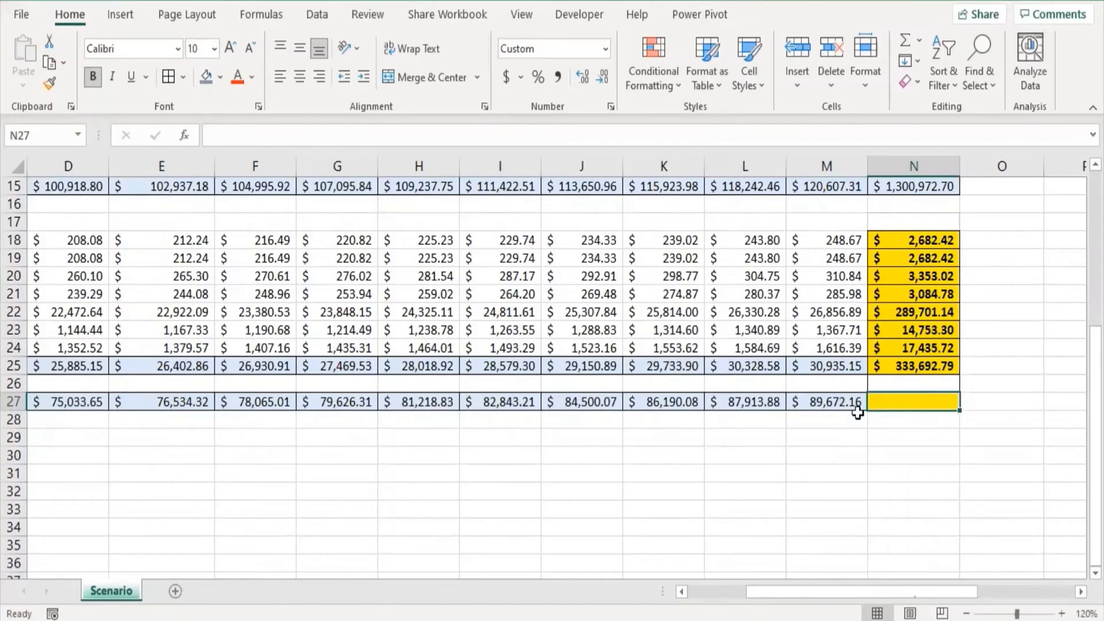
{"action": "key", "text": "alt+equal"}
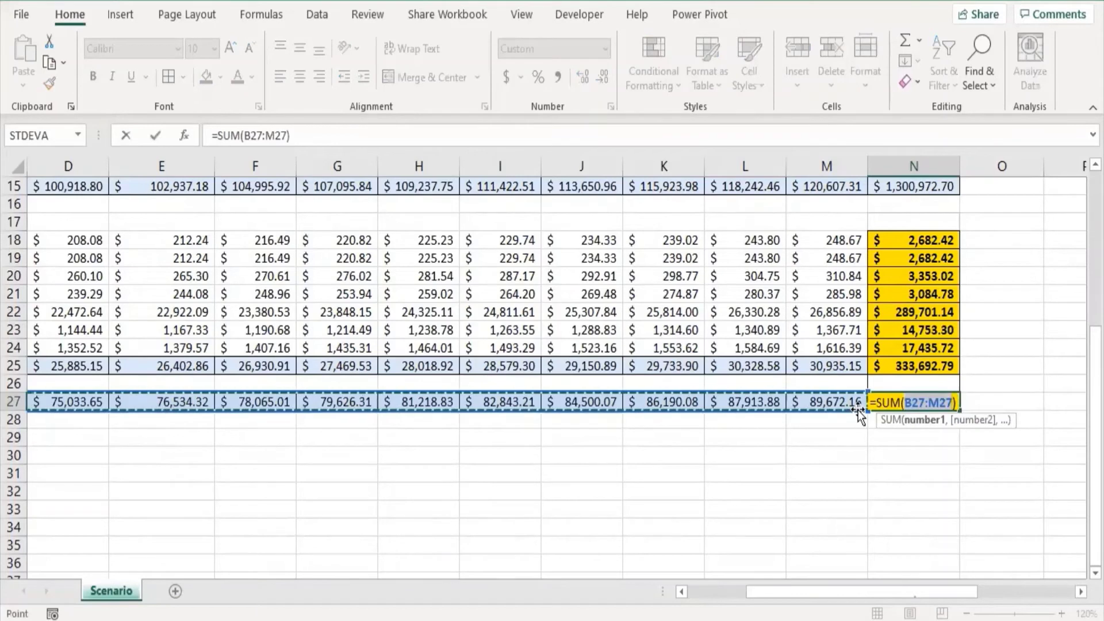
{"action": "key", "text": "Return"}
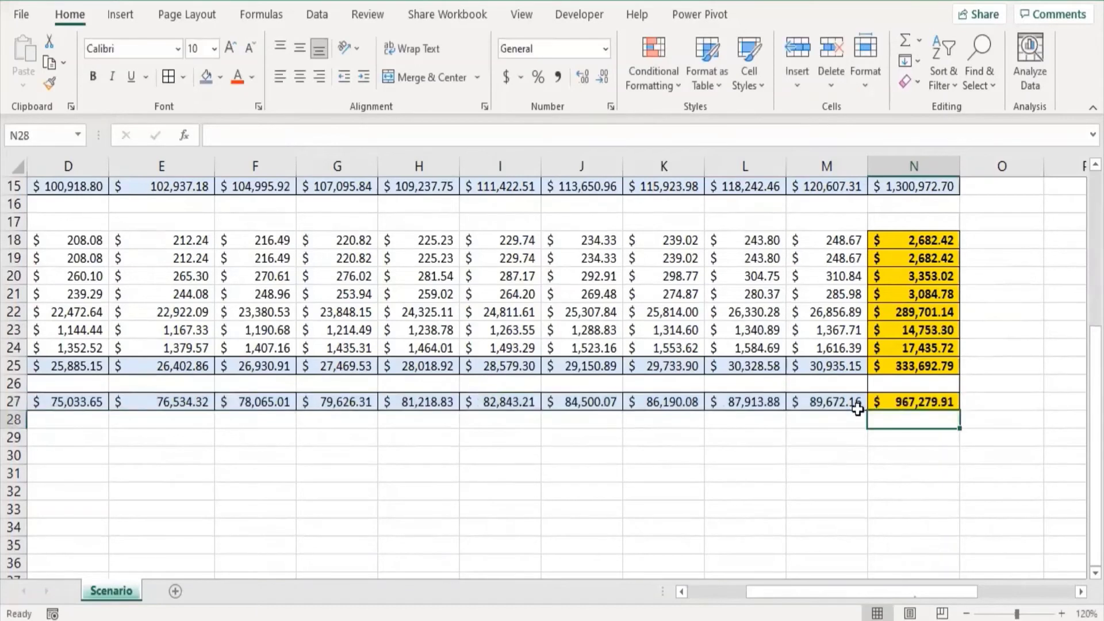
Step: Link the Projected Net Profit cell F1 to the yearly Net Profit total with =N27
{"action": "left_click", "coordinate": [930, 401]}
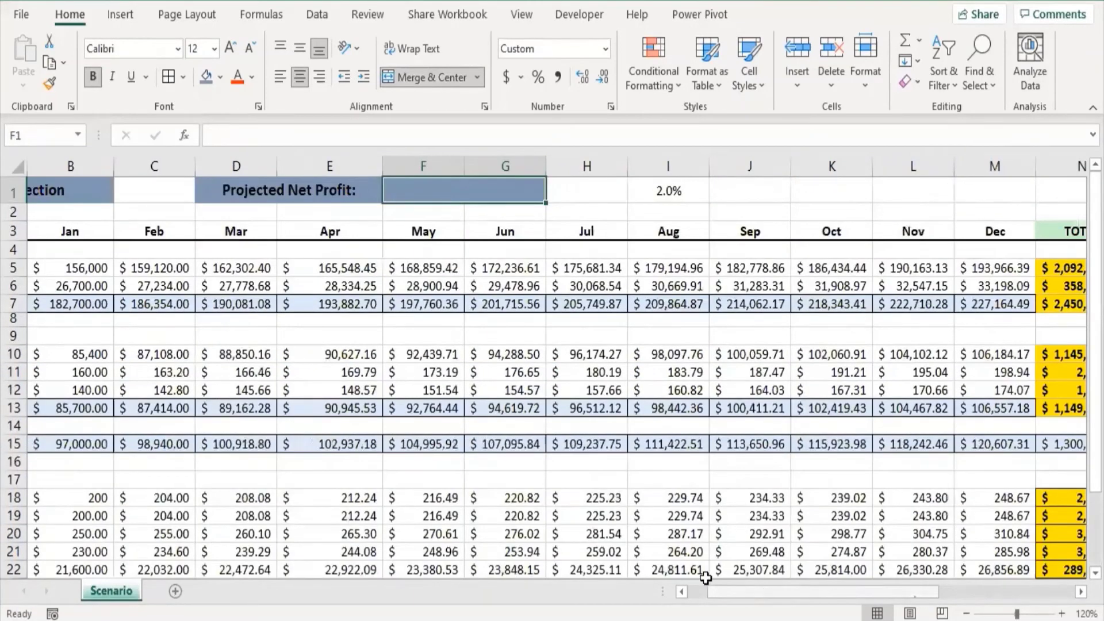
{"action": "scroll", "coordinate": [581, 379], "scroll_direction": "left", "scroll_amount": 1}
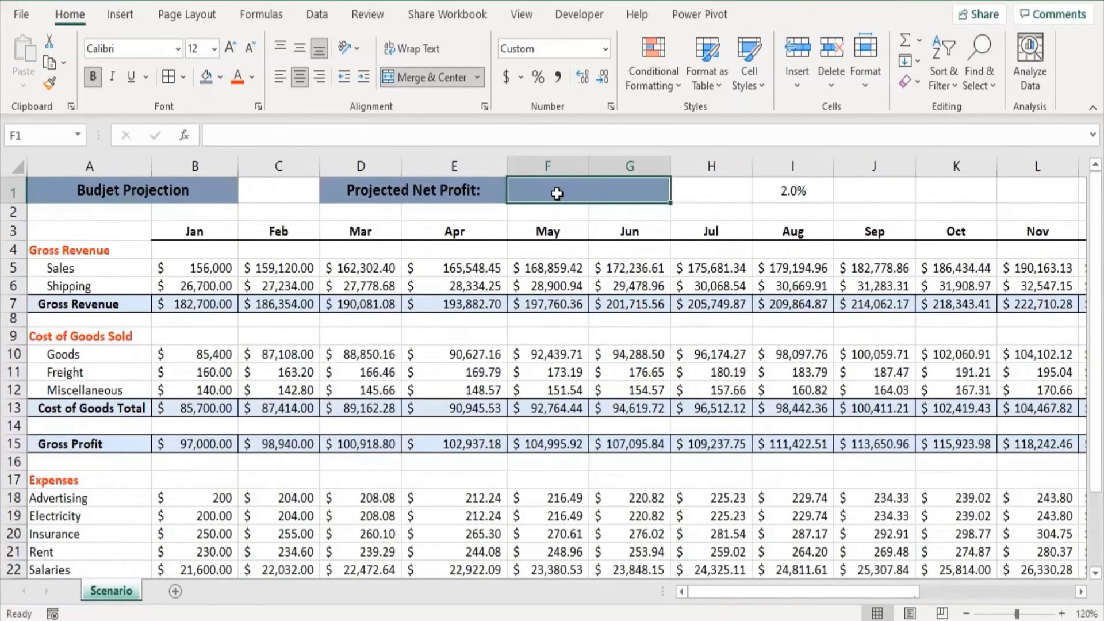
{"action": "type", "text": "="}
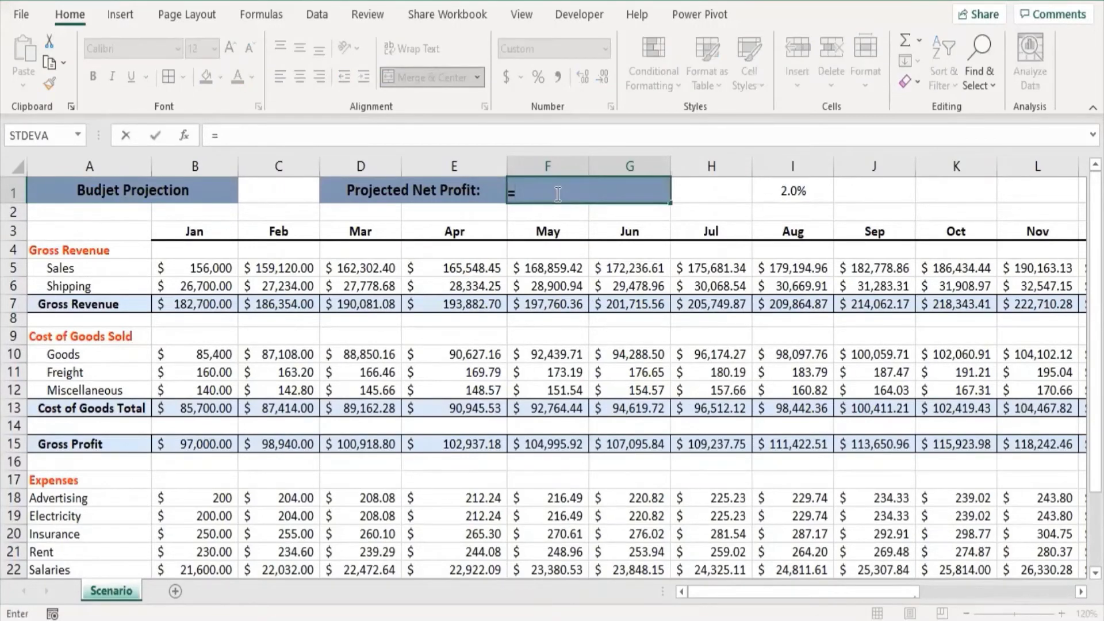
{"action": "type", "text": "N"}
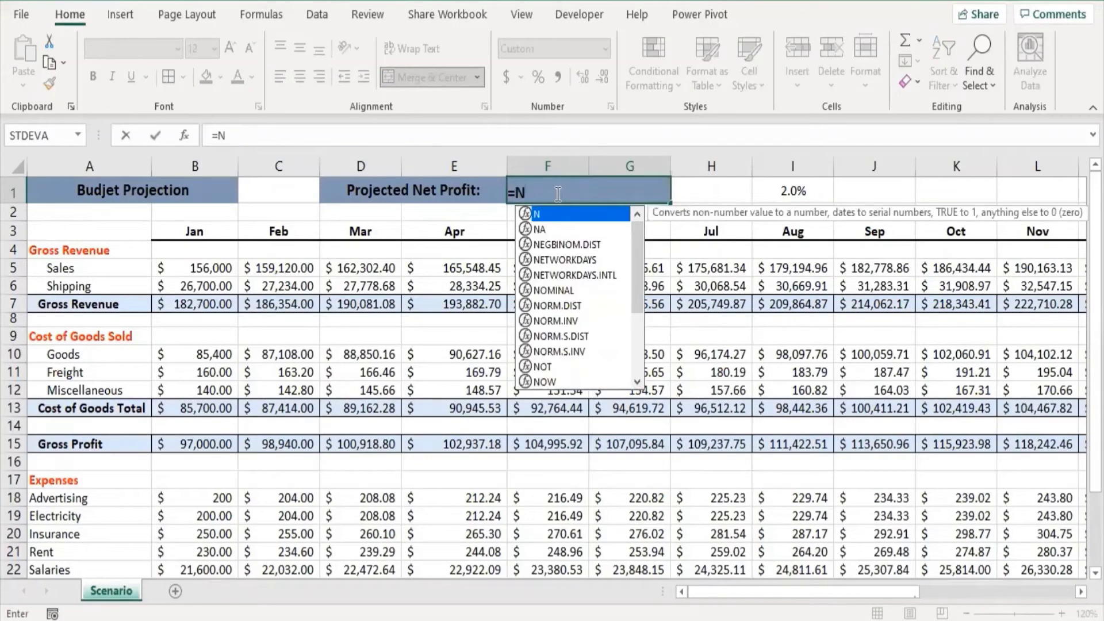
{"action": "type", "text": "27"}
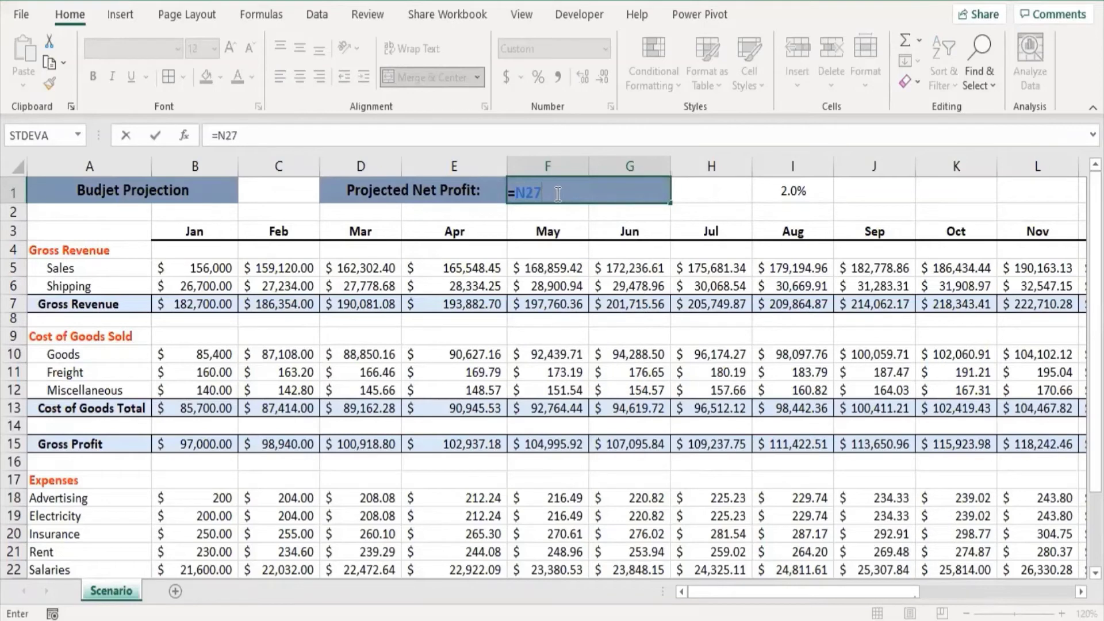
{"action": "key", "text": "Return"}
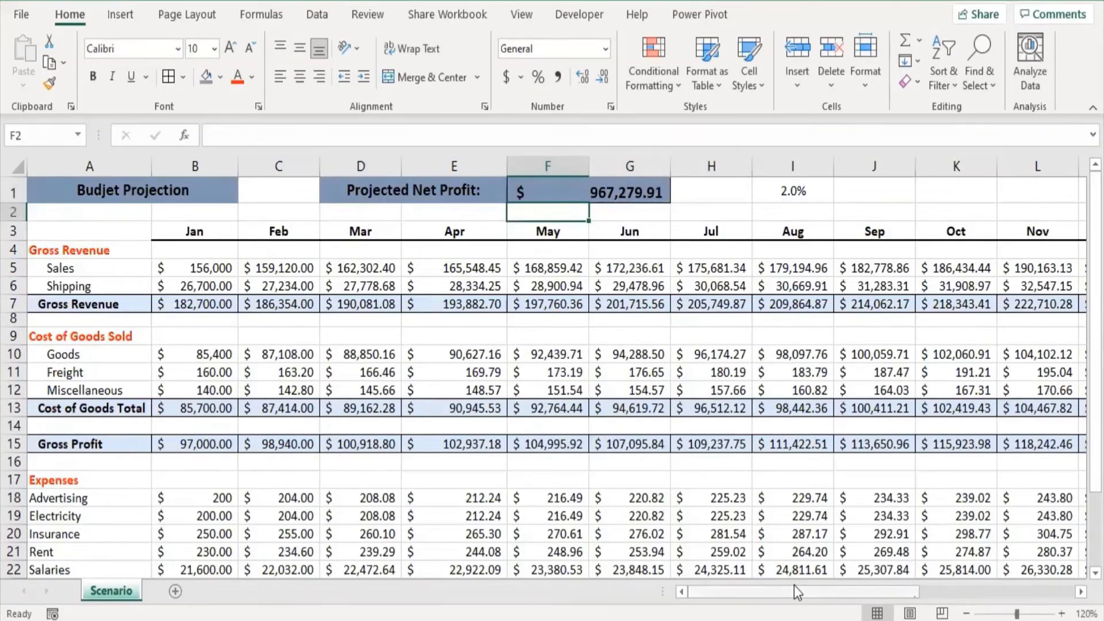
{"action": "scroll", "coordinate": [725, 520], "scroll_direction": "down", "scroll_amount": 5}
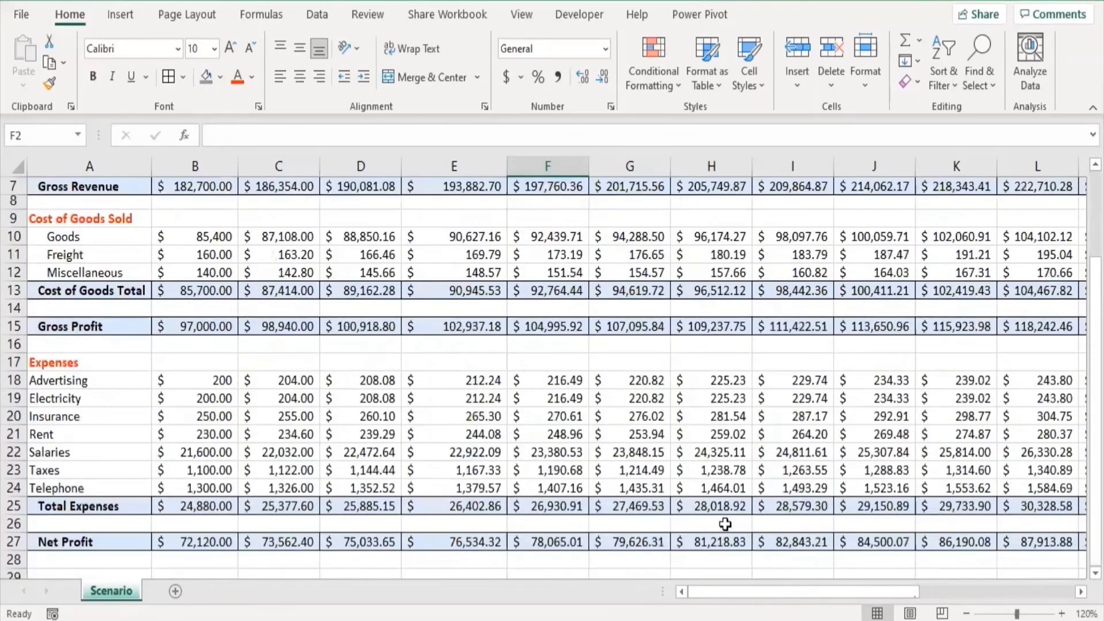
{"action": "scroll", "coordinate": [738, 544], "scroll_direction": "up", "scroll_amount": 4}
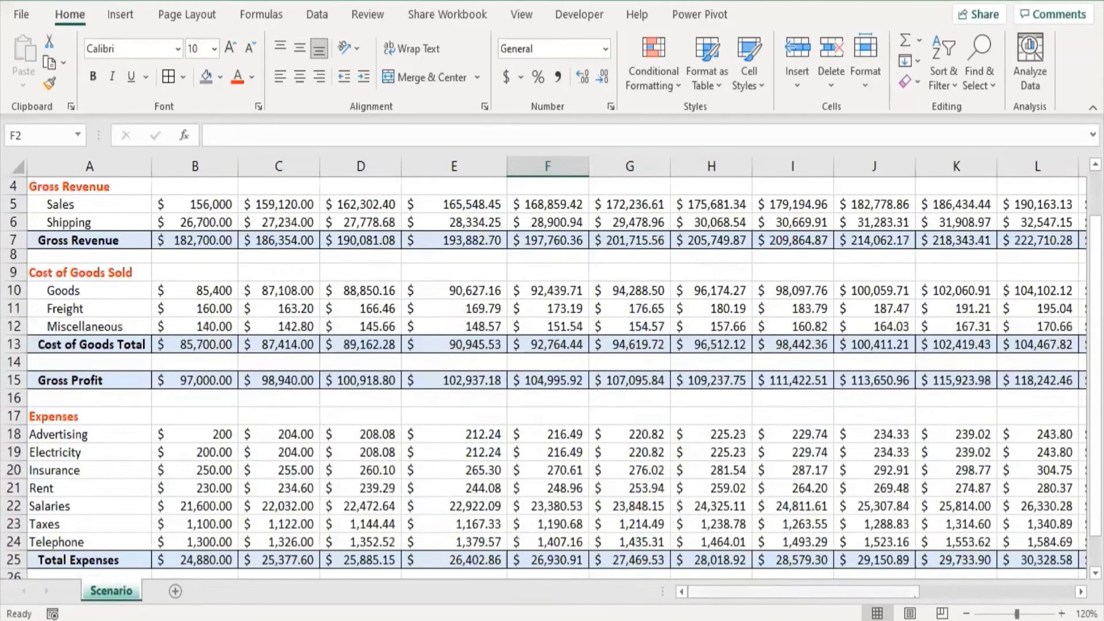
{"action": "mouse_move", "coordinate": [748, 591]}
{"action": "left_mouse_down"}
{"action": "mouse_move", "coordinate": [776, 592]}
{"action": "mouse_move", "coordinate": [756, 589]}
{"action": "left_mouse_up"}
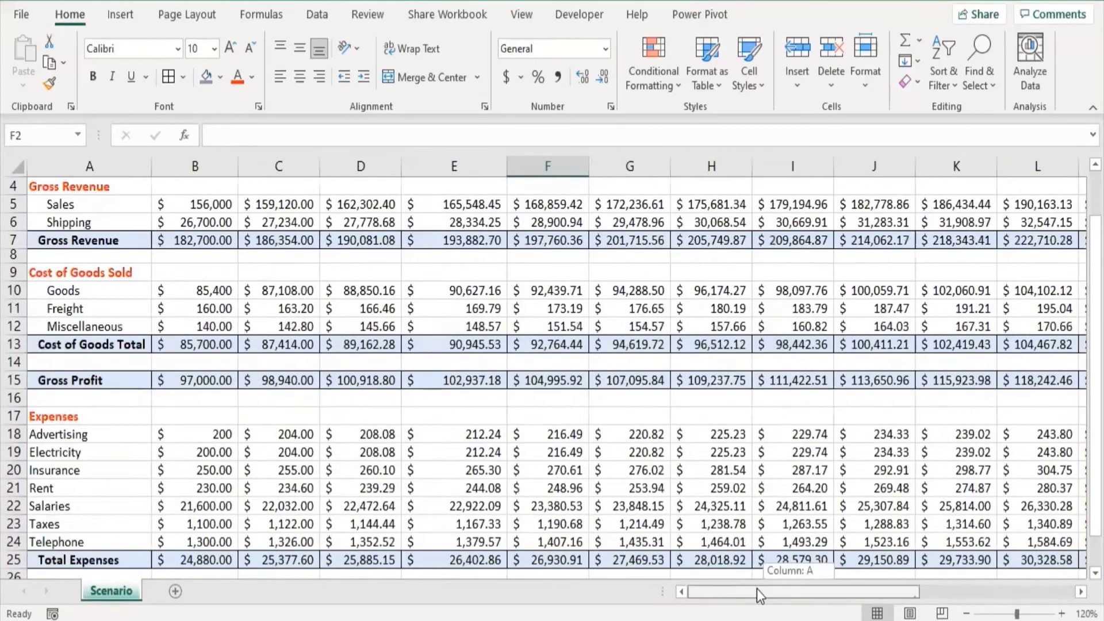
{"action": "scroll", "coordinate": [657, 486], "scroll_direction": "up", "scroll_amount": 1}
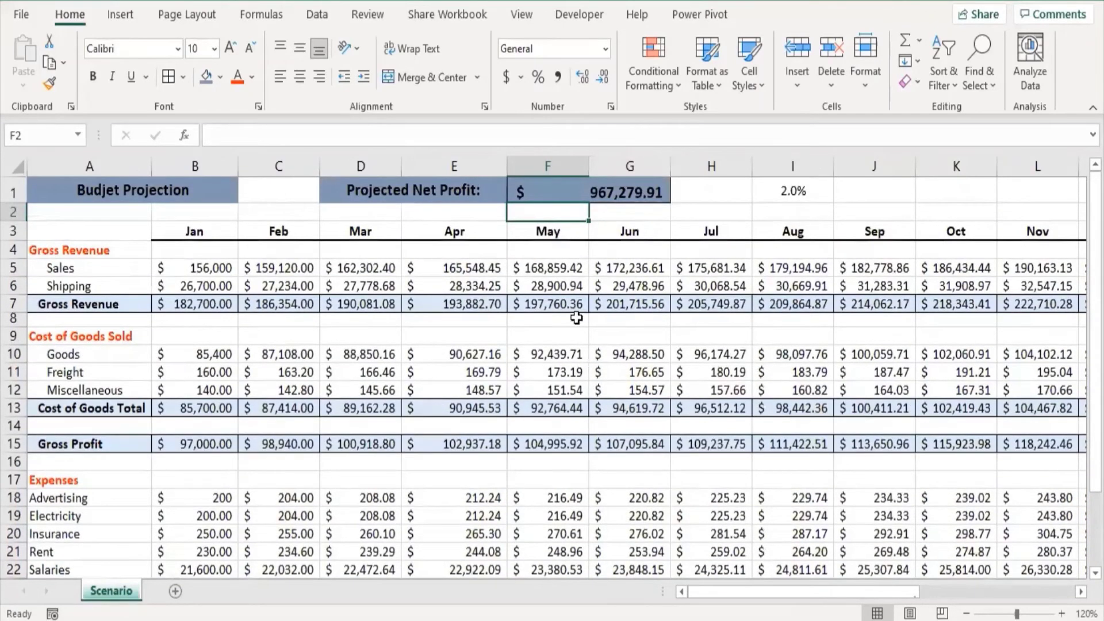
Step: Review the Projected Net Profit cell and the January Sales, Shipping and Goods inputs in B5, B6 and B10
{"action": "left_click", "coordinate": [605, 183]}
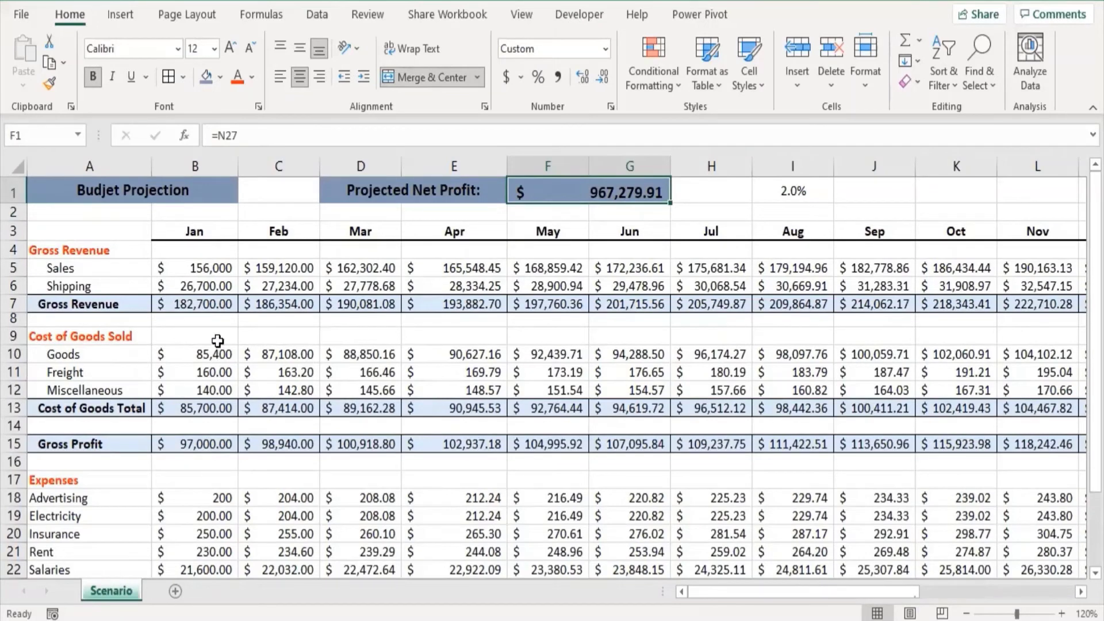
{"action": "left_click", "coordinate": [211, 269]}
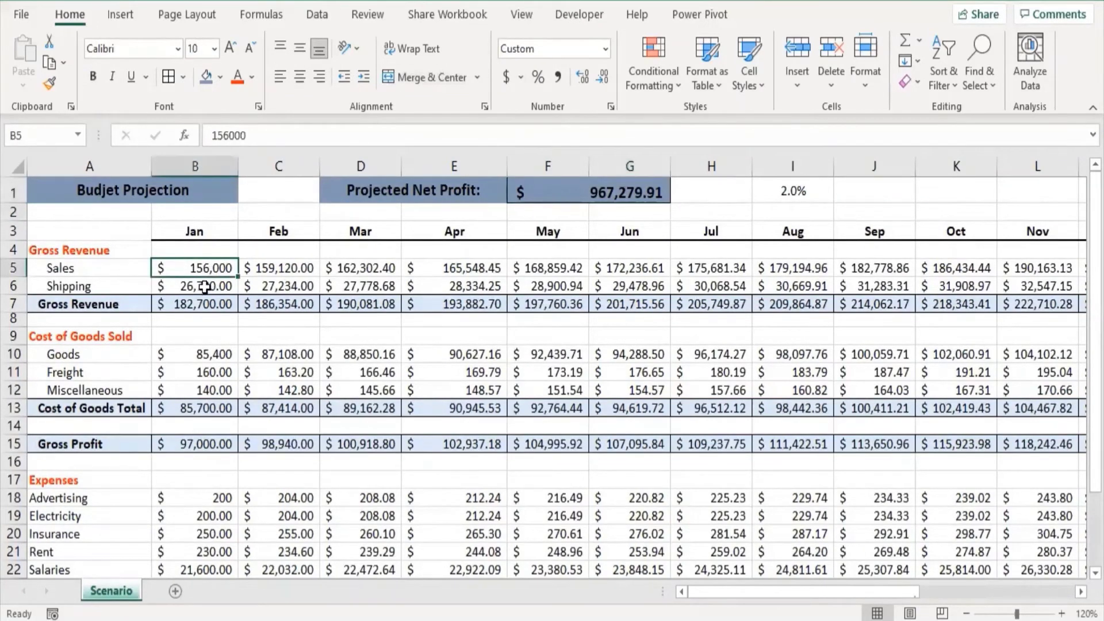
{"action": "left_click", "coordinate": [211, 286]}
{"action": "left_click", "coordinate": [211, 357]}
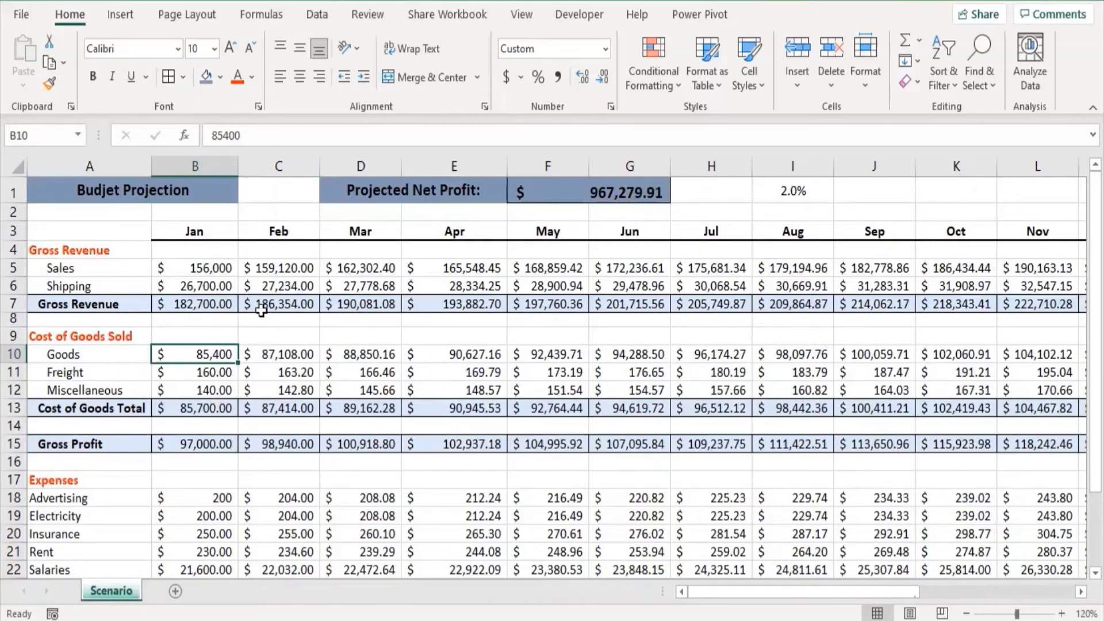
{"action": "left_click", "coordinate": [216, 267]}
{"action": "left_click", "coordinate": [209, 284]}
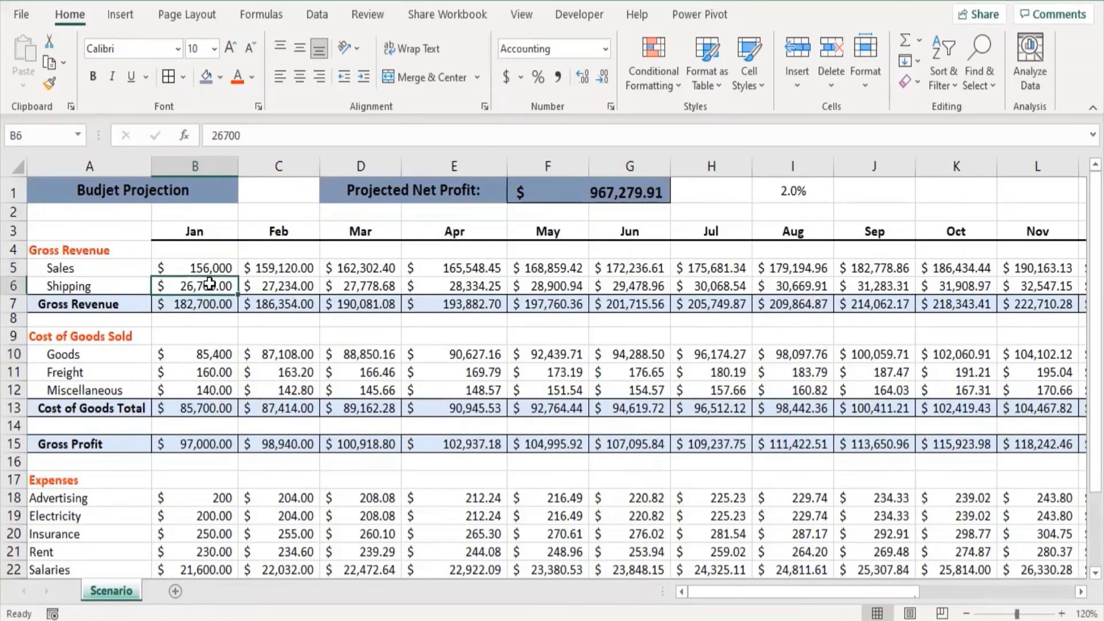
{"action": "left_click", "coordinate": [211, 352]}
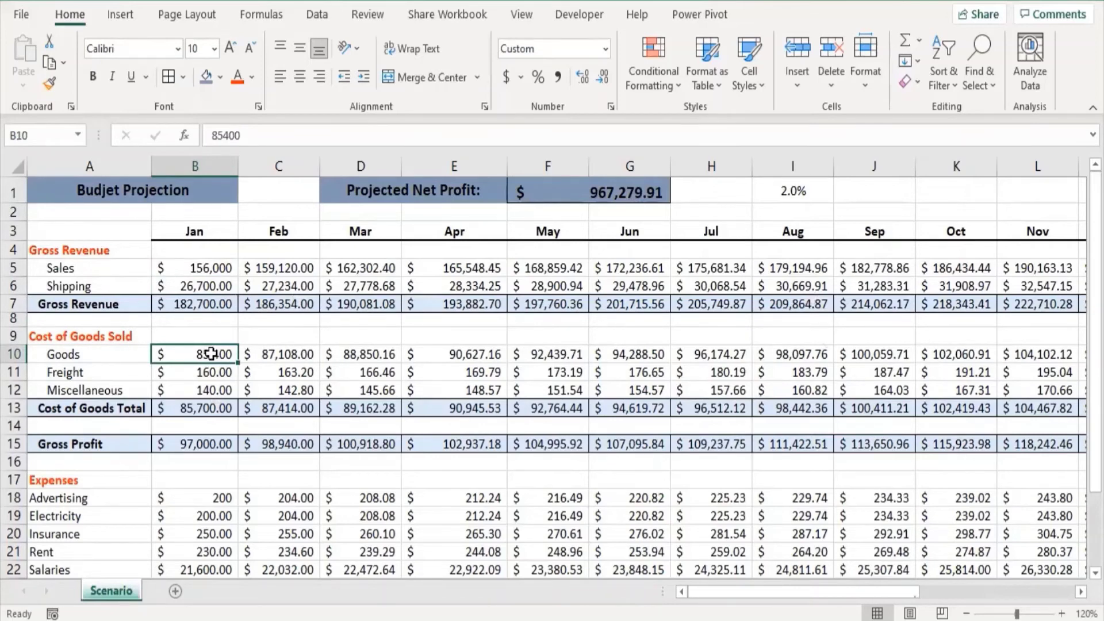
{"action": "left_click", "coordinate": [202, 269]}
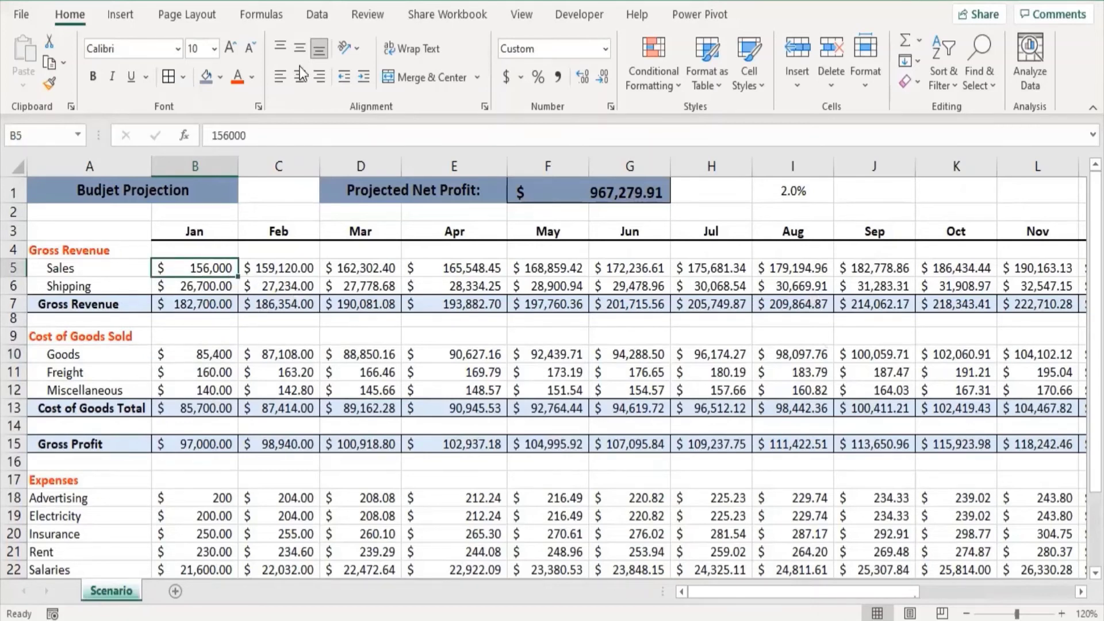
Step: Open the Scenario Manager and start a new scenario named "Original Values"
{"action": "left_click", "coordinate": [317, 18]}
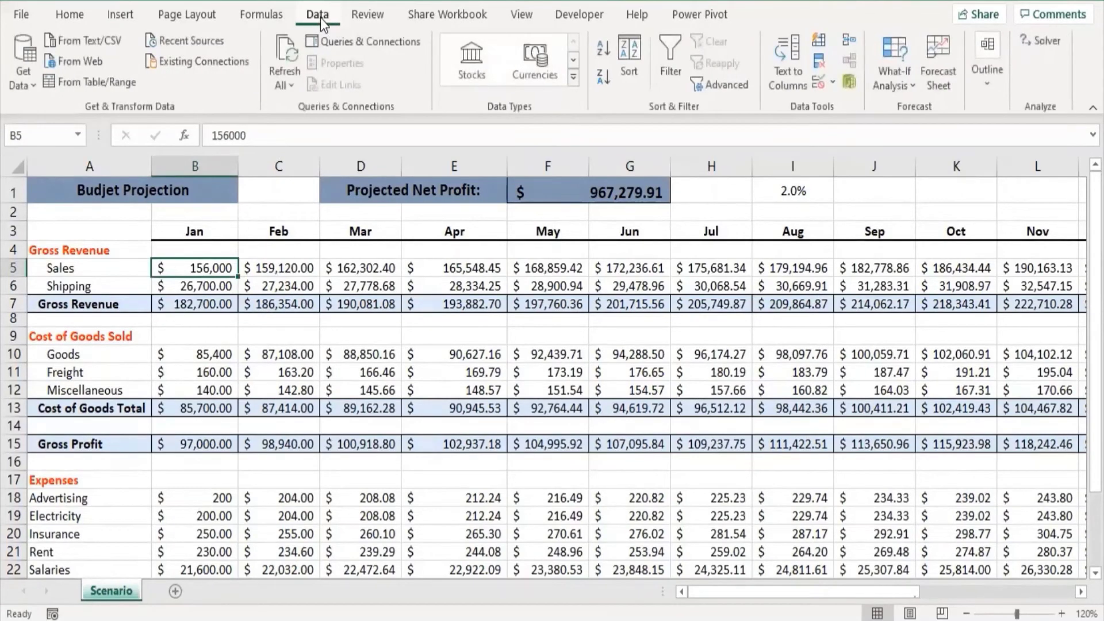
{"action": "left_click", "coordinate": [892, 85]}
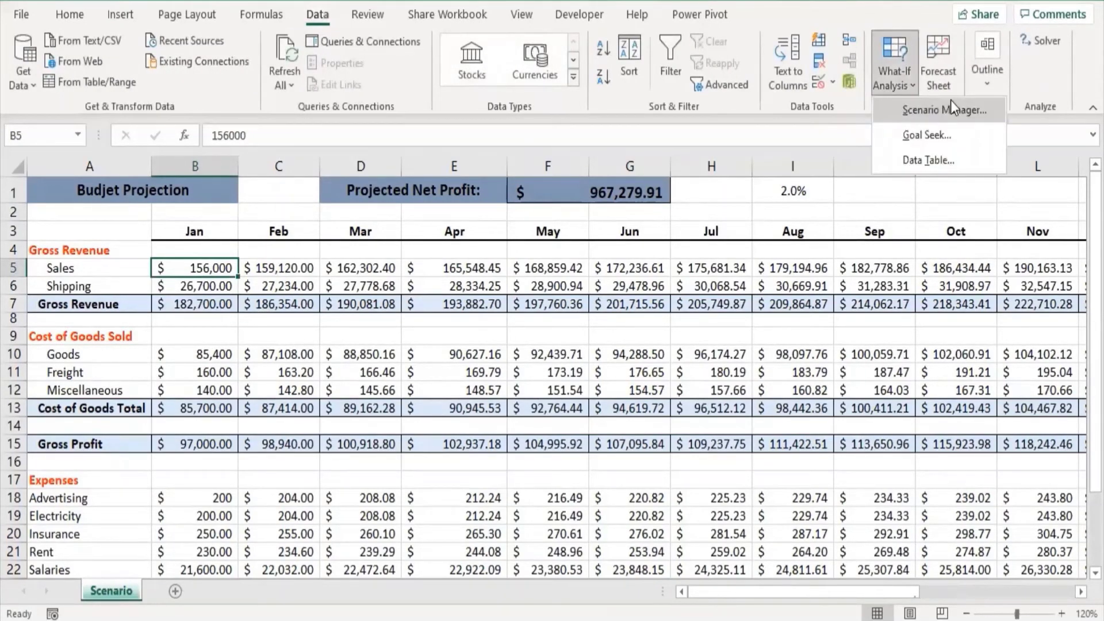
{"action": "left_click", "coordinate": [926, 117]}
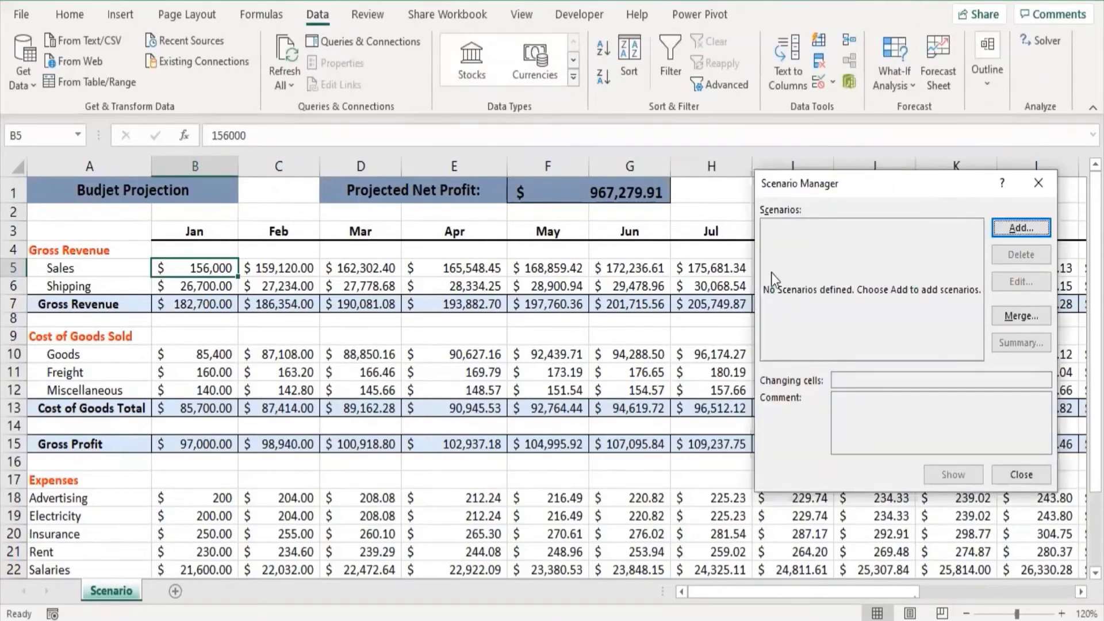
{"action": "left_click_drag", "start_coordinate": [834, 183], "coordinate": [686, 265]}
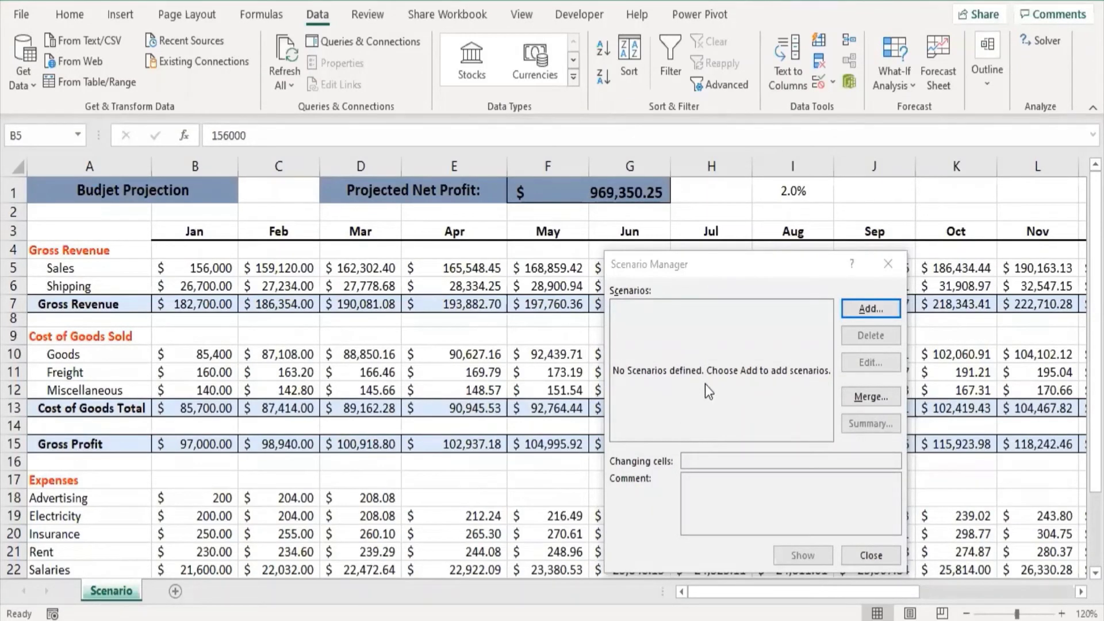
{"action": "left_click", "coordinate": [858, 310]}
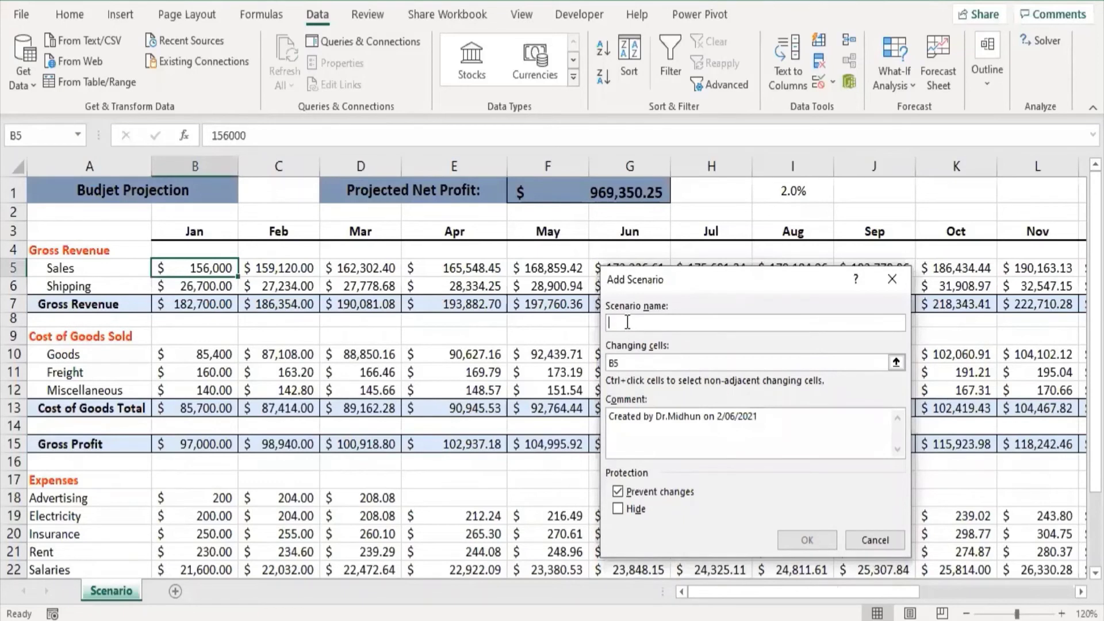
{"action": "type", "text": "Orig"}
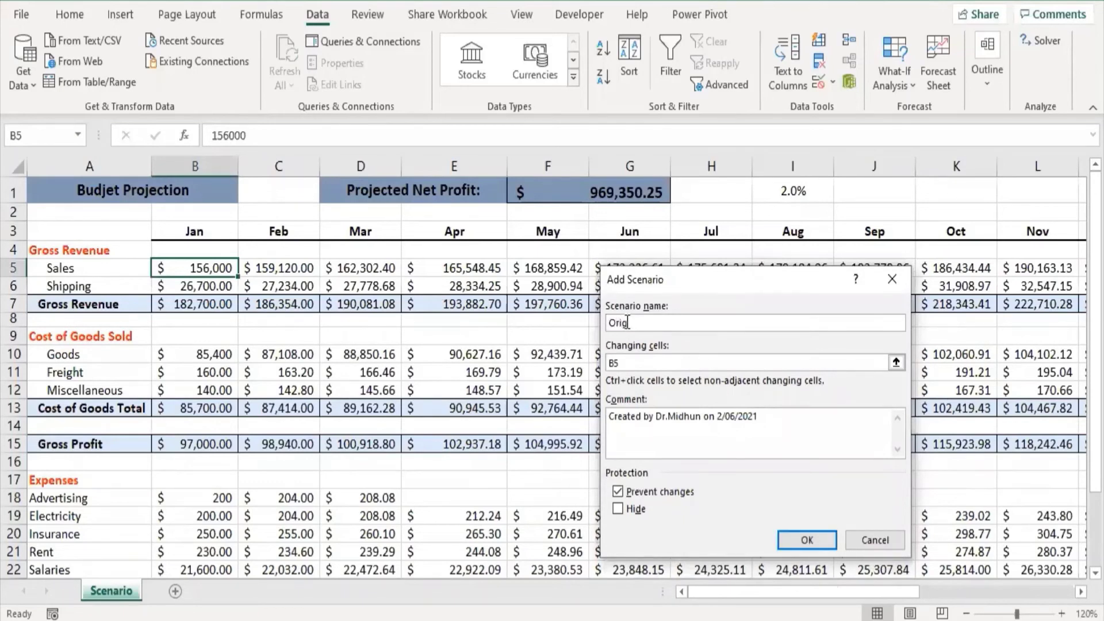
{"action": "type", "text": "inal Values"}
Step: Set the Original Values scenario's changing cells to B5:B6 and B10, and save it with the cells' current values
{"action": "left_click", "coordinate": [666, 360]}
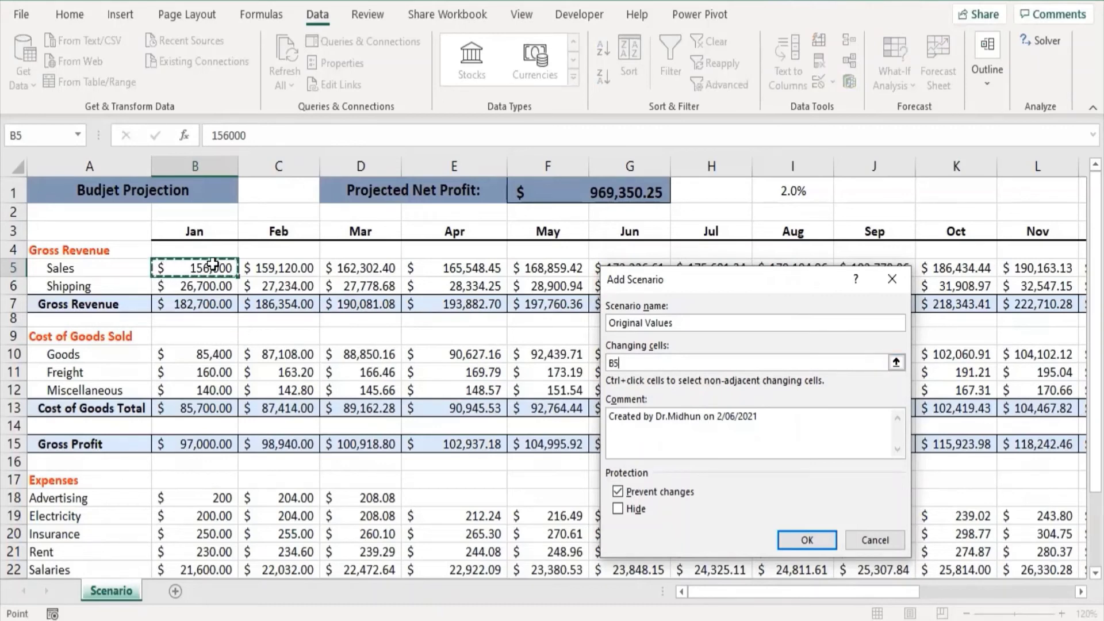
{"action": "left_click_drag", "start_coordinate": [212, 272], "coordinate": [210, 286]}
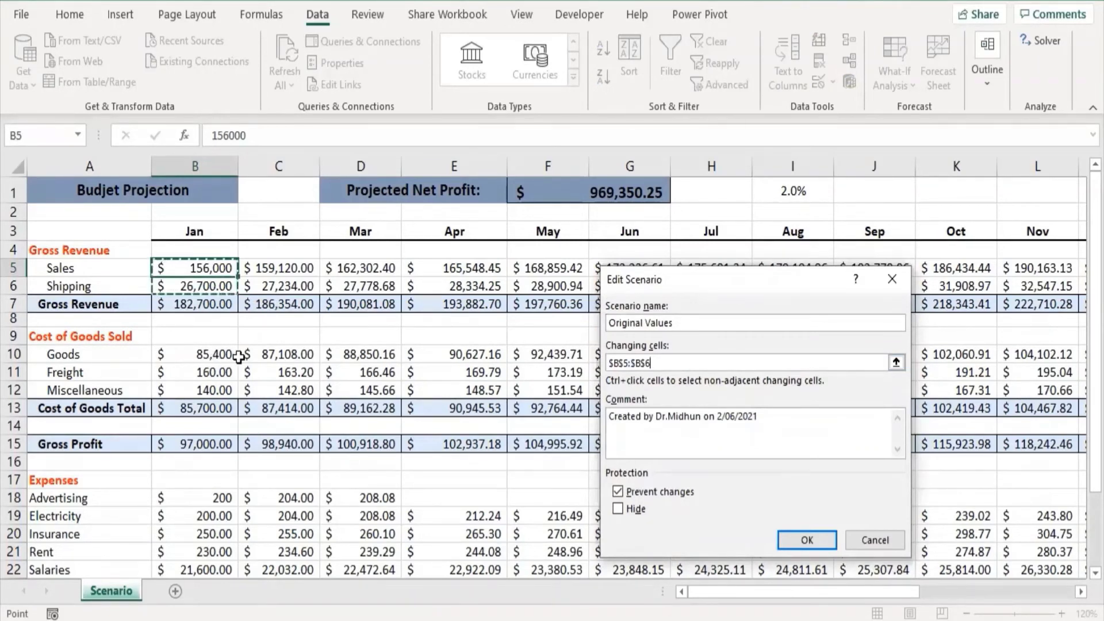
{"action": "left_click", "coordinate": [667, 363]}
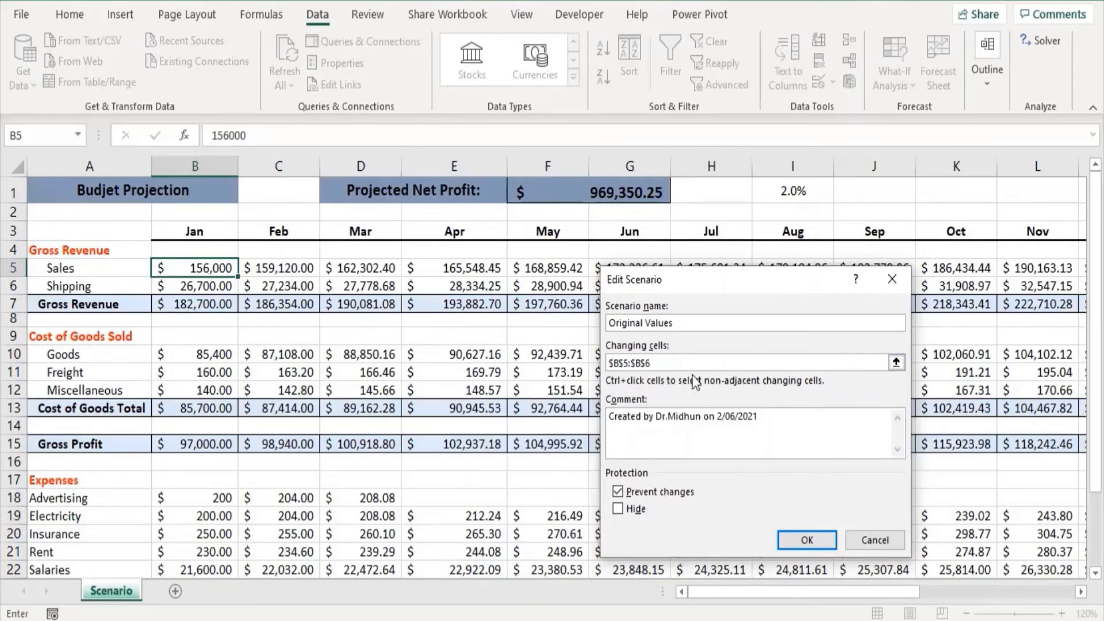
{"action": "left_click", "coordinate": [218, 352], "text": "ctrl"}
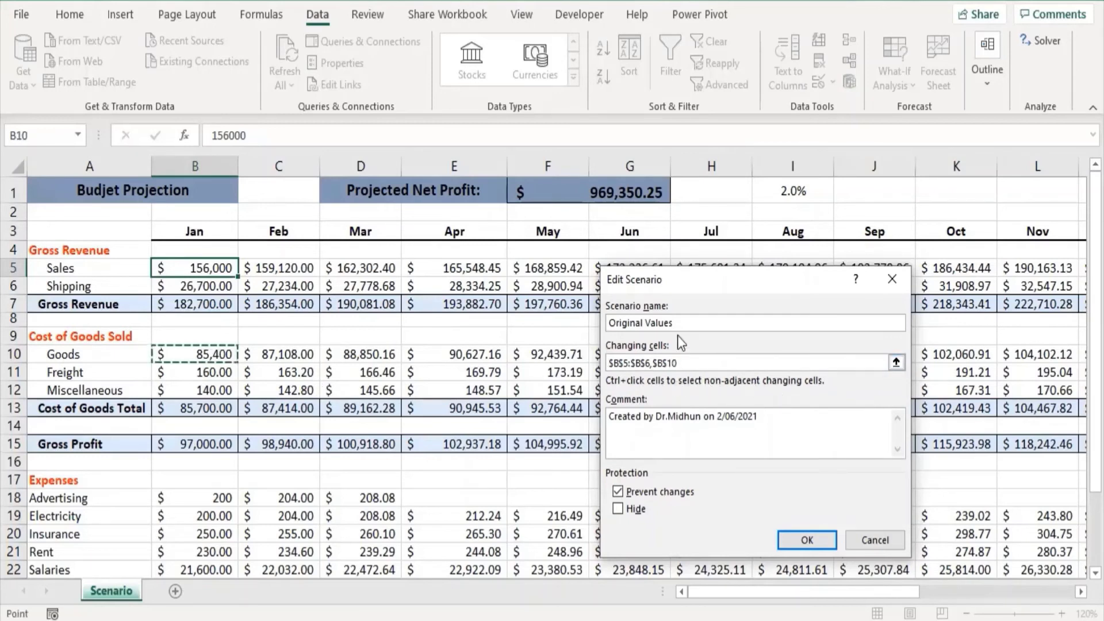
{"action": "left_click", "coordinate": [807, 541]}
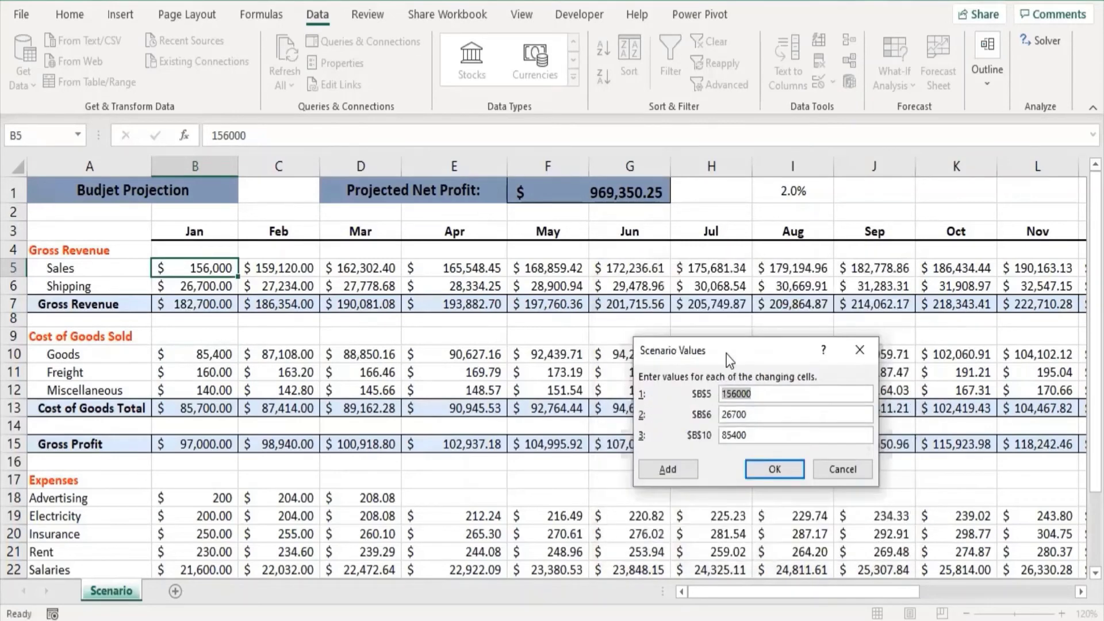
{"action": "left_click_drag", "start_coordinate": [729, 358], "coordinate": [539, 270]}
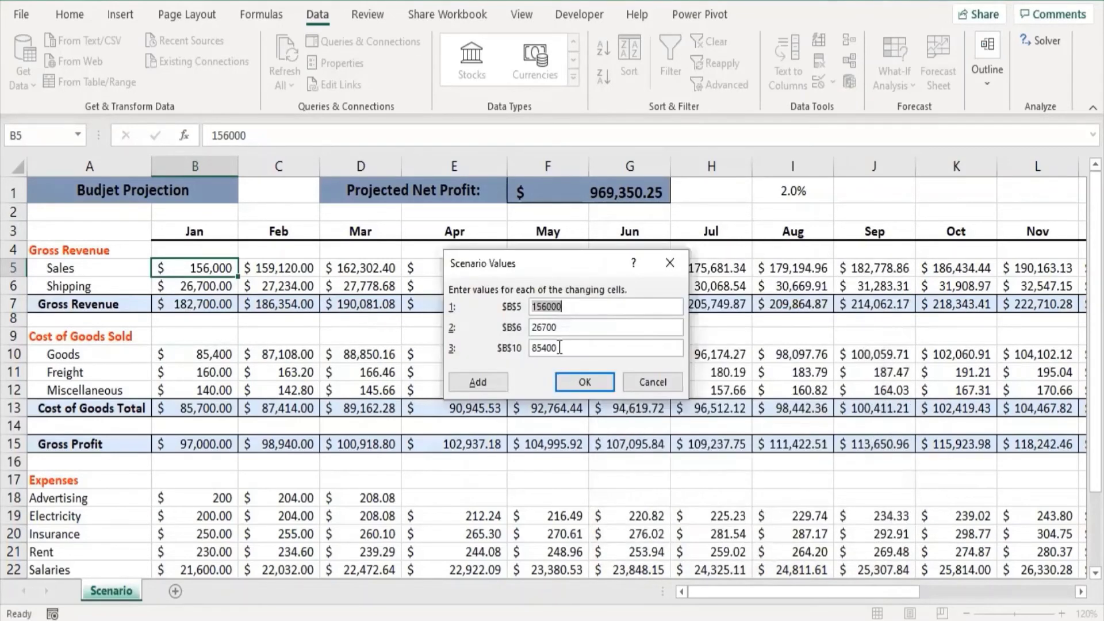
{"action": "left_click", "coordinate": [574, 326]}
{"action": "left_click", "coordinate": [584, 382]}
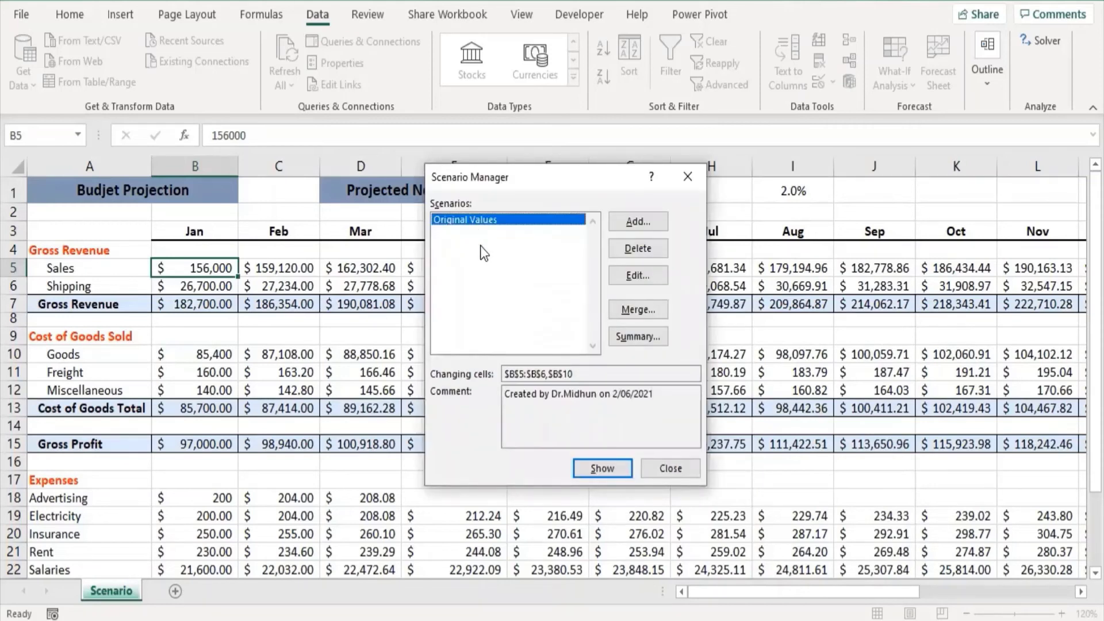
Step: Add a scenario named "Low Budget Sales" that uses the same changing cells B5:B6 and B10
{"action": "left_click", "coordinate": [643, 219]}
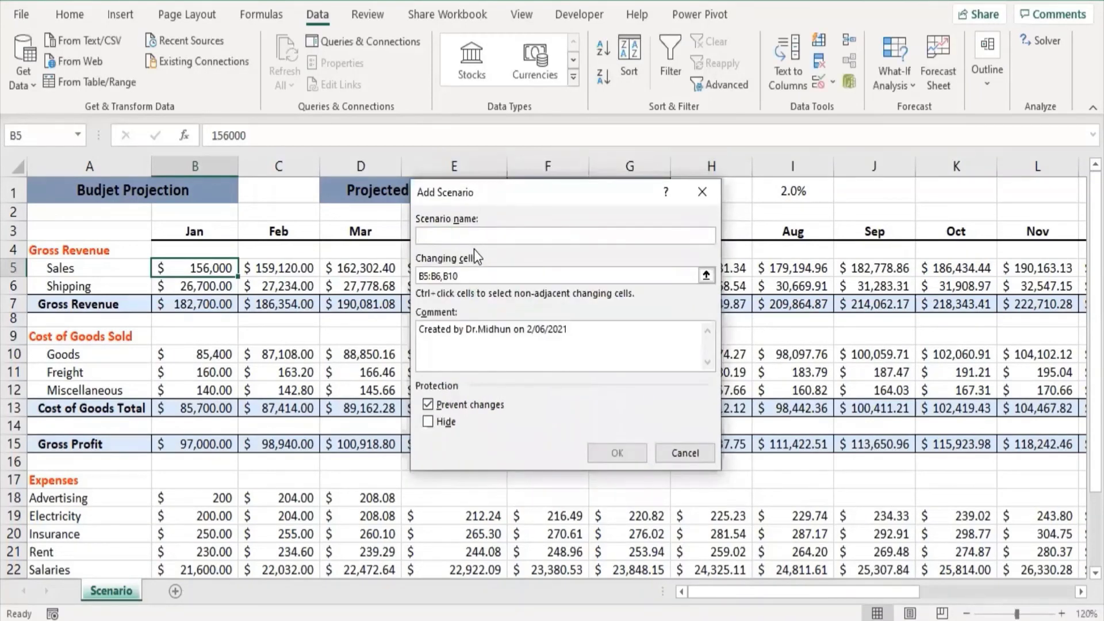
{"action": "type", "text": "Low Budget Sales"}
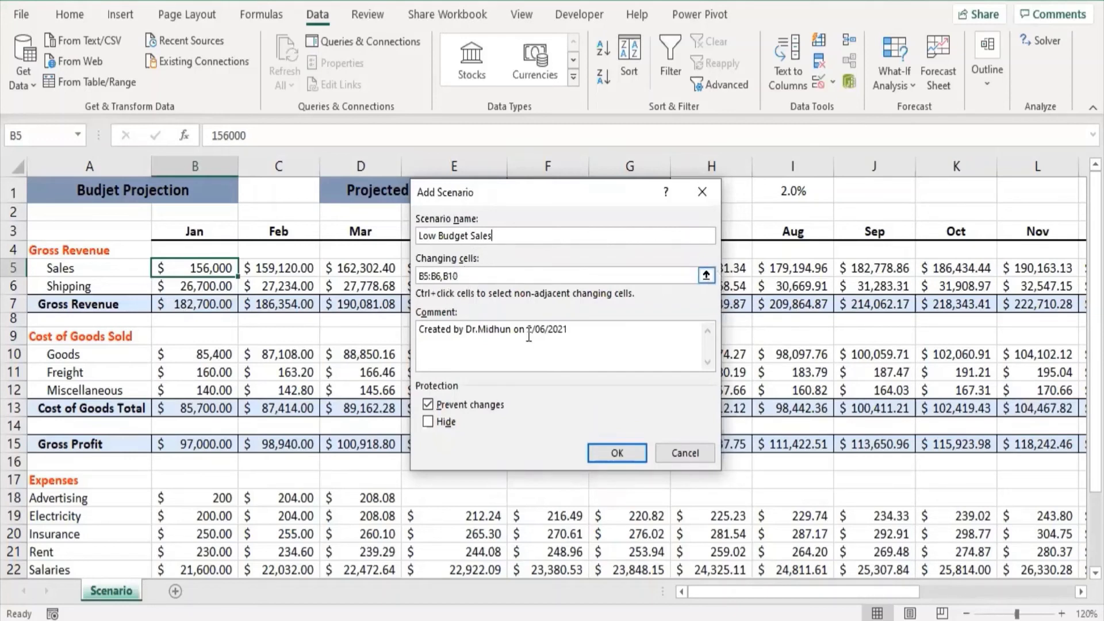
{"action": "left_click", "coordinate": [590, 456]}
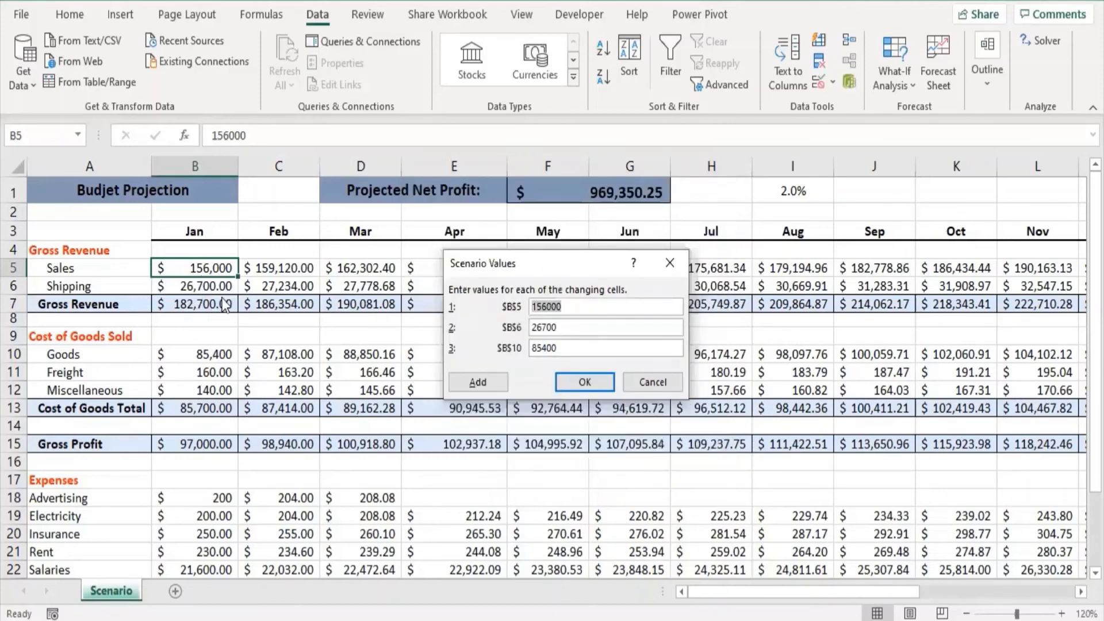
Step: Set the Low Budget Sales values to 135000 for B5 and 22500 for B6, and save the scenario
{"action": "left_click", "coordinate": [571, 307]}
{"action": "key", "text": "BackSpace"}
{"action": "key", "text": "BackSpace"}
{"action": "key", "text": "BackSpace"}
{"action": "key", "text": "BackSpace"}
{"action": "key", "text": "BackSpace"}
{"action": "key", "text": "BackSpace"}
{"action": "type", "text": "135000"}
{"action": "key", "text": "BackSpace"}
{"action": "key", "text": "BackSpace"}
{"action": "key", "text": "BackSpace"}
{"action": "key", "text": "BackSpace"}
{"action": "type", "text": "2"}
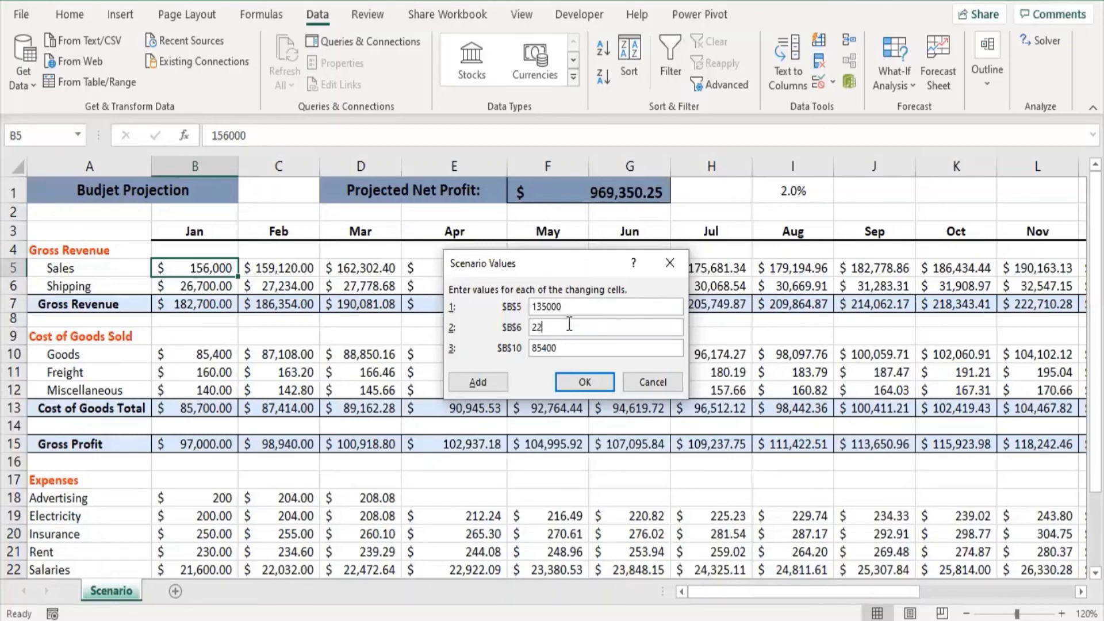
{"action": "type", "text": "500"}
{"action": "left_click", "coordinate": [564, 382]}
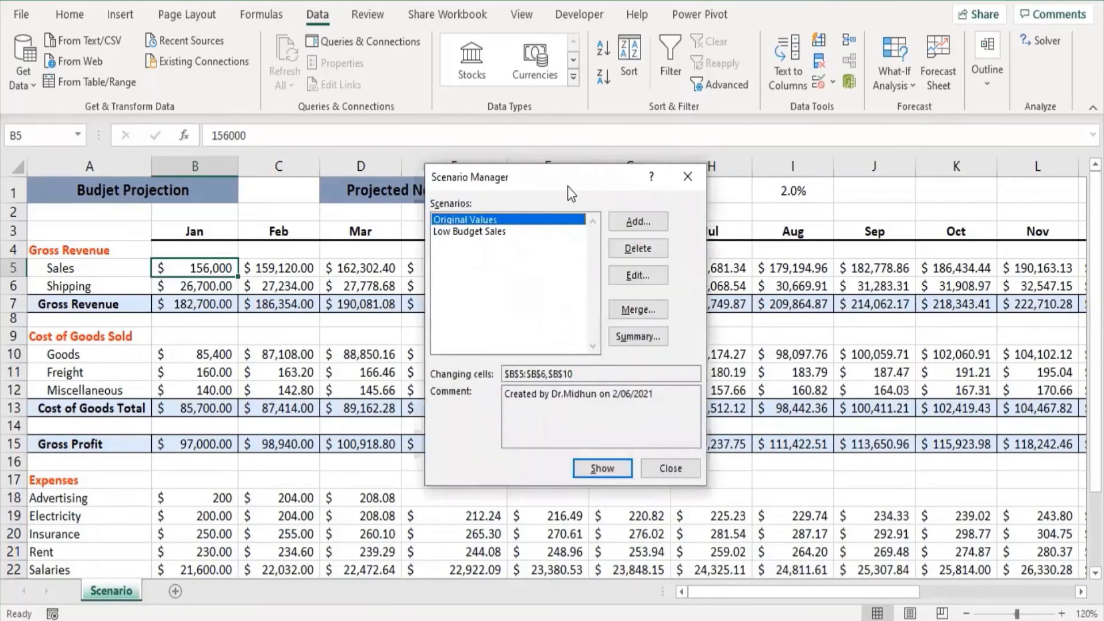
Step: Show the Low Budget Sales scenario in the sheet, and switch back to the Original Values scenario
{"action": "left_click_drag", "start_coordinate": [567, 181], "coordinate": [730, 282]}
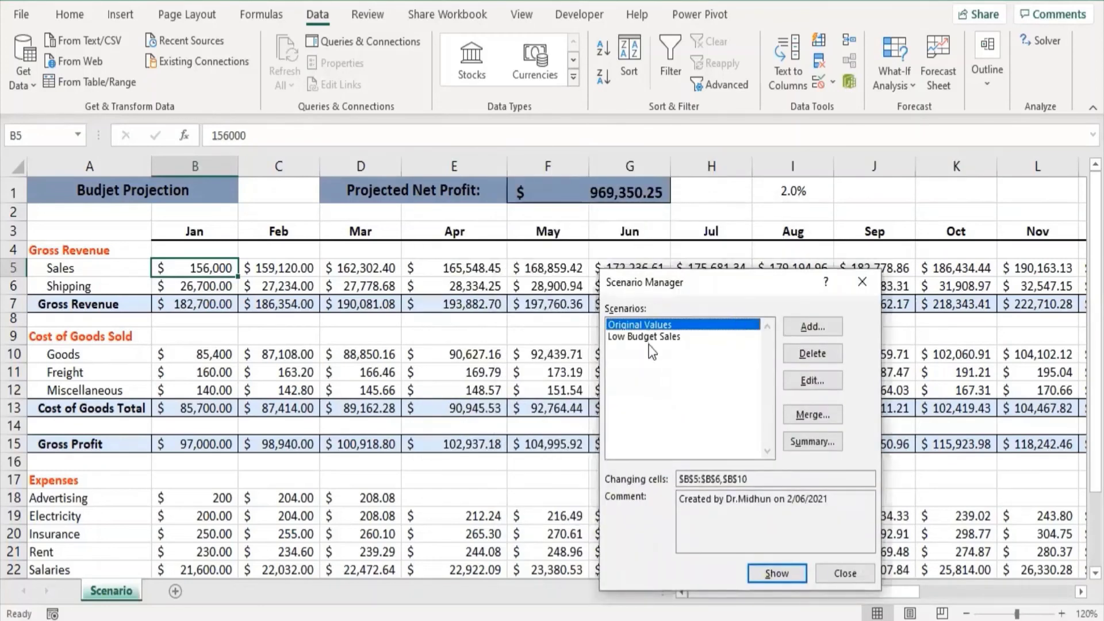
{"action": "left_click", "coordinate": [647, 334]}
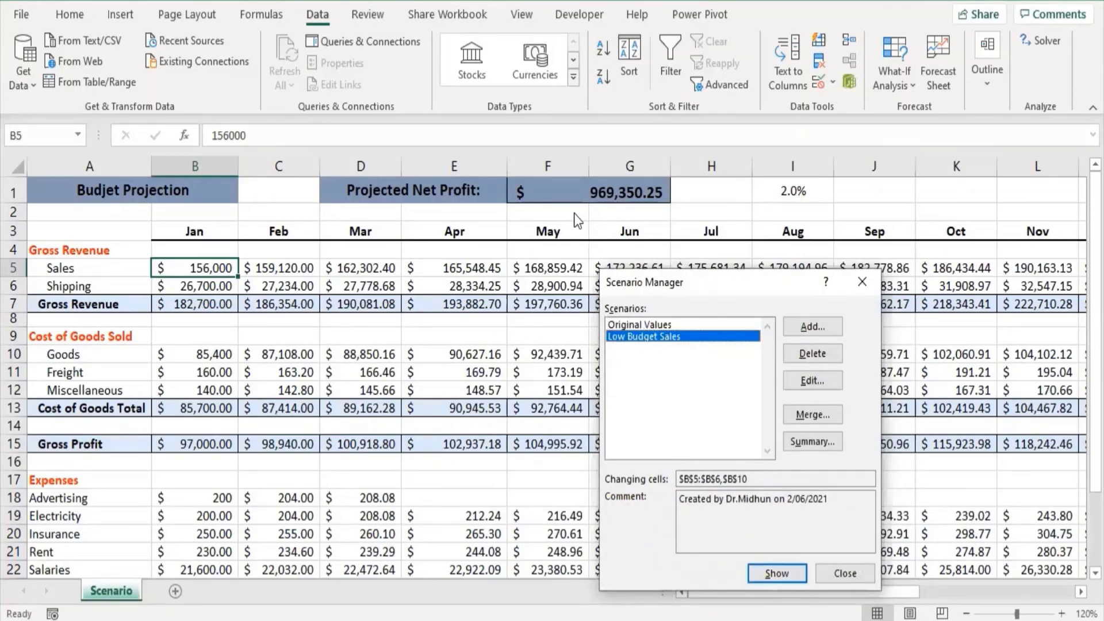
{"action": "left_click", "coordinate": [777, 574]}
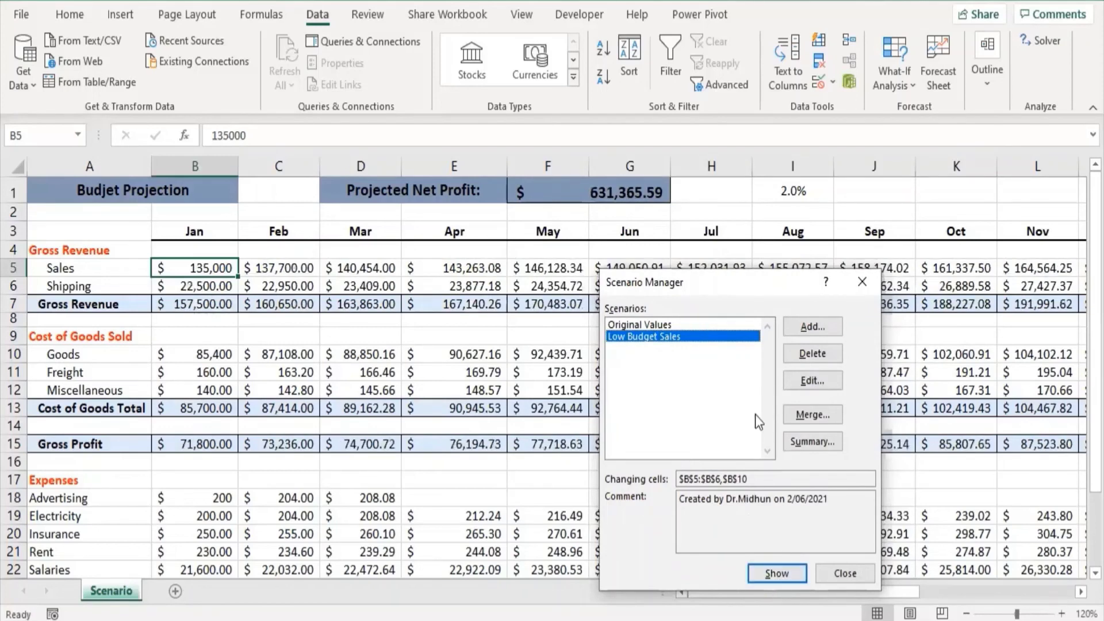
{"action": "left_click", "coordinate": [633, 324]}
{"action": "left_click", "coordinate": [779, 579]}
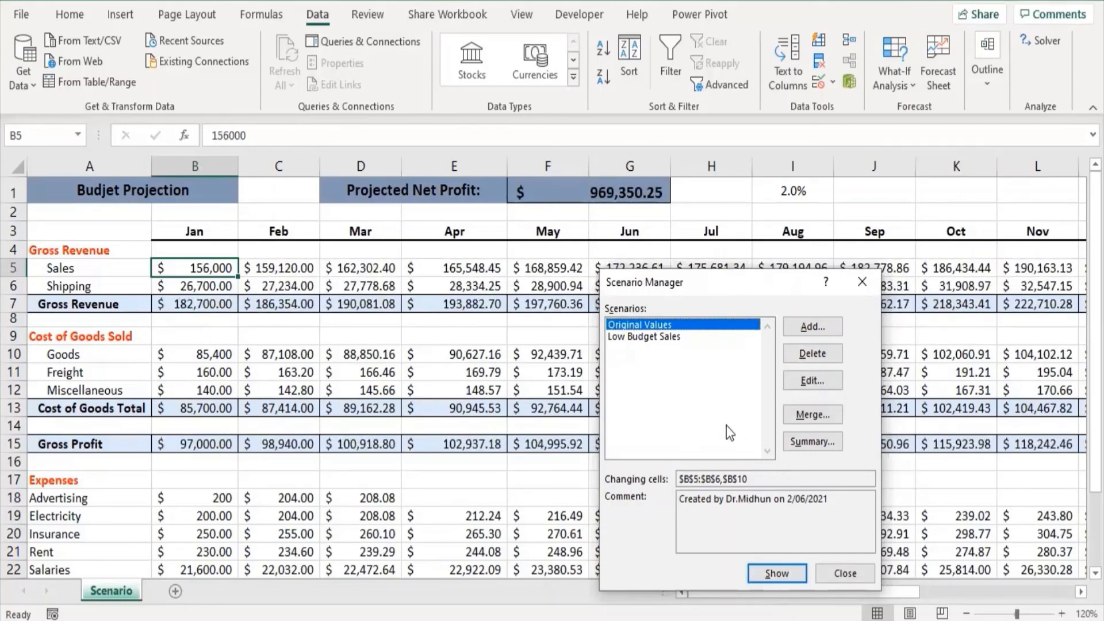
Step: Add a scenario named "High Sales" that uses the same changing cells B5:B6 and B10
{"action": "left_click", "coordinate": [805, 326]}
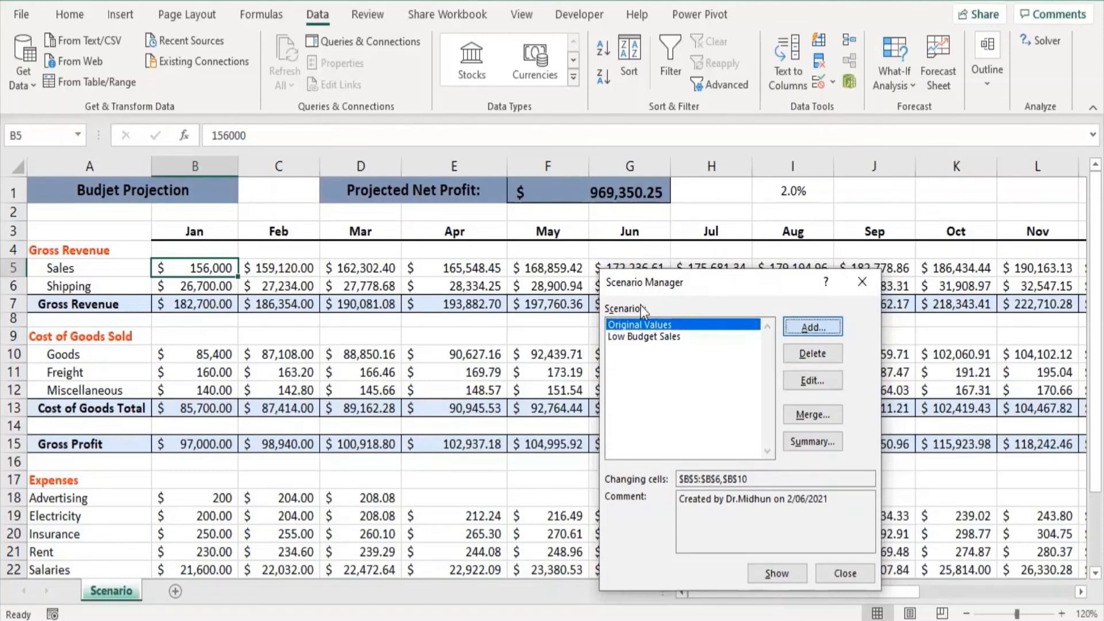
{"action": "type", "text": "High"}
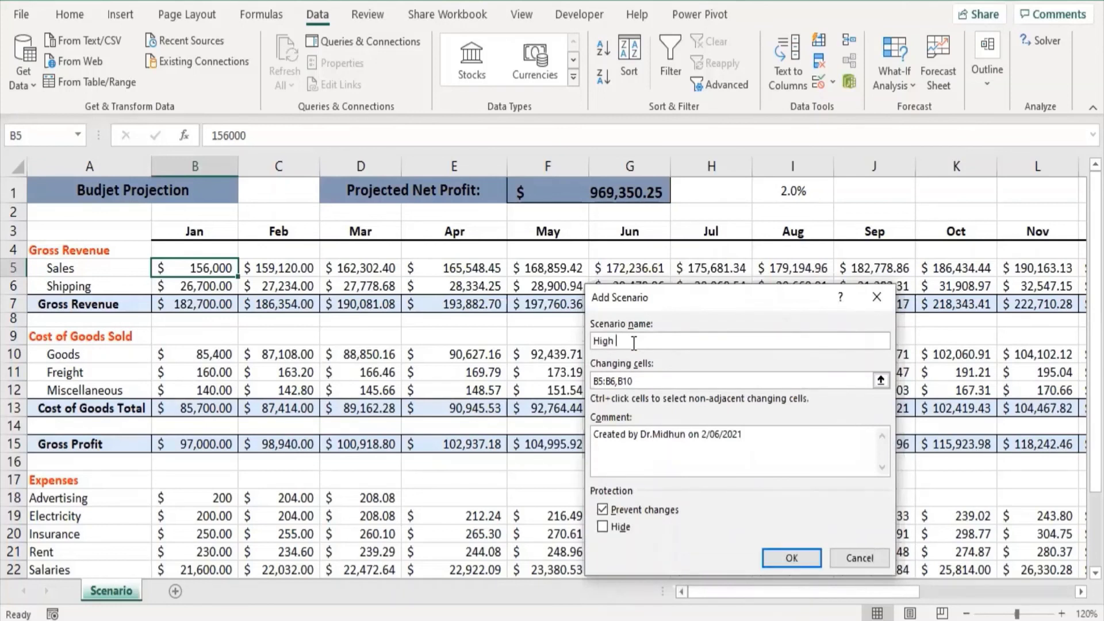
{"action": "type", "text": " Sales"}
{"action": "left_click", "coordinate": [786, 556]}
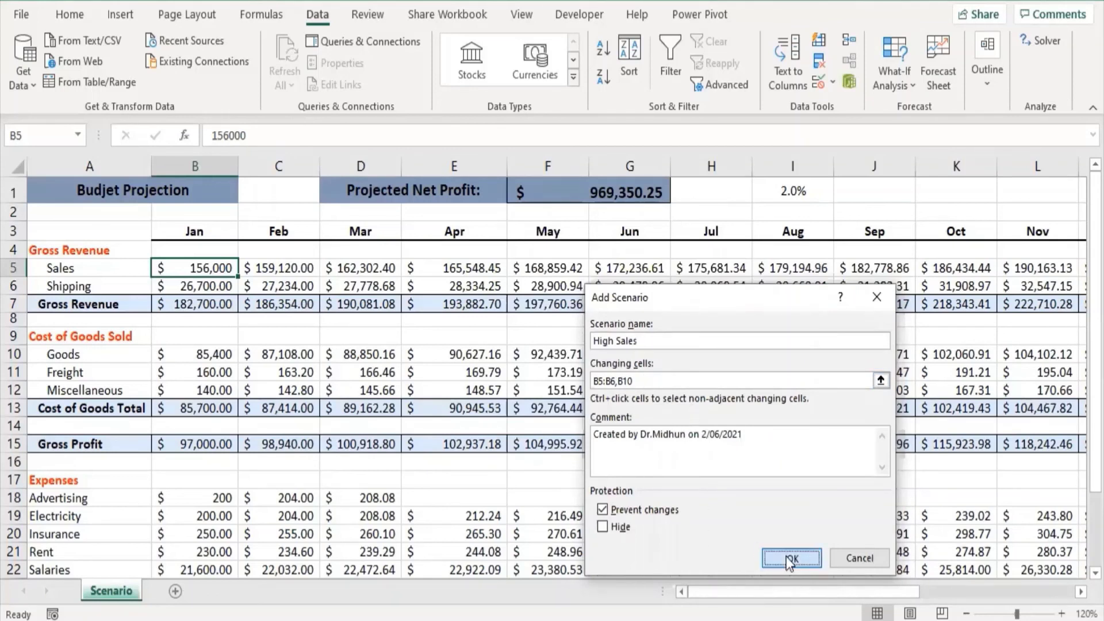
Step: Set the High Sales values to 180000 for B5, 30000 for B6 and 90000 for B10, and save the scenario
{"action": "left_click_drag", "start_coordinate": [729, 370], "coordinate": [524, 268]}
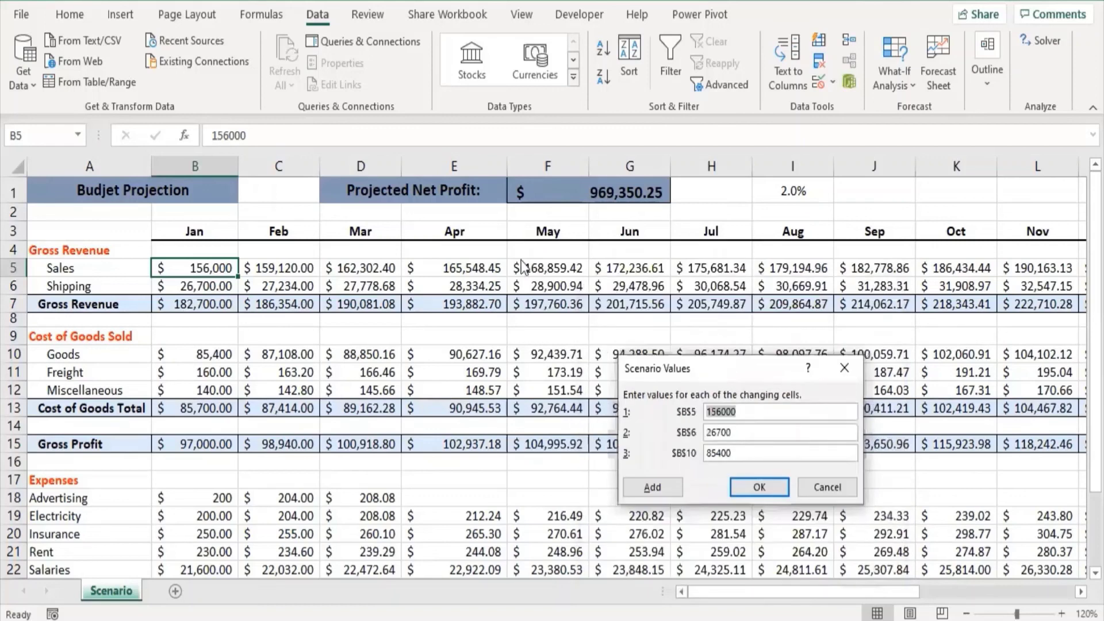
{"action": "left_click", "coordinate": [503, 310]}
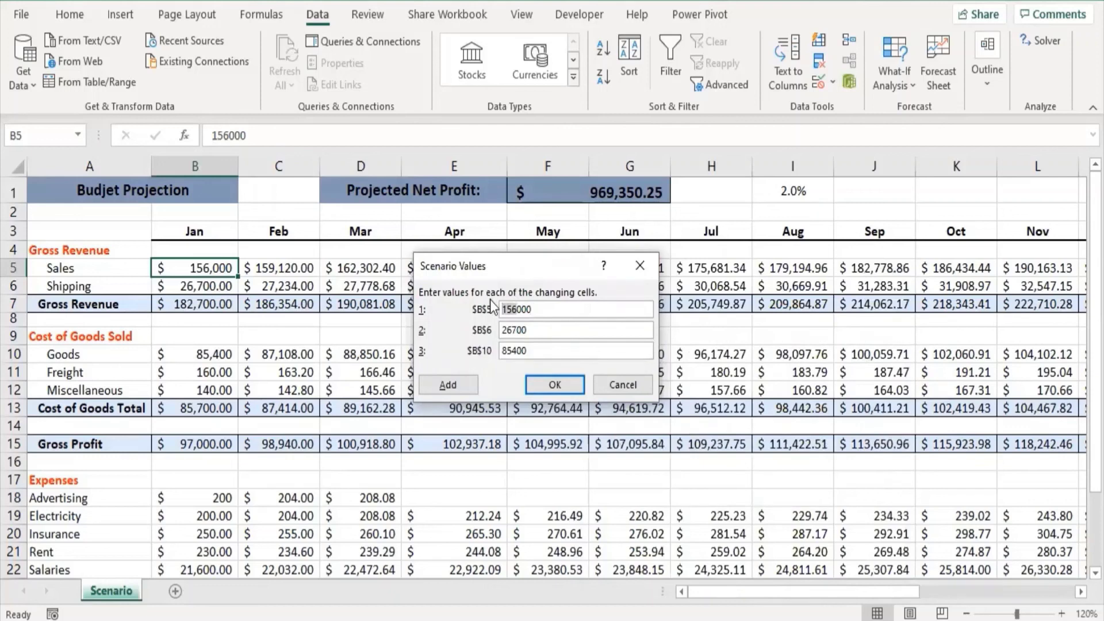
{"action": "type", "text": "180"}
{"action": "left_click_drag", "start_coordinate": [530, 329], "coordinate": [499, 329]}
{"action": "type", "text": "30000"}
{"action": "left_click", "coordinate": [538, 348]}
{"action": "left_click_drag", "start_coordinate": [527, 352], "coordinate": [497, 352]}
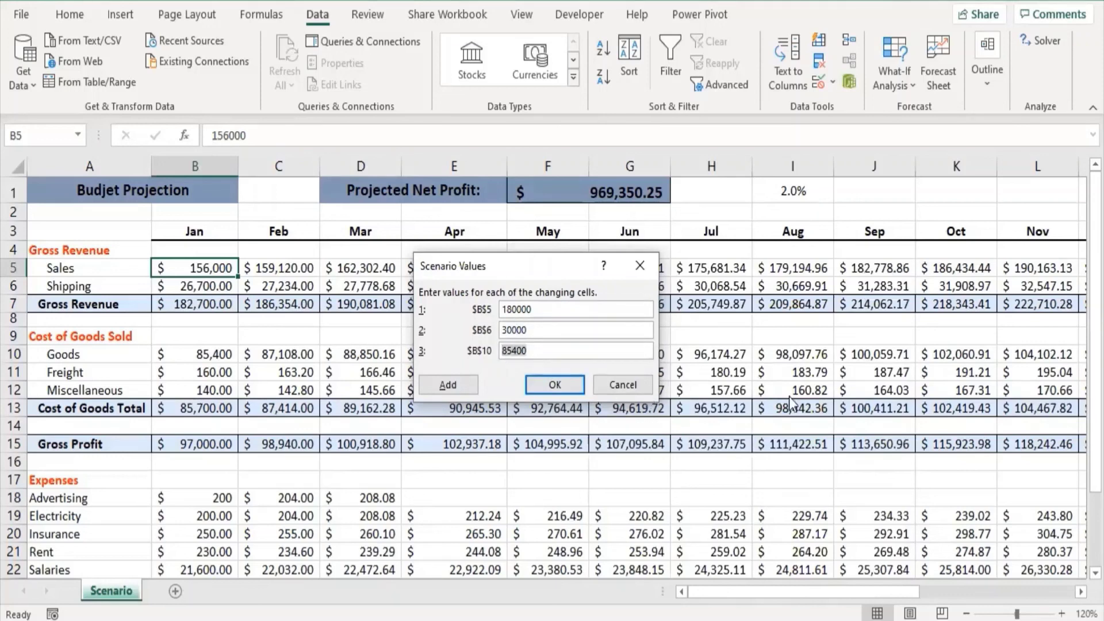
{"action": "type", "text": "90000"}
{"action": "left_click", "coordinate": [540, 384]}
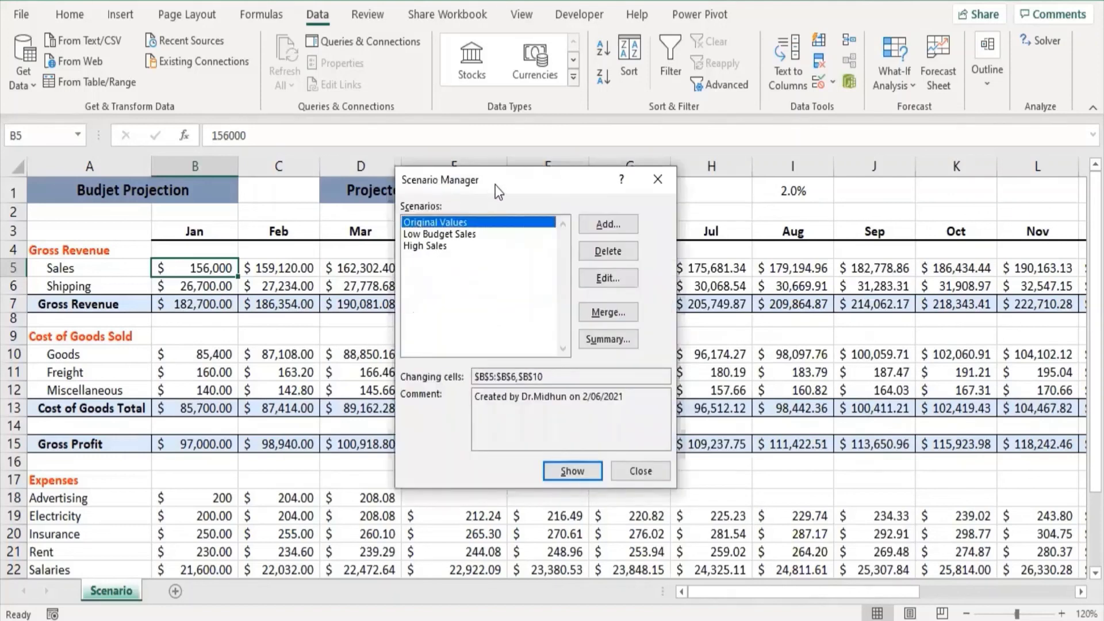
Step: Uncover the projected net profit cell, show the High Sales scenario in the sheet, and switch back to Original Values
{"action": "left_click_drag", "start_coordinate": [740, 231], "coordinate": [747, 239]}
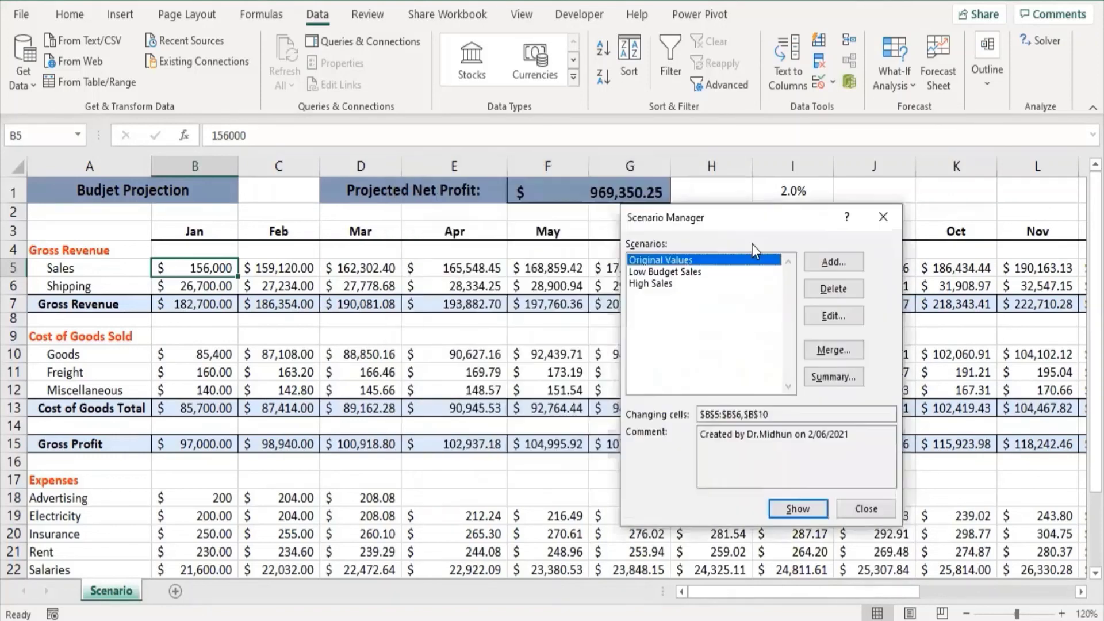
{"action": "left_click", "coordinate": [650, 284]}
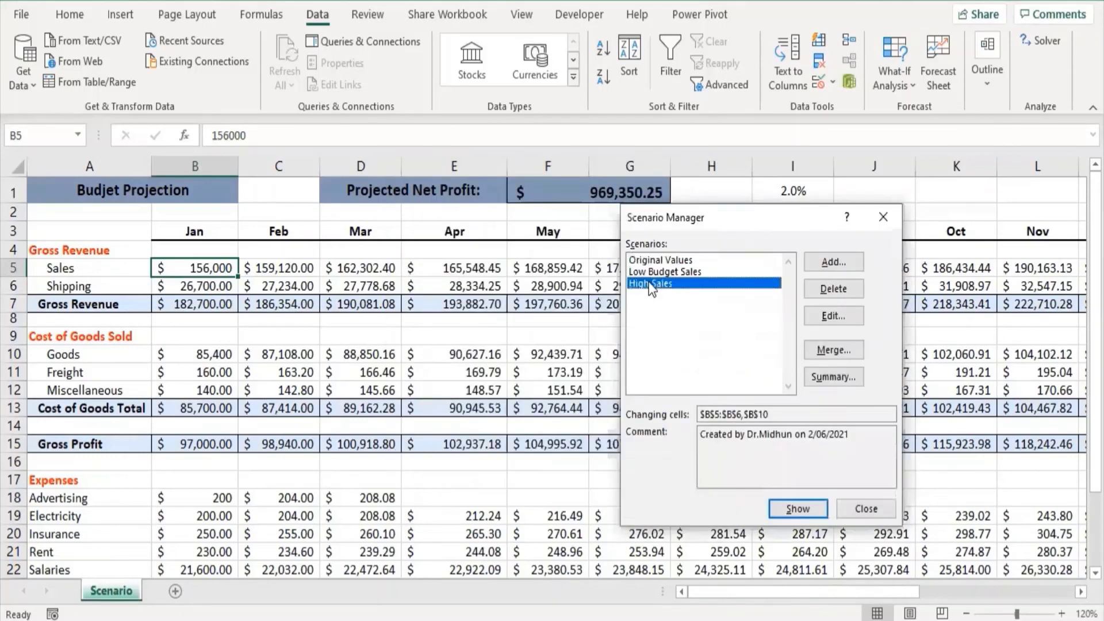
{"action": "left_click", "coordinate": [794, 508]}
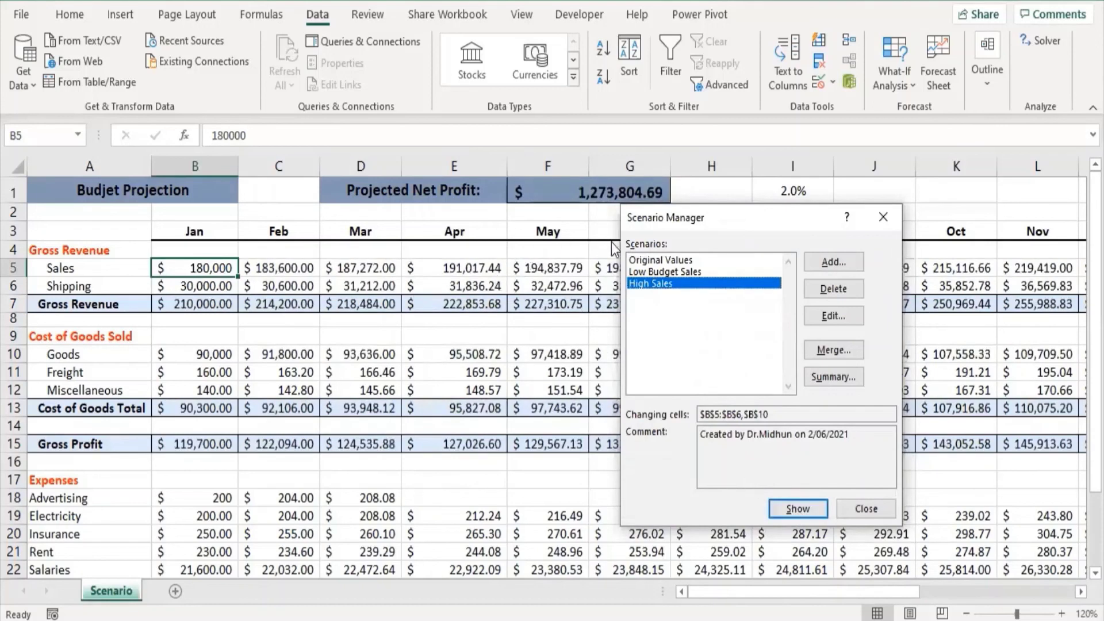
{"action": "left_click", "coordinate": [640, 264]}
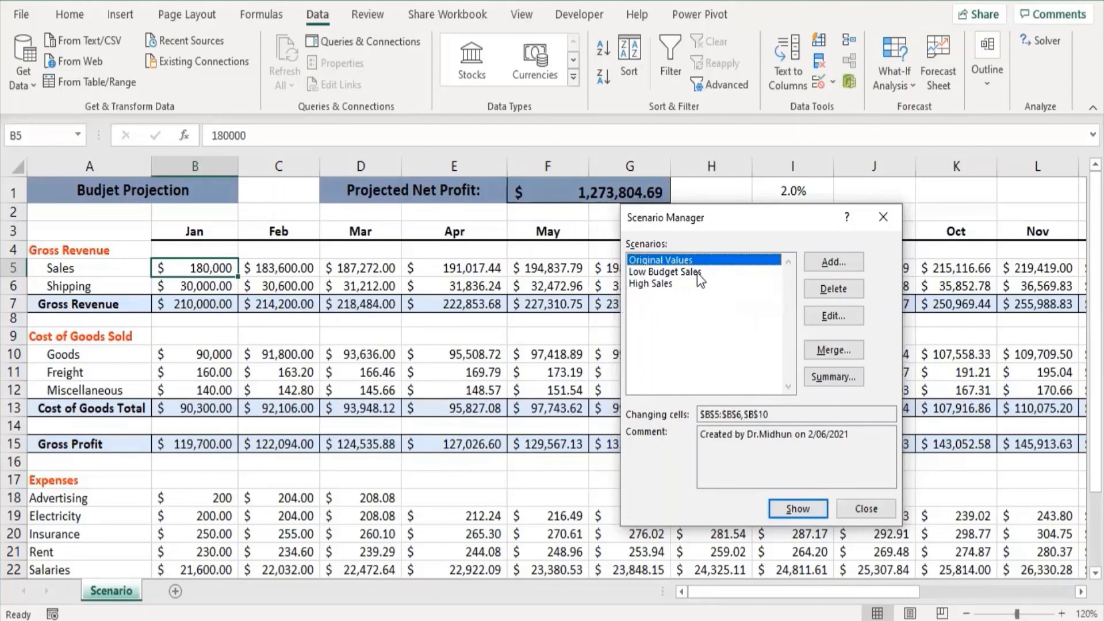
{"action": "left_click", "coordinate": [785, 507]}
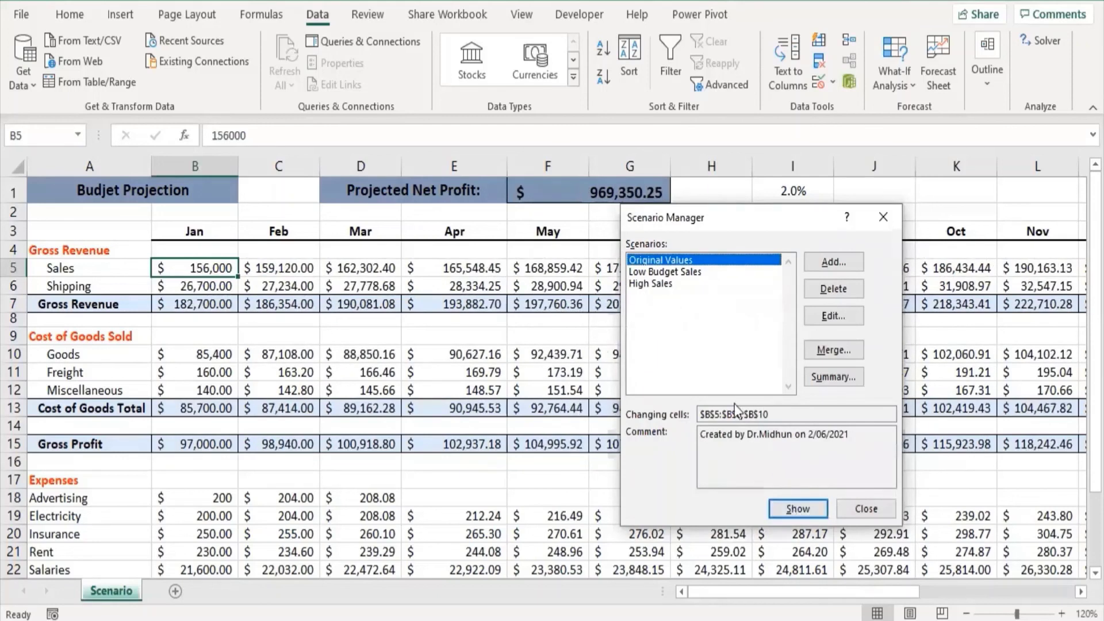
Step: Show the Low Budget Sales scenario in the sheet, and switch to the High Sales scenario to compare projected net profit
{"action": "left_click", "coordinate": [679, 271]}
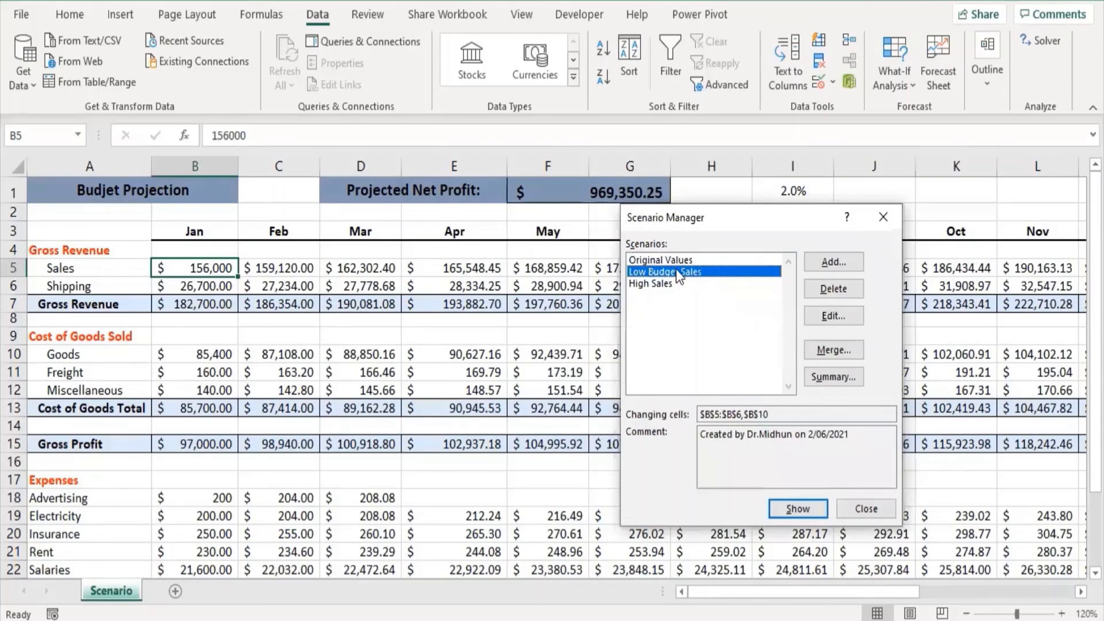
{"action": "left_click", "coordinate": [803, 511]}
{"action": "left_click", "coordinate": [647, 285]}
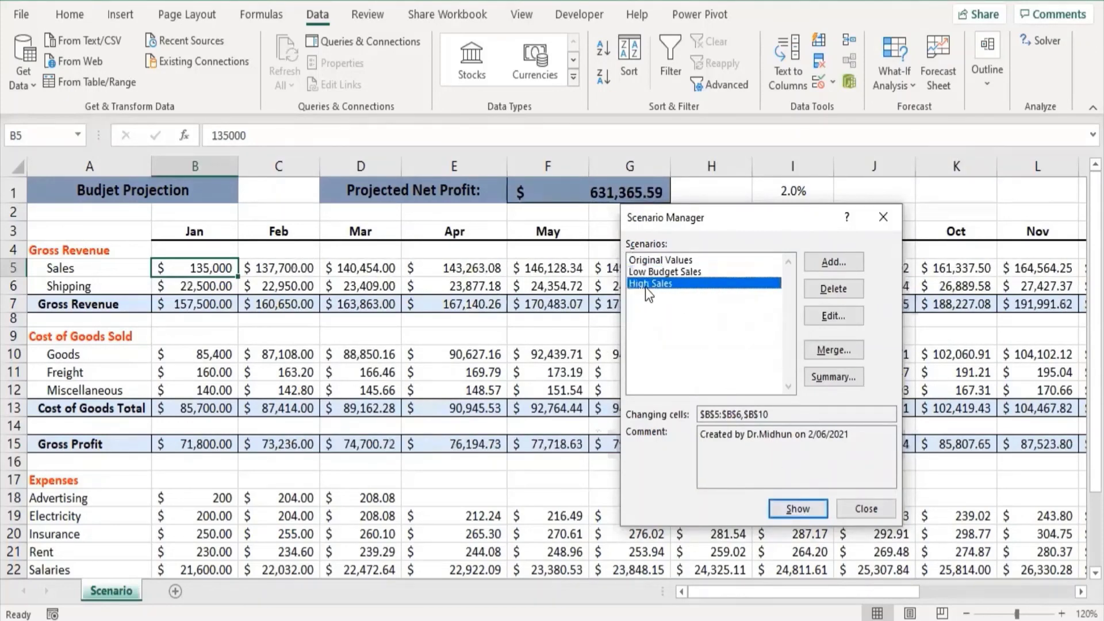
{"action": "left_click", "coordinate": [802, 510]}
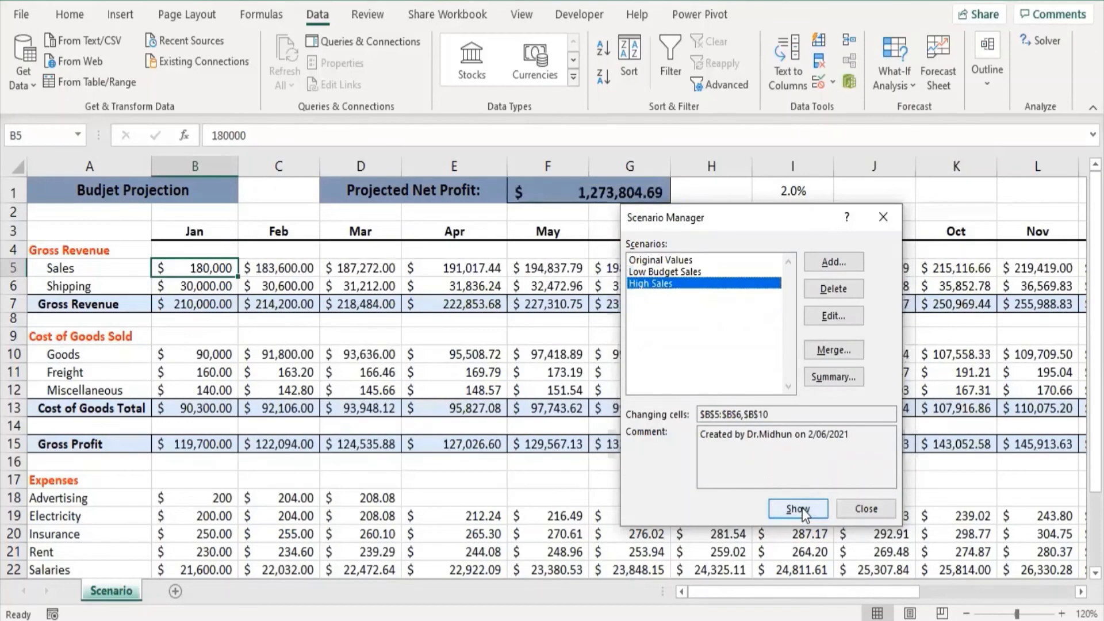